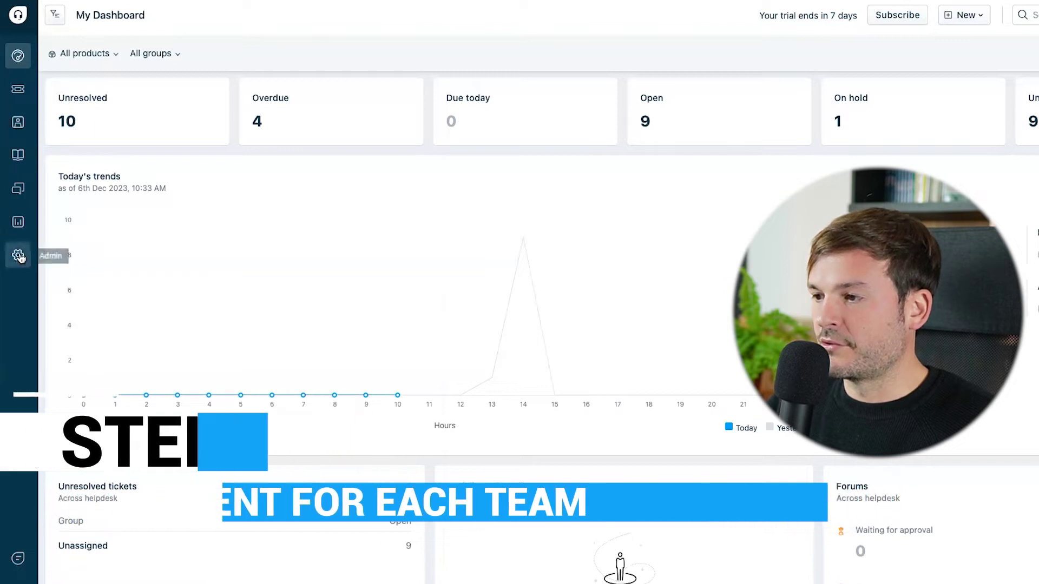
Create a new agent group named 'Order group' from the admin Groups settings.
{"action": "left_click", "coordinate": [17, 254]}
{"action": "type", "text": "gr"}
{"action": "left_click", "coordinate": [318, 144]}
{"action": "left_click", "coordinate": [947, 89]}
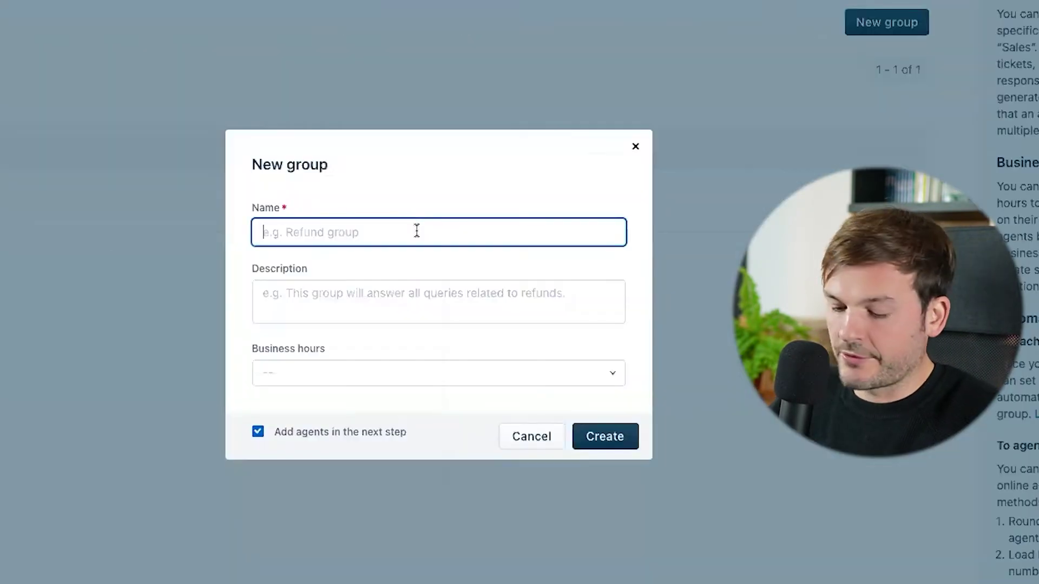
{"action": "type", "text": "Order group"}
{"action": "left_click", "coordinate": [603, 431]}
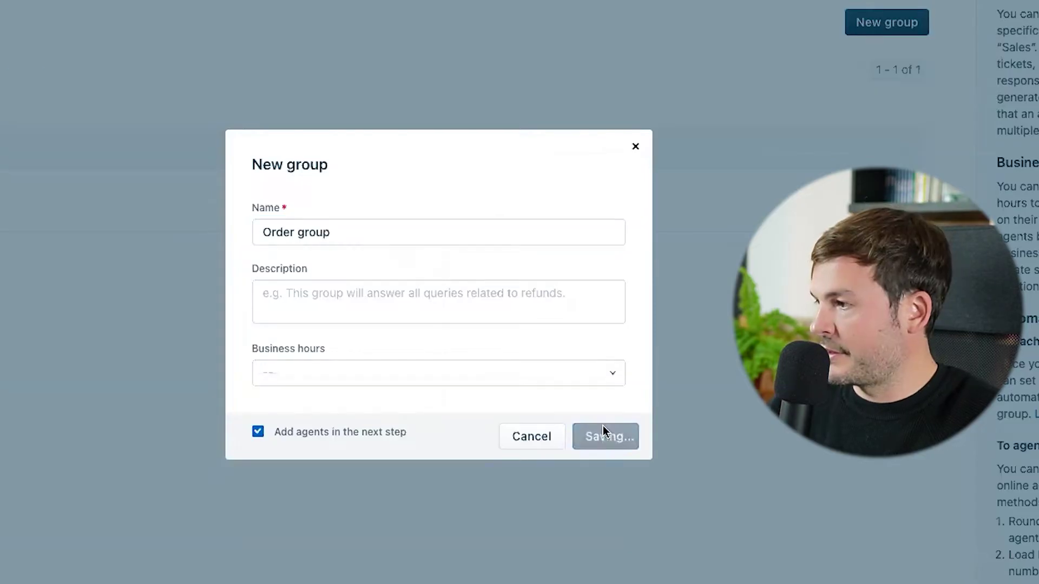
Add both agents to the Order group.
{"action": "left_click", "coordinate": [535, 295]}
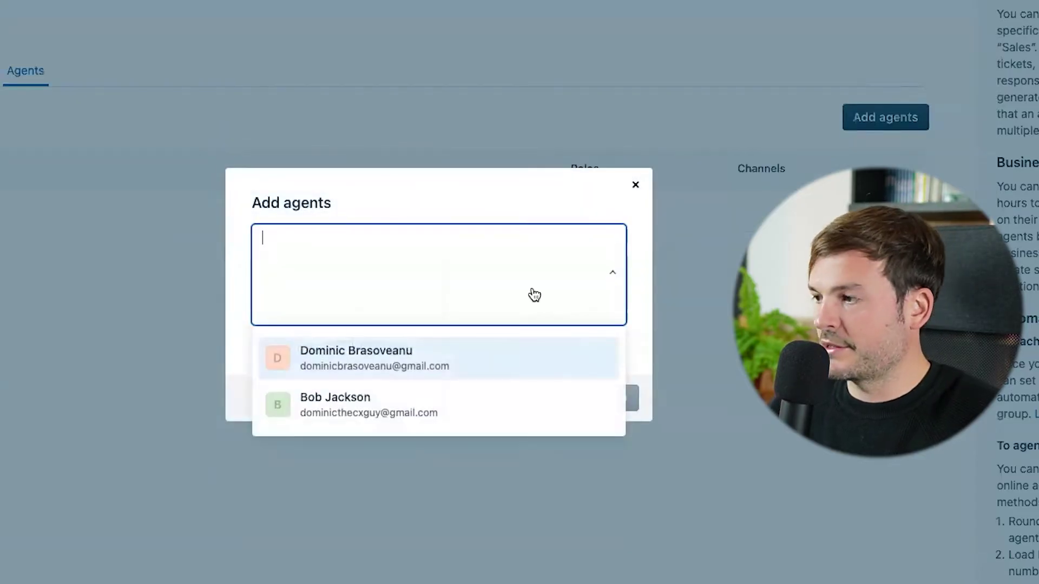
{"action": "left_click", "coordinate": [370, 371]}
{"action": "left_click", "coordinate": [449, 273]}
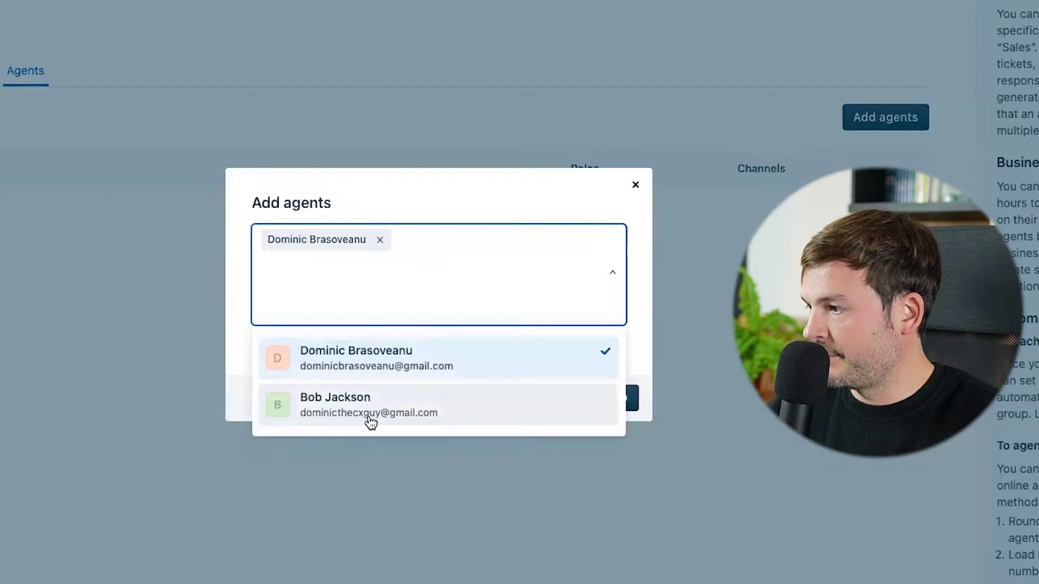
{"action": "left_click", "coordinate": [370, 422]}
{"action": "left_click", "coordinate": [593, 401]}
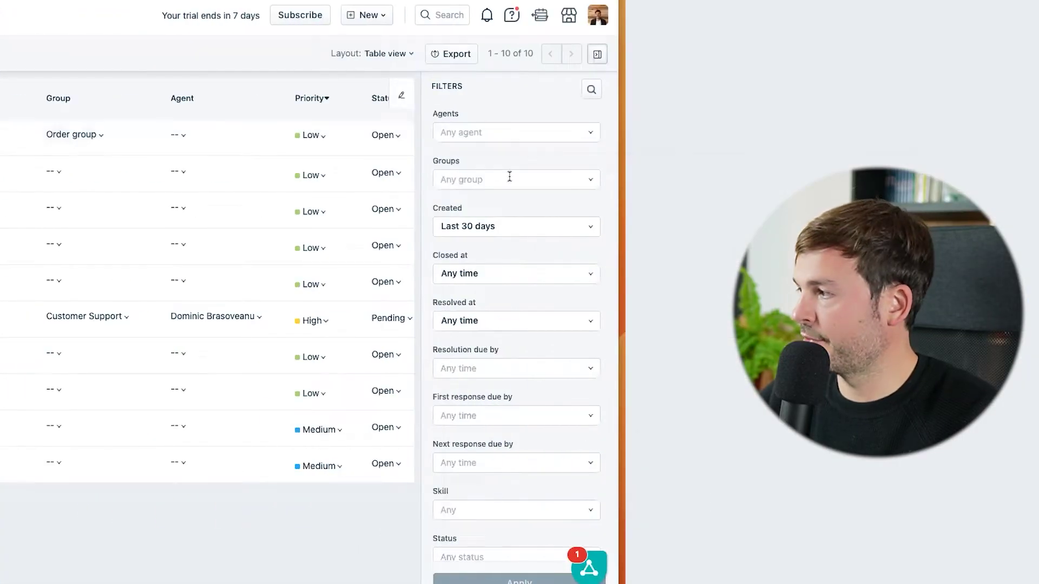
Filter the ticket list to show only Order group tickets.
{"action": "left_click", "coordinate": [505, 180]}
{"action": "left_click", "coordinate": [465, 255]}
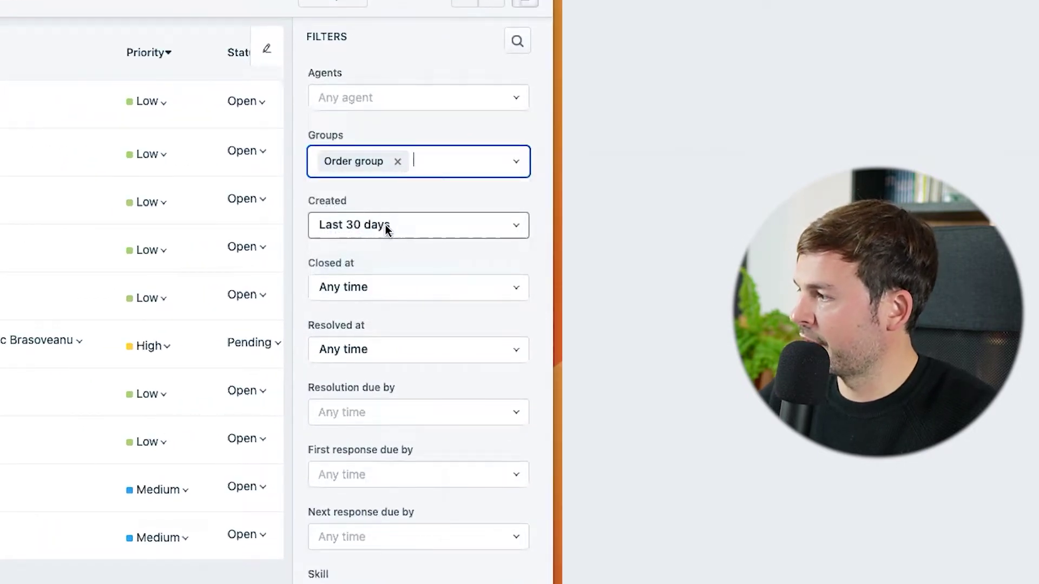
{"action": "left_click", "coordinate": [453, 475]}
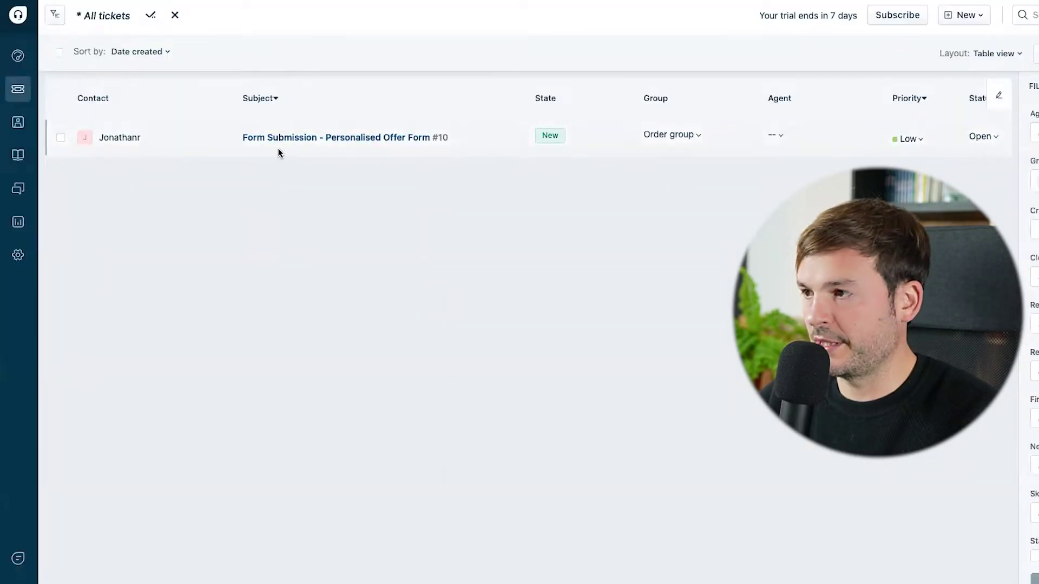
Save the filtered list as 'Order Group View', shared with agents in the Order group.
{"action": "left_click", "coordinate": [150, 15]}
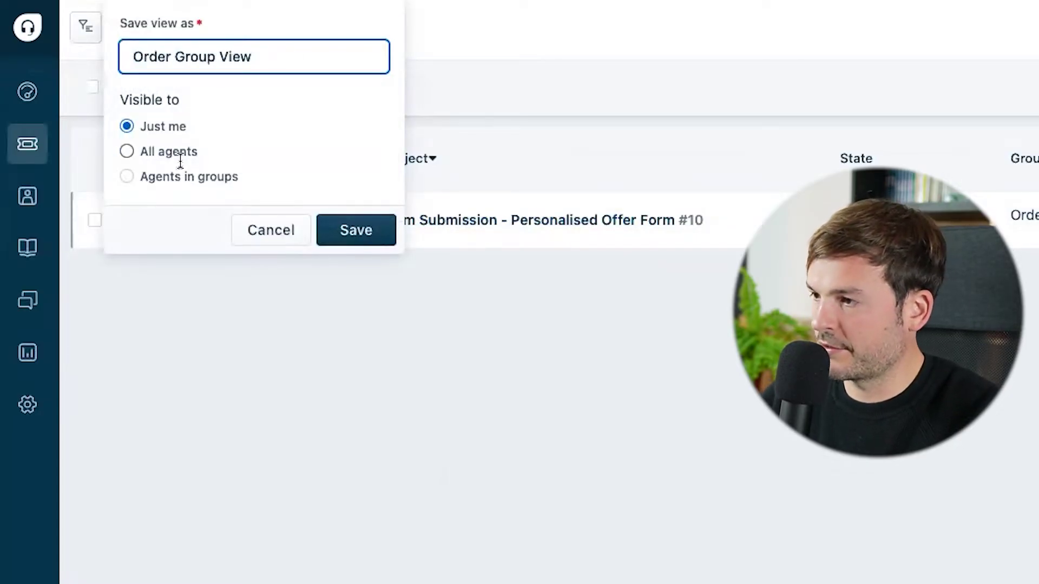
{"action": "left_click", "coordinate": [169, 174]}
{"action": "left_click", "coordinate": [259, 242]}
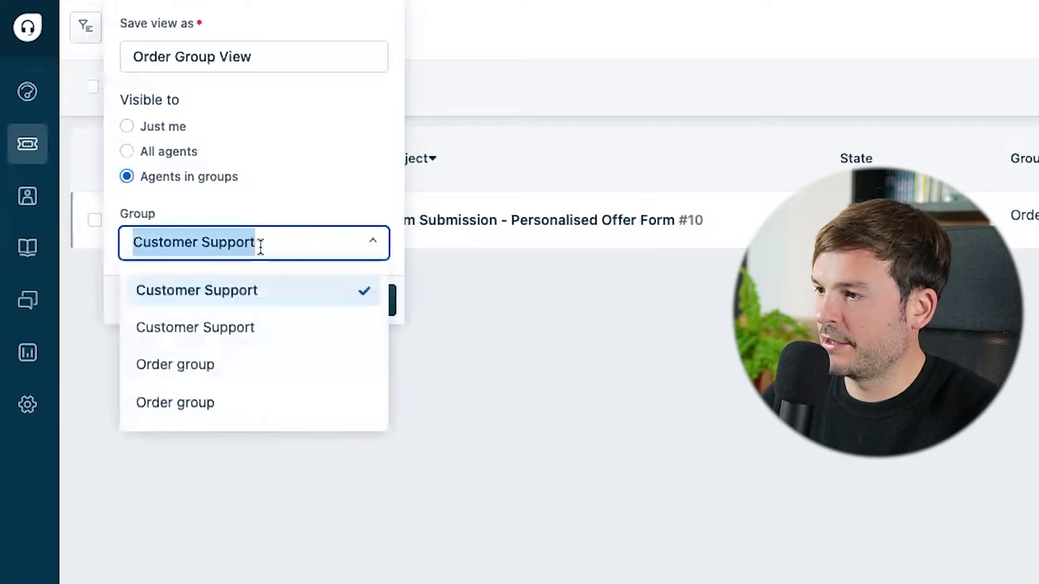
{"action": "left_click", "coordinate": [215, 364]}
{"action": "left_click", "coordinate": [355, 301]}
{"action": "left_click", "coordinate": [85, 27]}
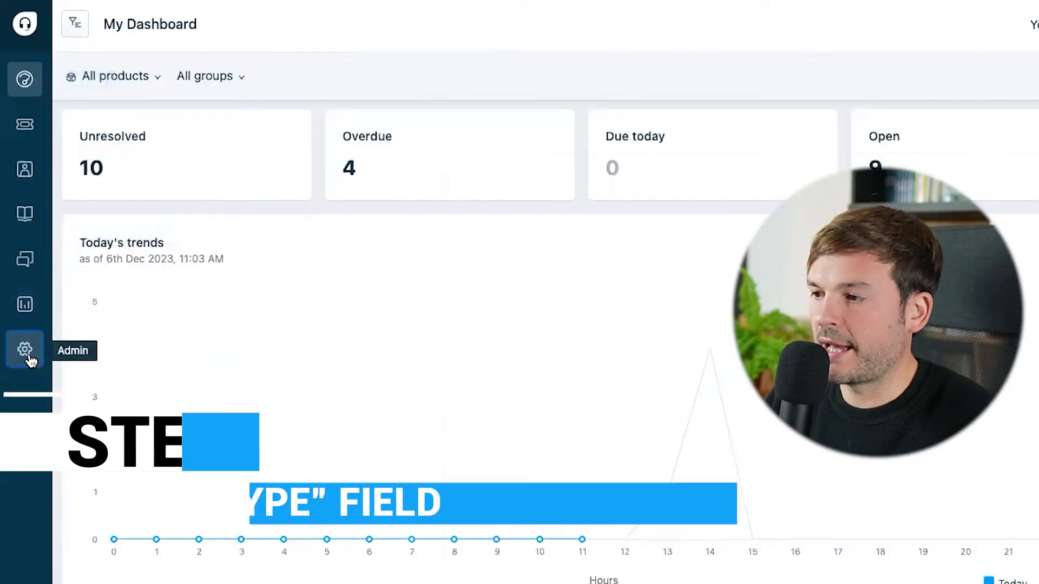
Add a 'Type of Requests' dropdown with choices Billing through Other, required when closing tickets.
{"action": "left_click", "coordinate": [24, 350]}
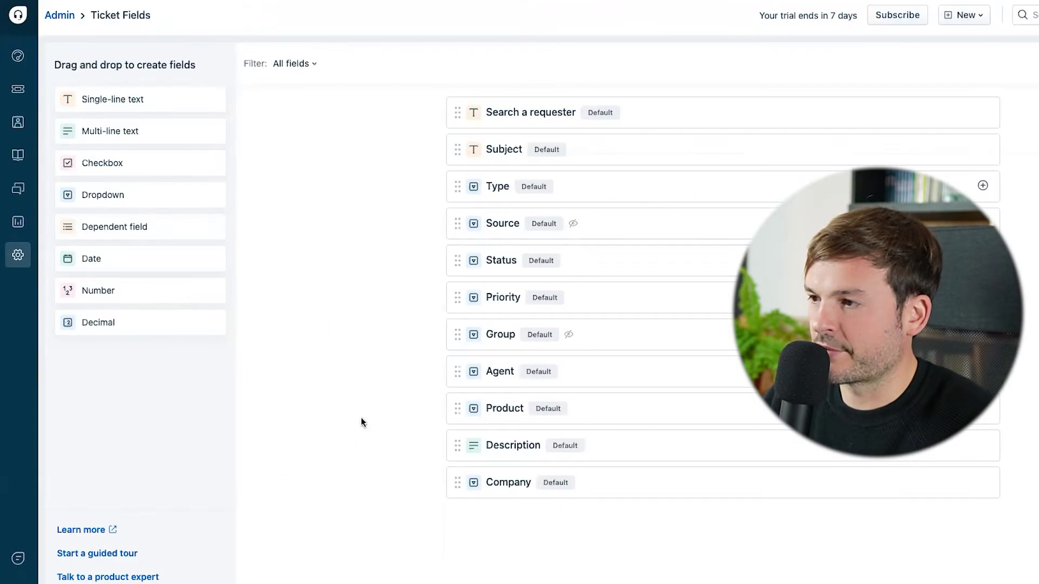
{"action": "left_click", "coordinate": [179, 264]}
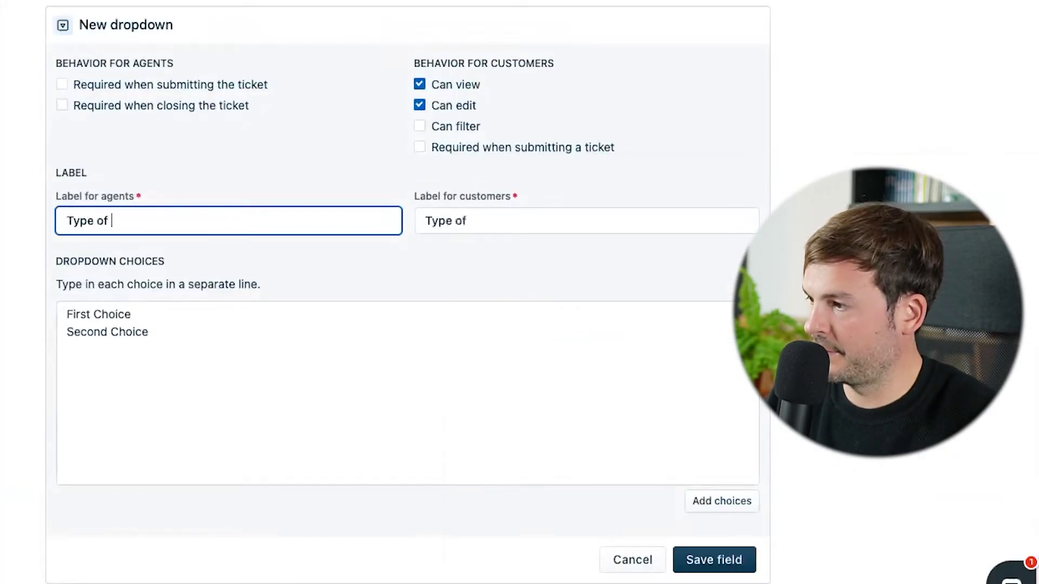
{"action": "type", "text": "Type of Rr"}
{"action": "key", "text": "BackSpace"}
{"action": "type", "text": "equests"}
{"action": "left_click", "coordinate": [188, 341]}
{"action": "key", "text": "ctrl+a"}
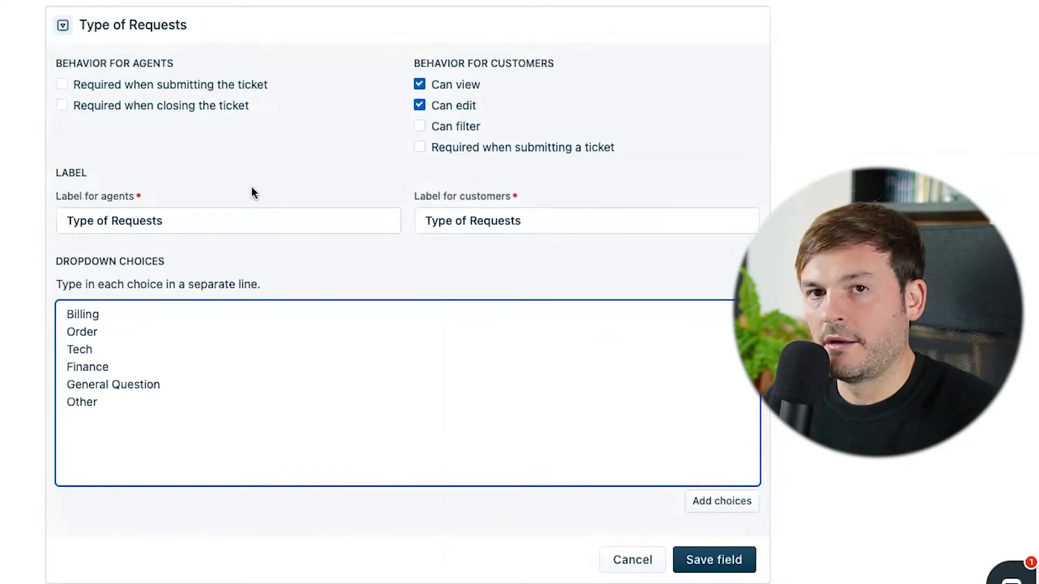
{"action": "left_click", "coordinate": [99, 110]}
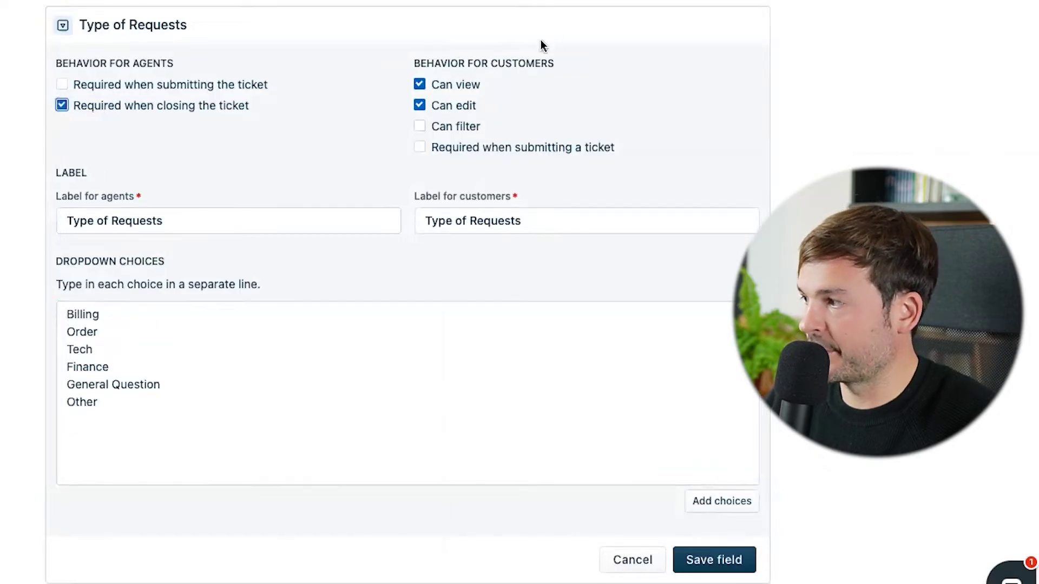
{"action": "left_click", "coordinate": [715, 560]}
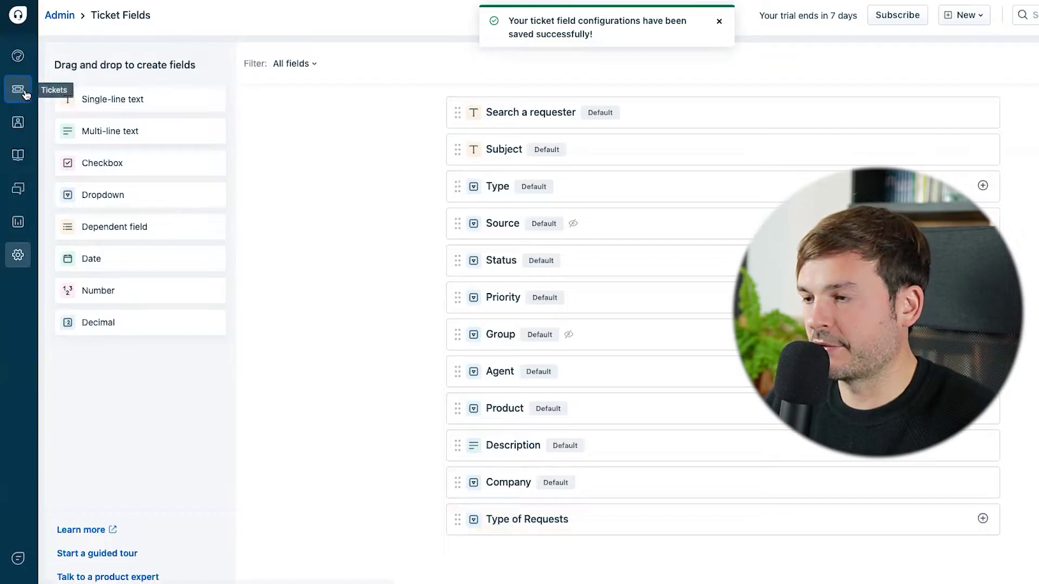
{"action": "left_click", "coordinate": [17, 90]}
Set ticket #10 (Personalised Offer Form) to request type Order and update it.
{"action": "left_click", "coordinate": [279, 138]}
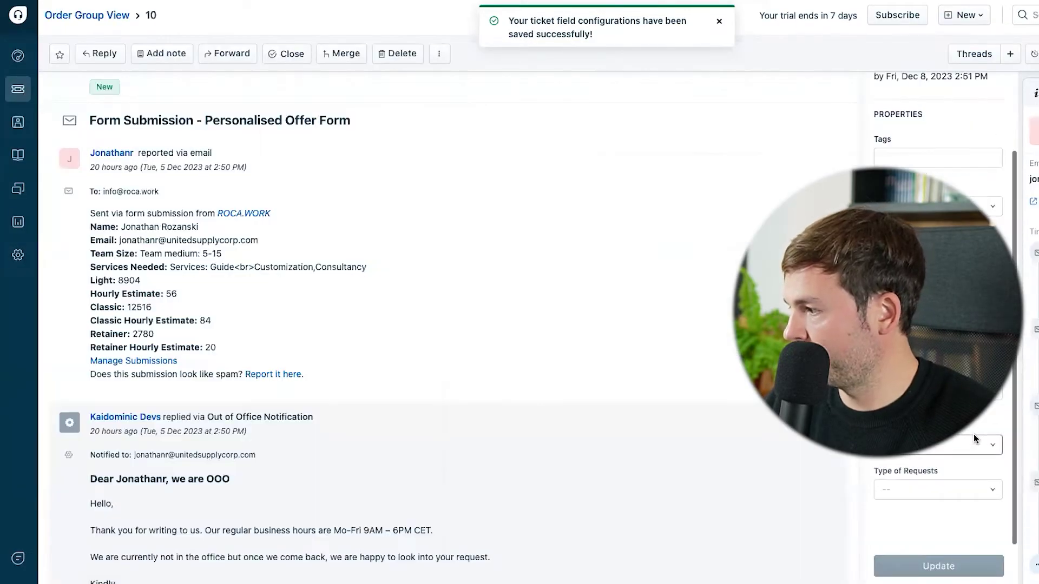
{"action": "left_click", "coordinate": [923, 490]}
{"action": "scroll", "coordinate": [348, 398], "scroll_direction": "down", "scroll_amount": 3}
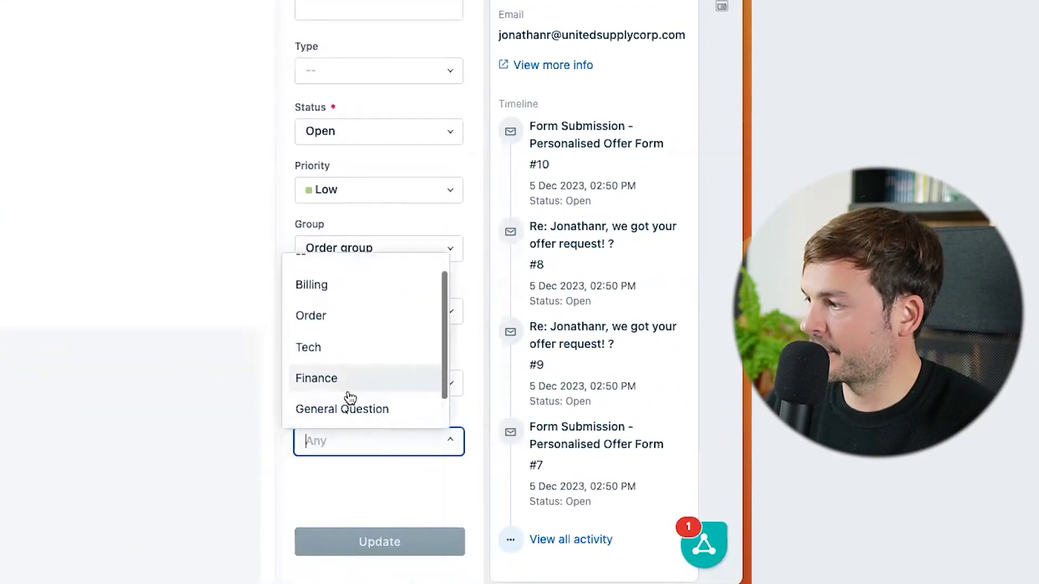
{"action": "left_click", "coordinate": [347, 293]}
{"action": "left_click", "coordinate": [401, 547]}
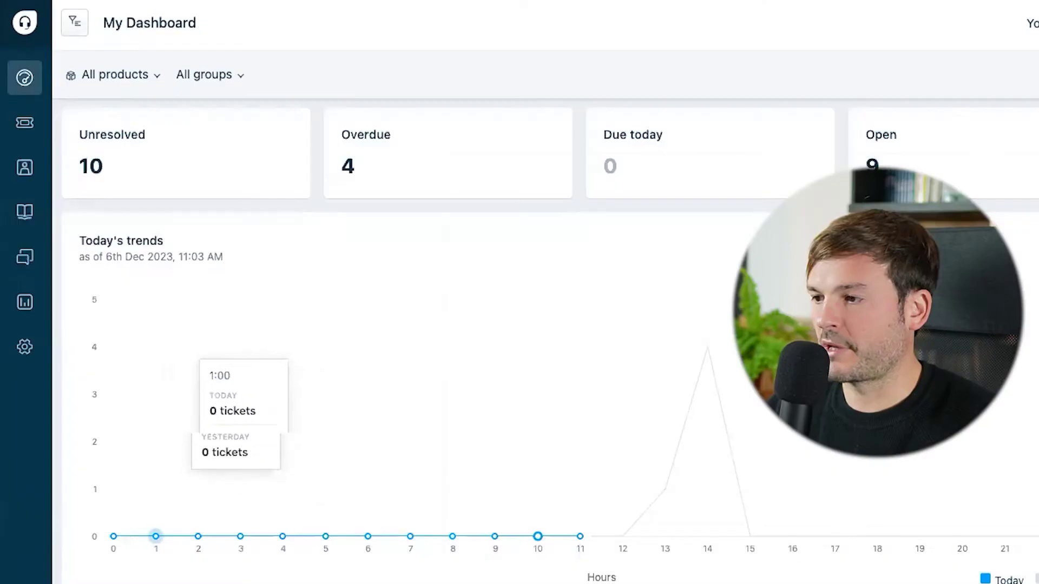
Start a new ticket-creation automation rule named 'Order tickets categorization'.
{"action": "left_click", "coordinate": [22, 354]}
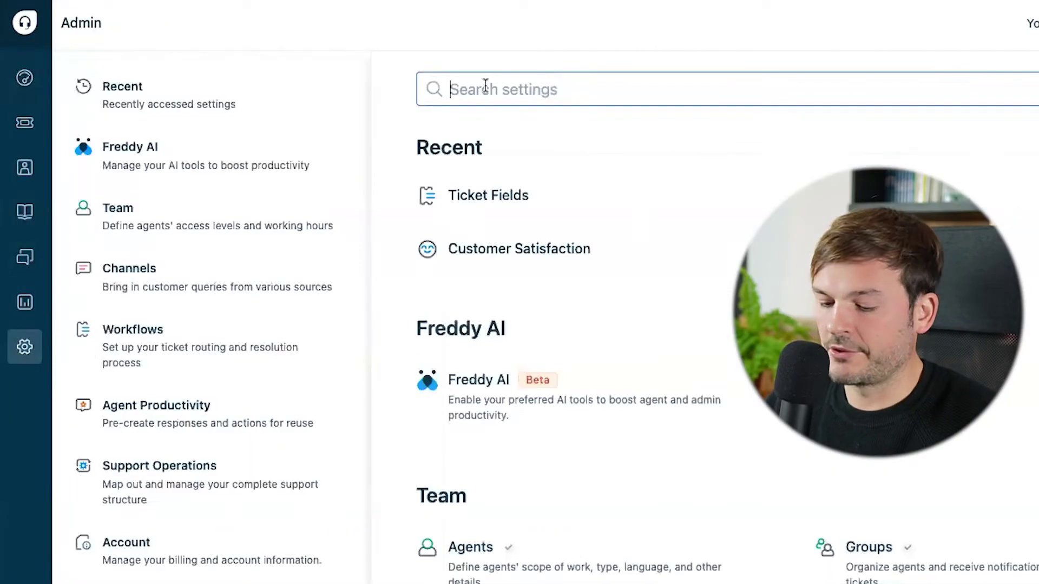
{"action": "type", "text": "autom"}
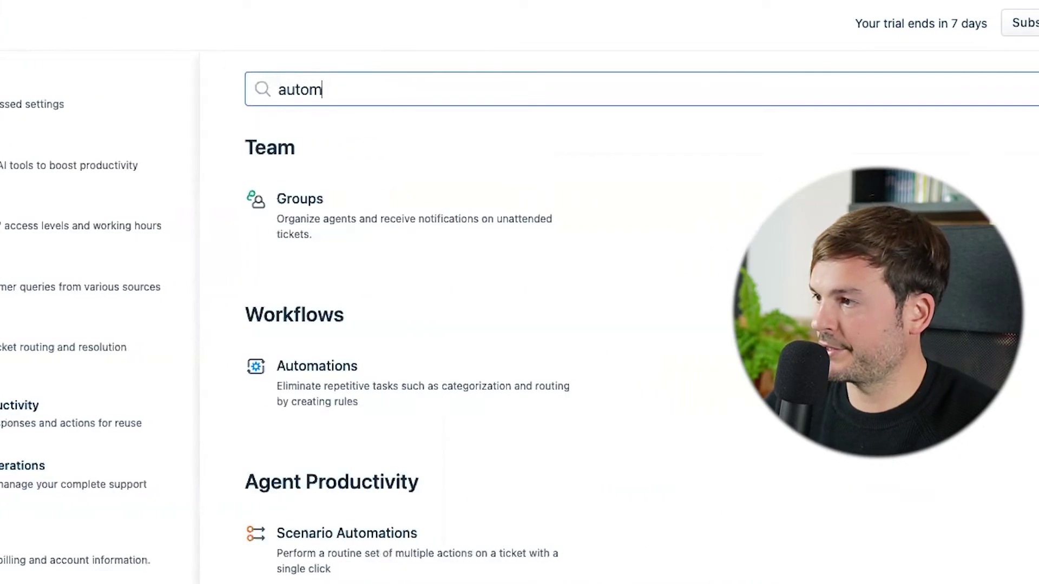
{"action": "left_click", "coordinate": [303, 368]}
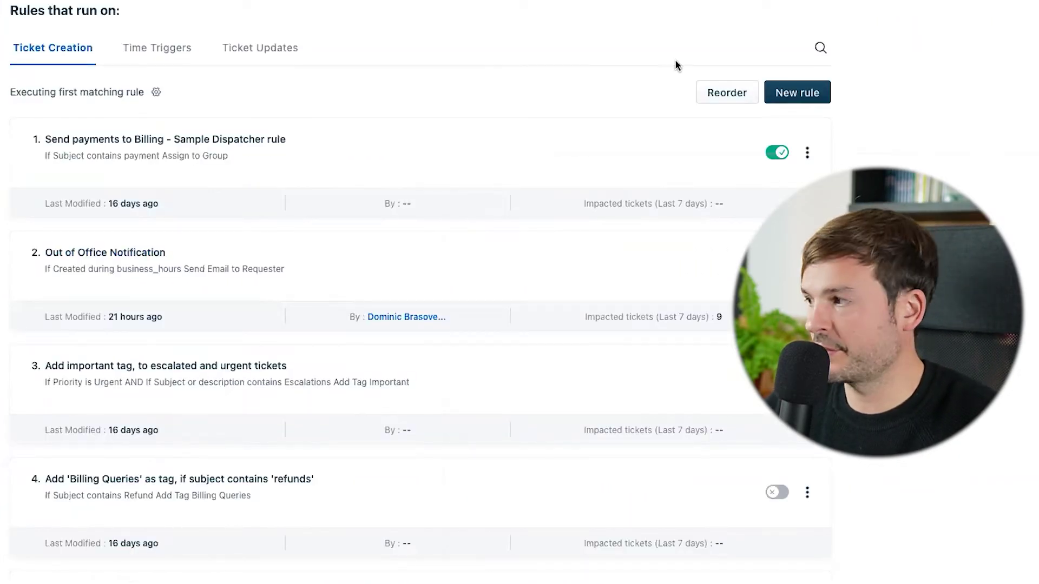
{"action": "left_click", "coordinate": [799, 91]}
{"action": "left_click", "coordinate": [106, 114]}
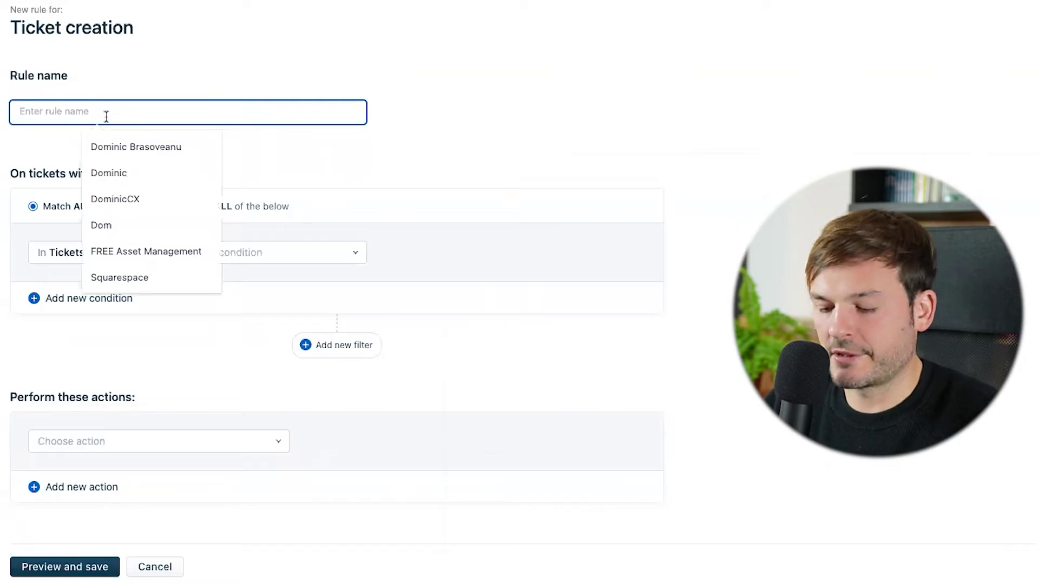
{"action": "type", "text": "On"}
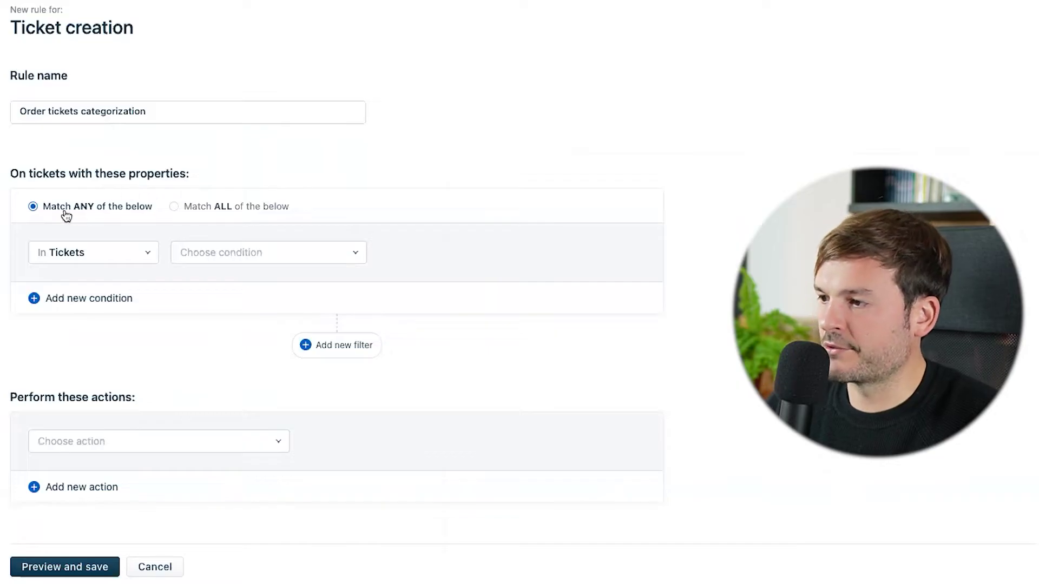
Add a condition: subject or description contains 'order', 'order inquiry', or 'i have a question about my order'.
{"action": "left_click", "coordinate": [216, 252]}
{"action": "scroll", "coordinate": [267, 341], "scroll_direction": "down", "scroll_amount": 2}
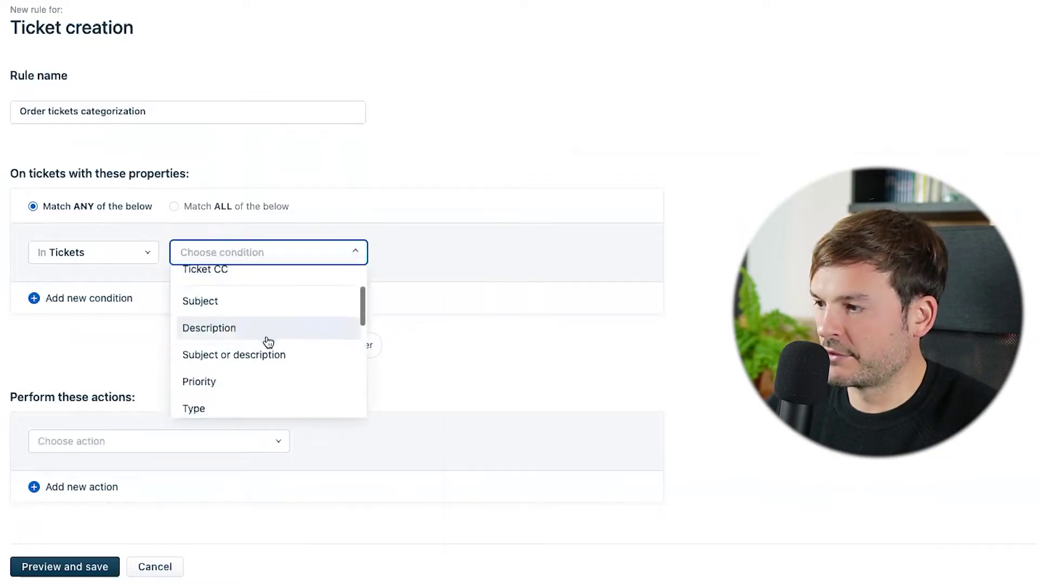
{"action": "left_click", "coordinate": [251, 355]}
{"action": "left_click", "coordinate": [424, 249]}
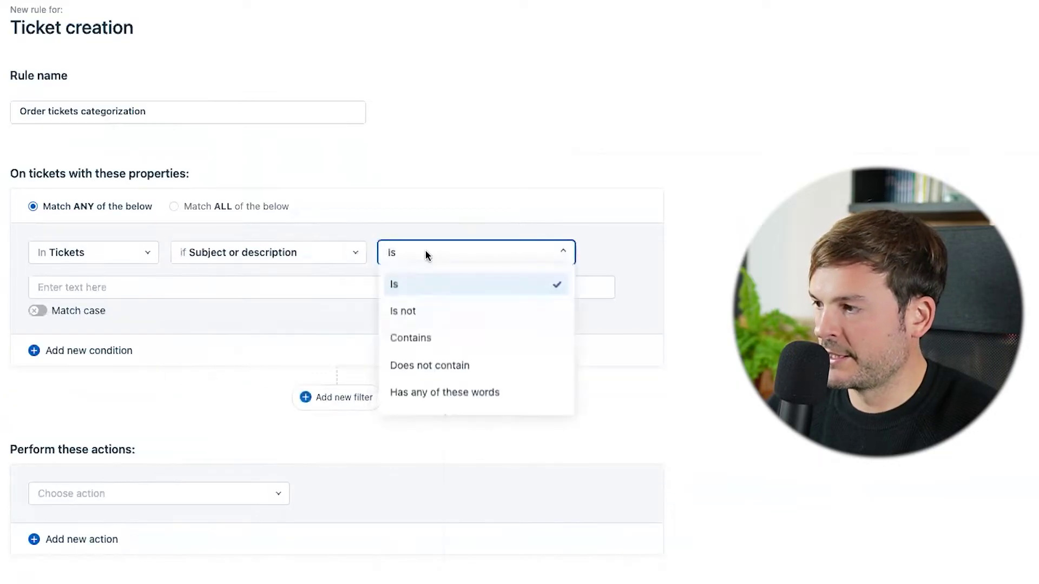
{"action": "left_click", "coordinate": [441, 342]}
{"action": "left_click", "coordinate": [177, 297]}
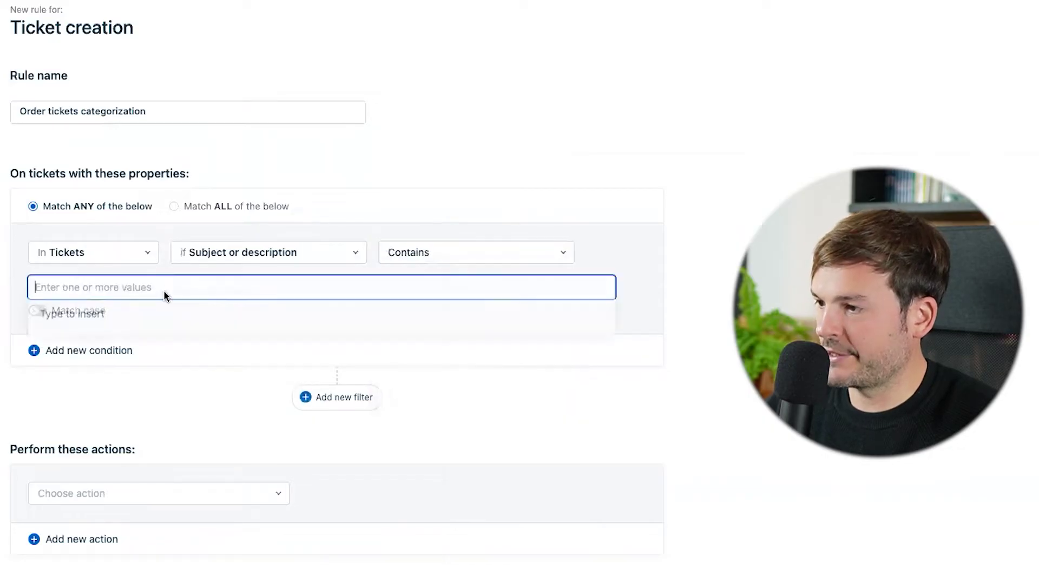
{"action": "type", "text": "order"}
{"action": "key", "text": "Return"}
{"action": "type", "text": "order inquiry"}
{"action": "key", "text": "Return"}
{"action": "type", "text": "i have a qur"}
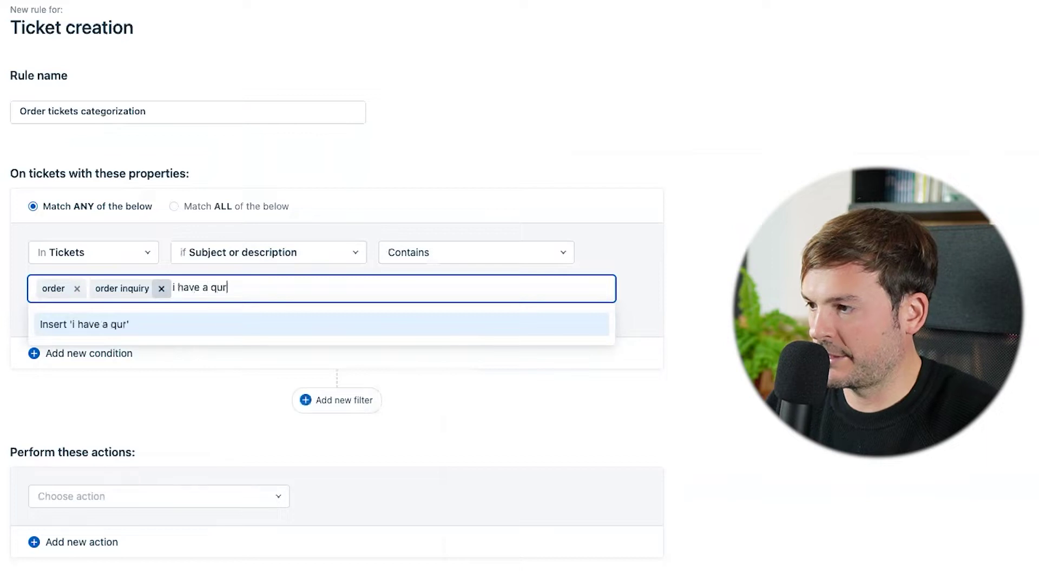
{"action": "key", "text": "BackSpace"}
{"action": "type", "text": "estion about m"}
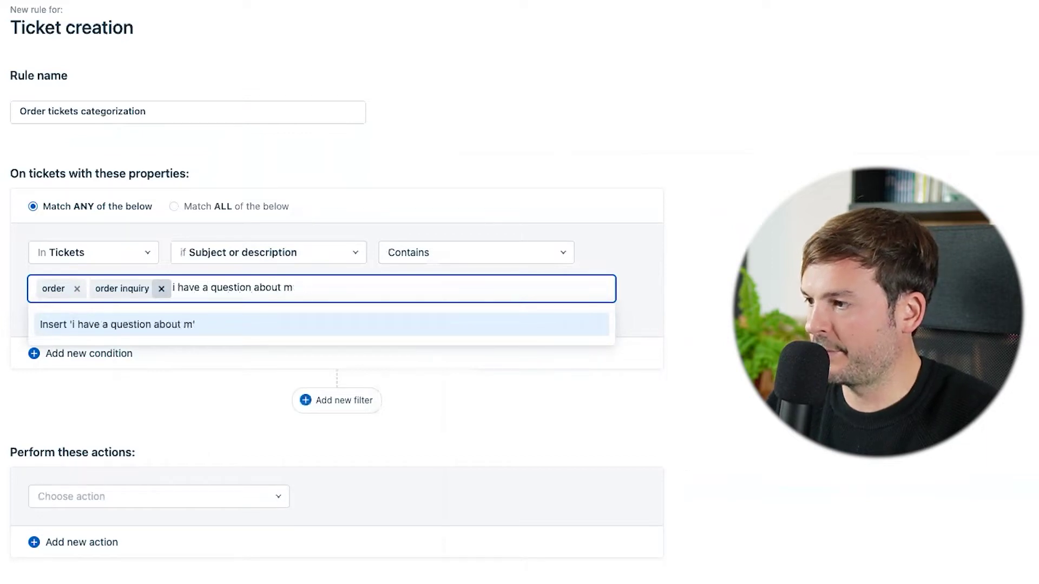
{"action": "type", "text": "y order"}
{"action": "key", "text": "Return"}
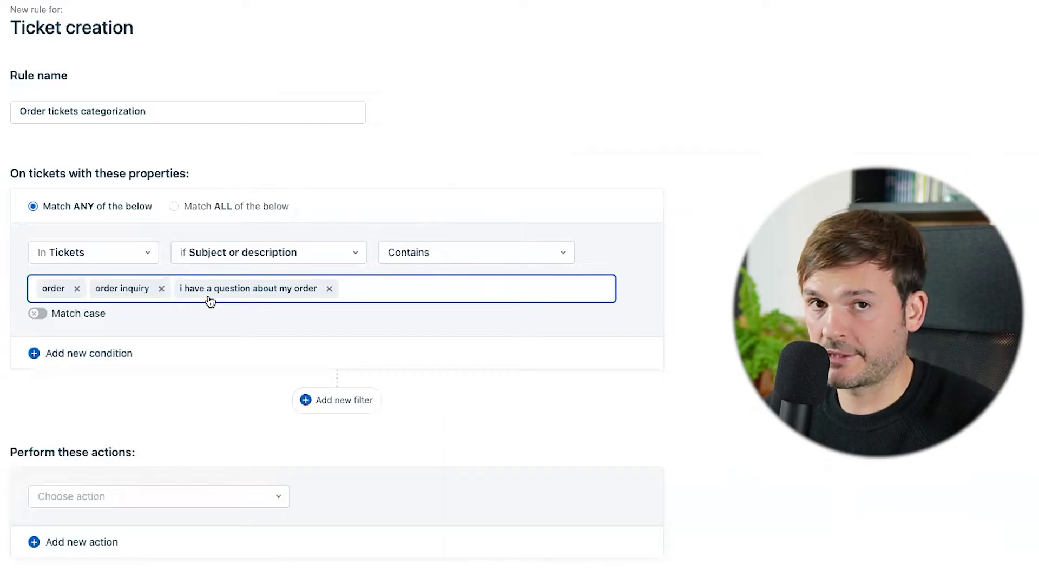
{"action": "scroll", "coordinate": [188, 396], "scroll_direction": "down", "scroll_amount": 2}
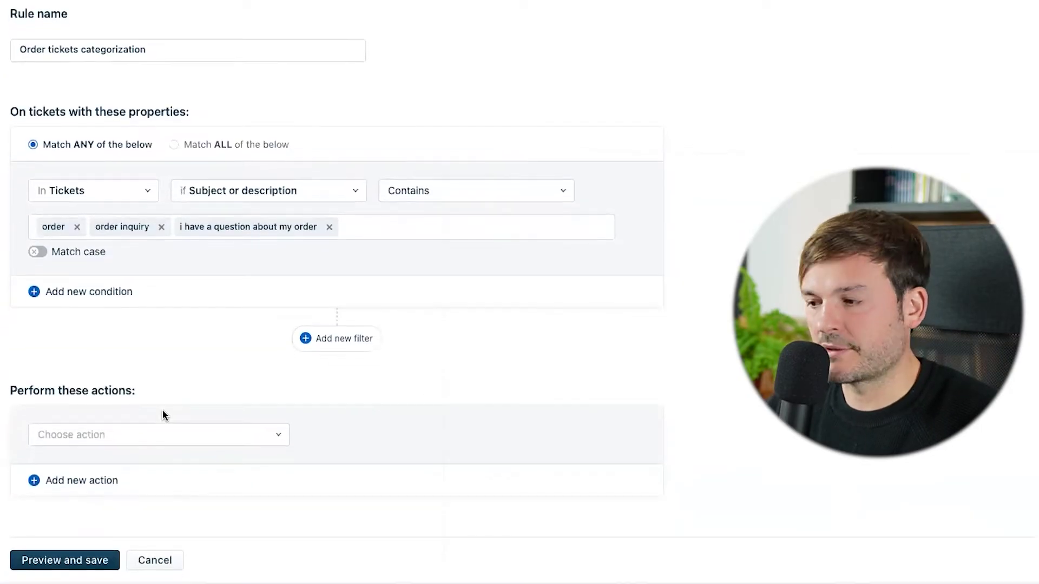
Add a rule action assigning tickets to the Order group.
{"action": "left_click", "coordinate": [119, 433]}
{"action": "scroll", "coordinate": [111, 400], "scroll_direction": "down", "scroll_amount": 2}
{"action": "left_click", "coordinate": [113, 405]}
{"action": "left_click", "coordinate": [355, 522]}
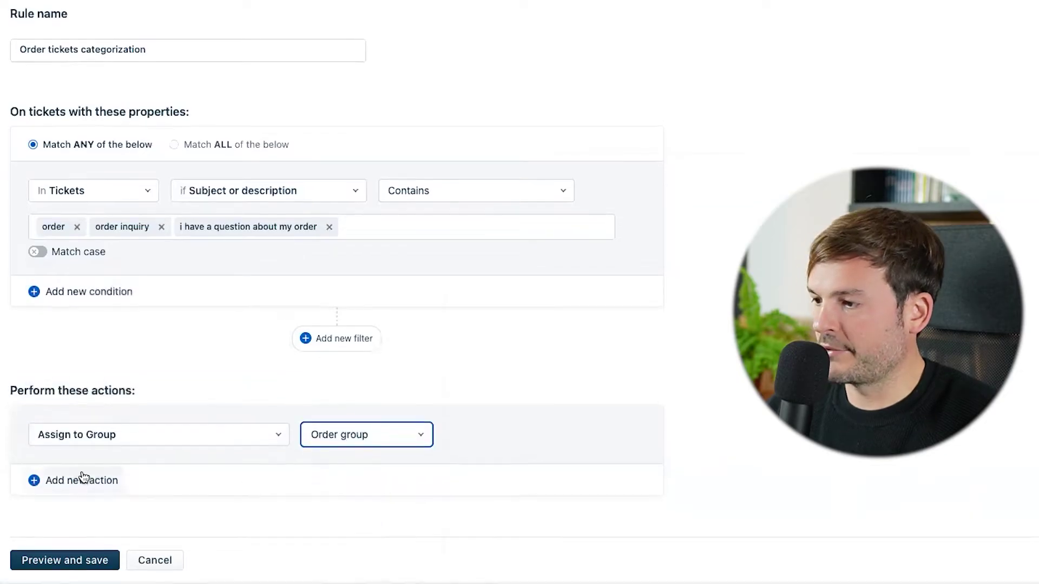
Add a rule action setting ticket priority to High.
{"action": "left_click", "coordinate": [81, 479]}
{"action": "left_click", "coordinate": [135, 436]}
{"action": "left_click", "coordinate": [144, 288]}
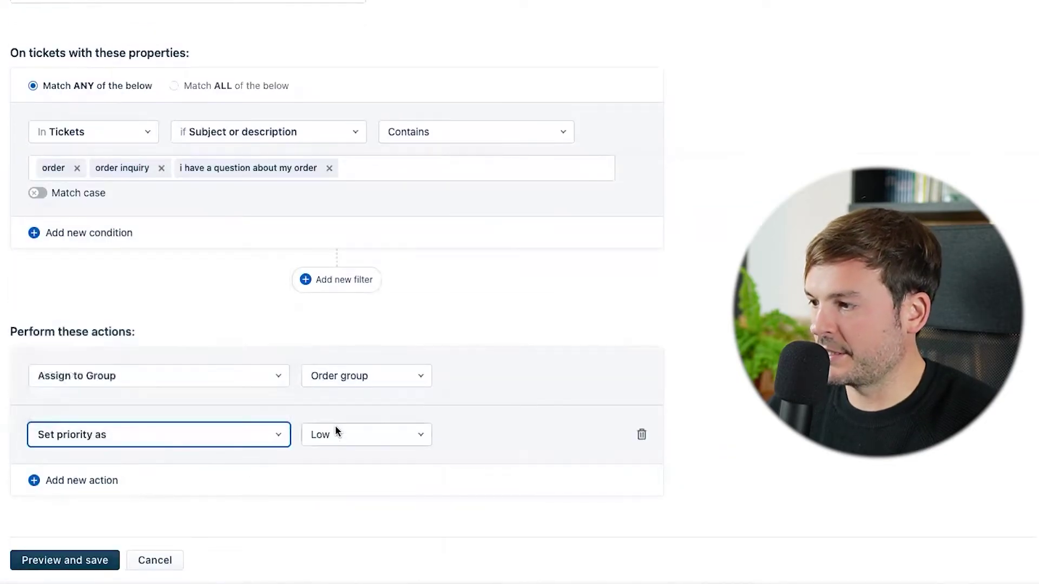
{"action": "left_click", "coordinate": [350, 435]}
{"action": "left_click", "coordinate": [323, 523]}
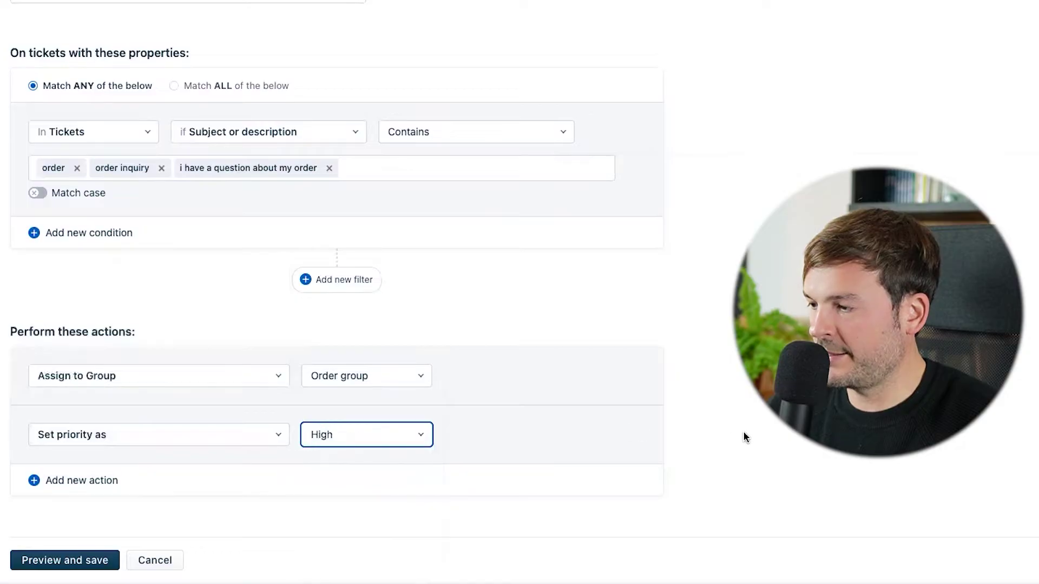
Add a Type of Requests = Order action, then save and enable the rule.
{"action": "left_click", "coordinate": [81, 481]}
{"action": "left_click", "coordinate": [136, 450]}
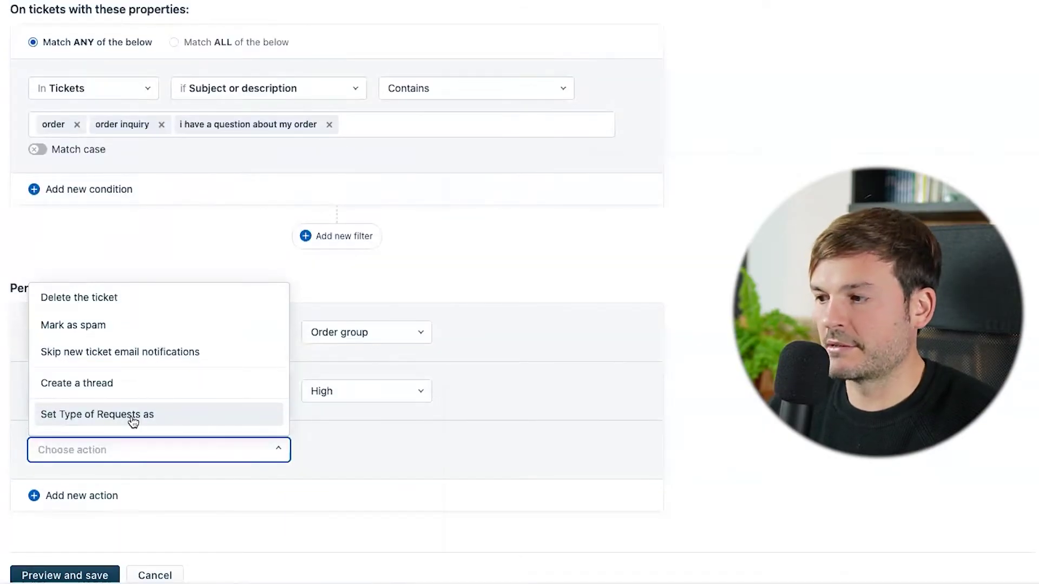
{"action": "left_click", "coordinate": [133, 415]}
{"action": "left_click", "coordinate": [363, 451]}
{"action": "left_click", "coordinate": [325, 342]}
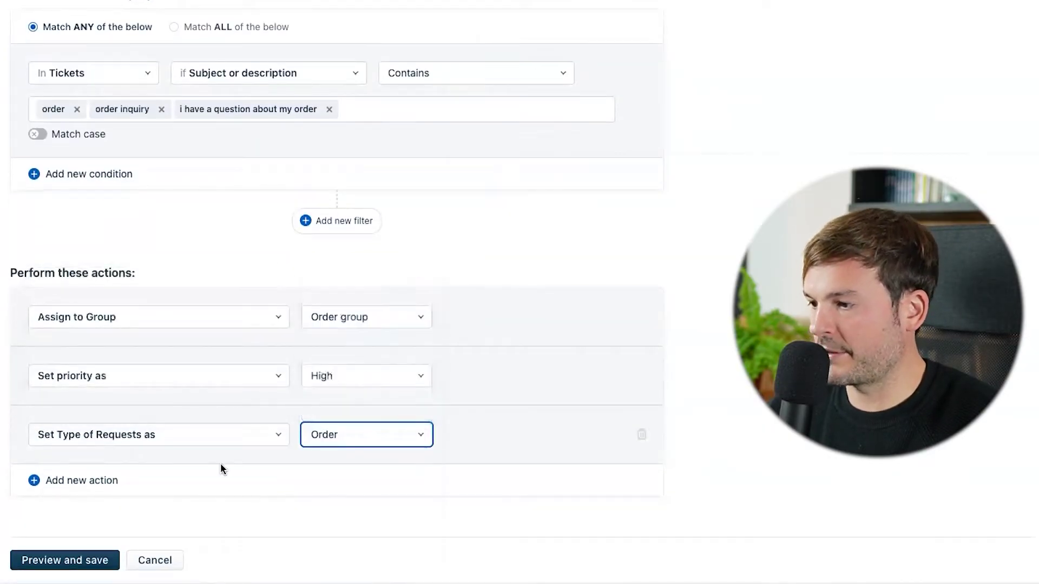
{"action": "left_click", "coordinate": [60, 558]}
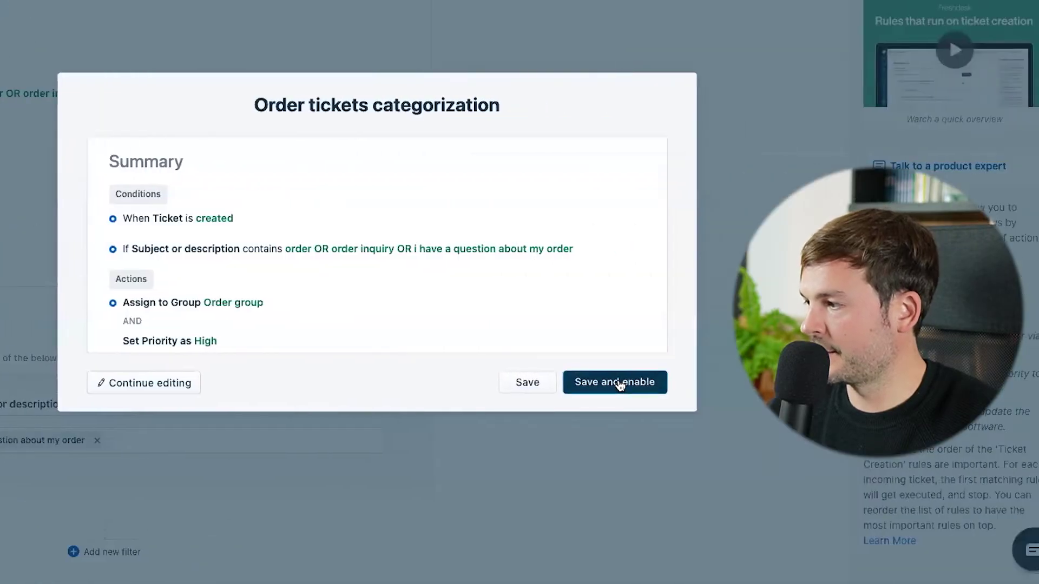
{"action": "left_click", "coordinate": [615, 382]}
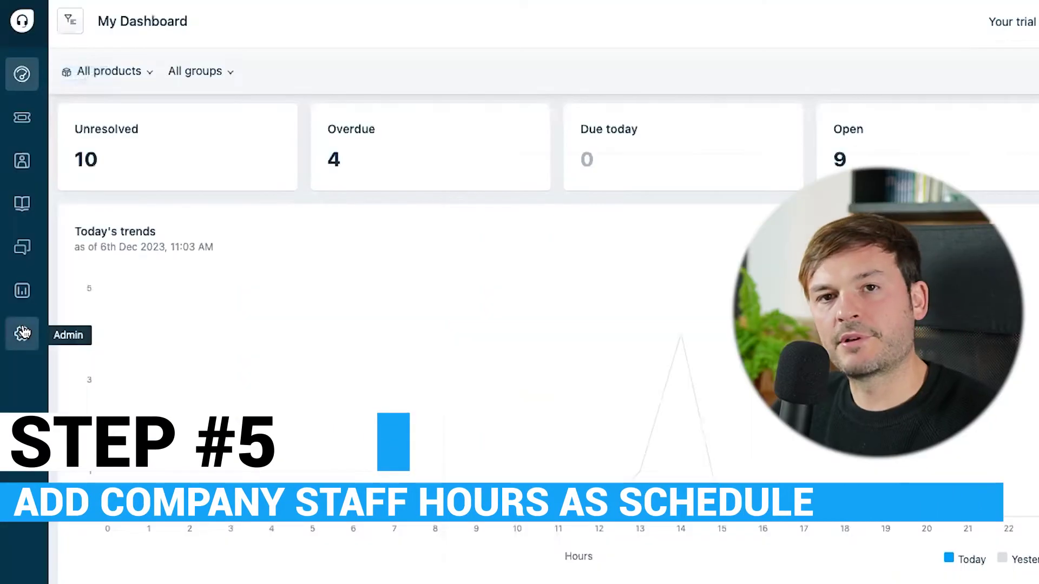
Start a Central Europe business-hours calendar in the Berlin time zone.
{"action": "left_click", "coordinate": [23, 332]}
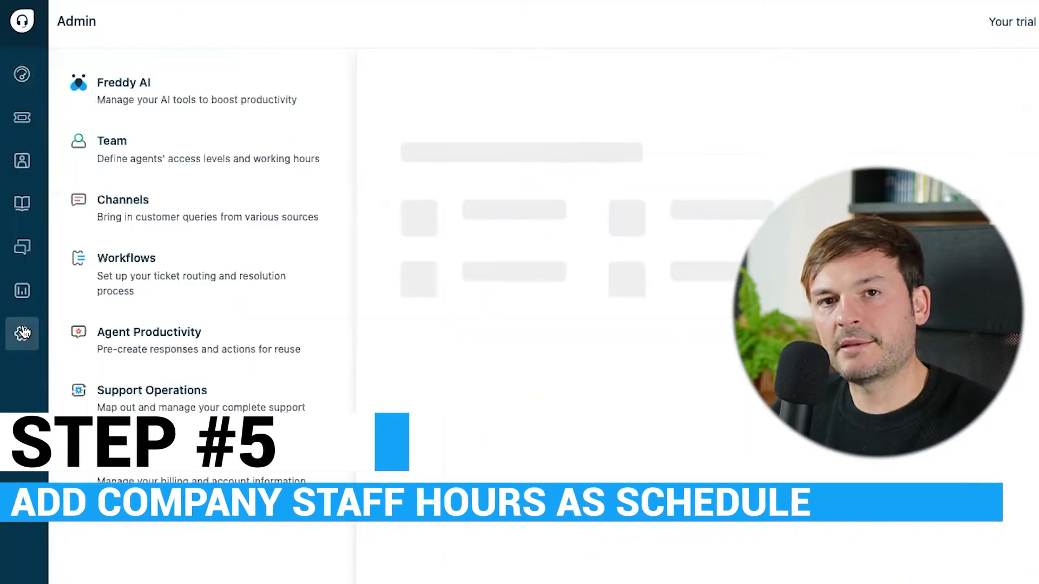
{"action": "left_click", "coordinate": [506, 81]}
{"action": "type", "text": "bu"}
{"action": "left_click", "coordinate": [685, 191]}
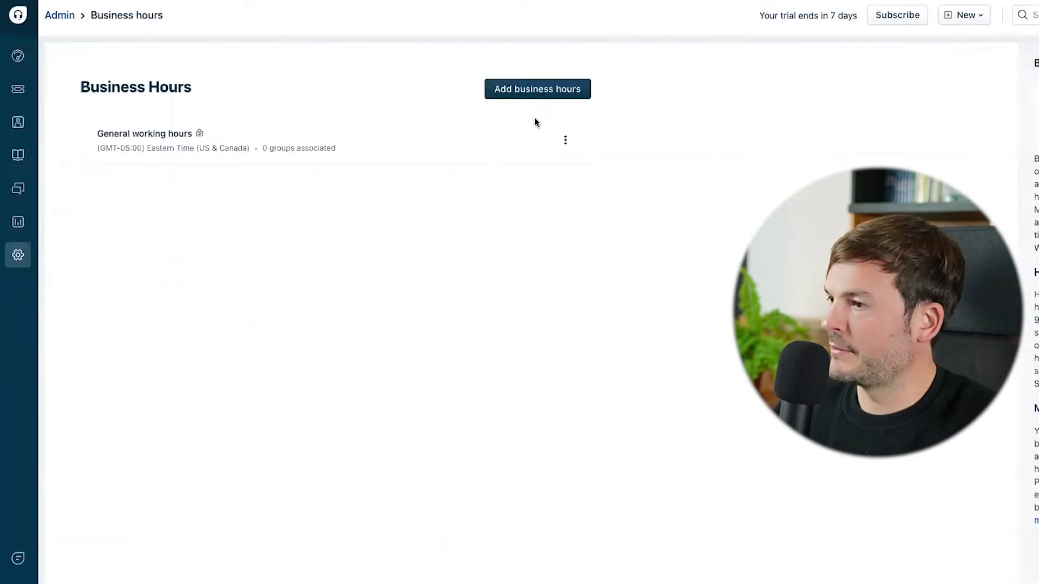
{"action": "left_click", "coordinate": [494, 148]}
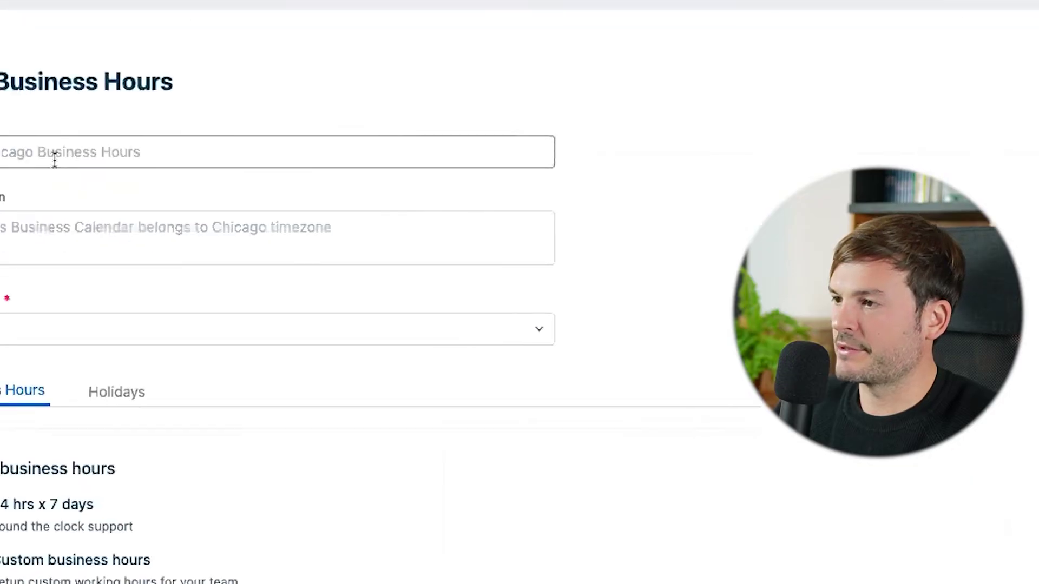
{"action": "left_click", "coordinate": [65, 153]}
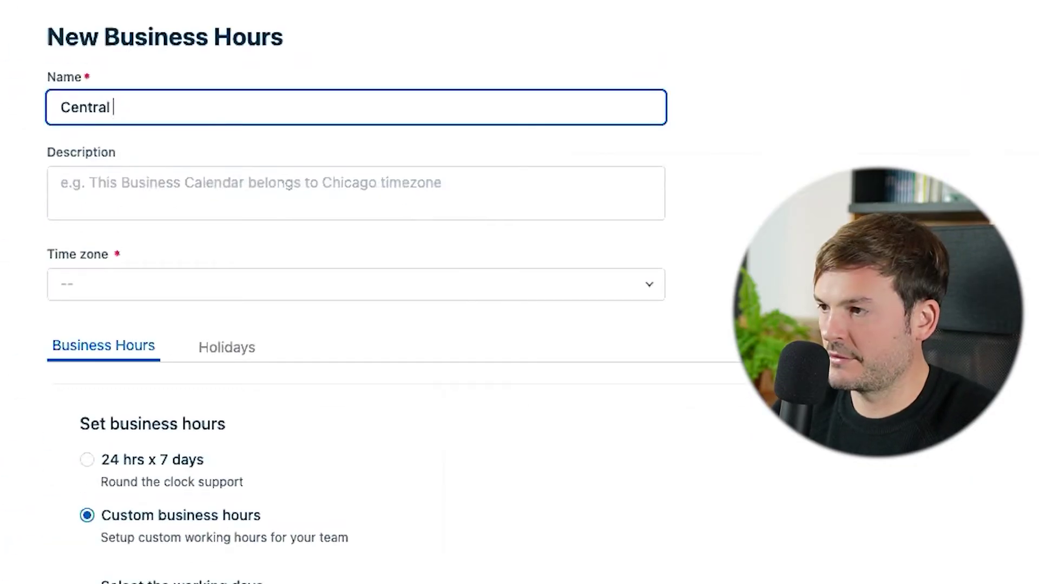
{"action": "left_click", "coordinate": [175, 278]}
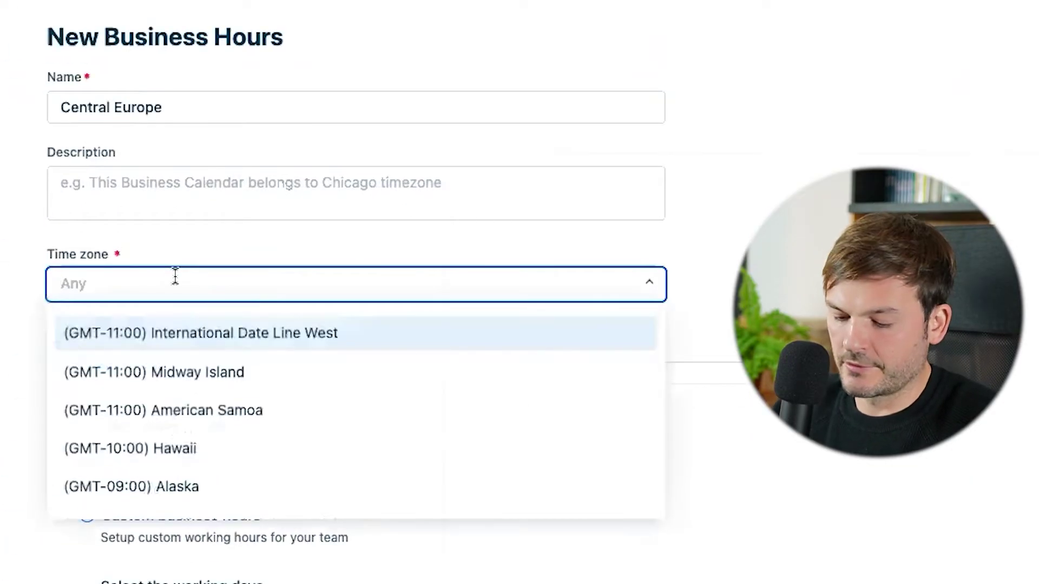
{"action": "type", "text": "berlin"}
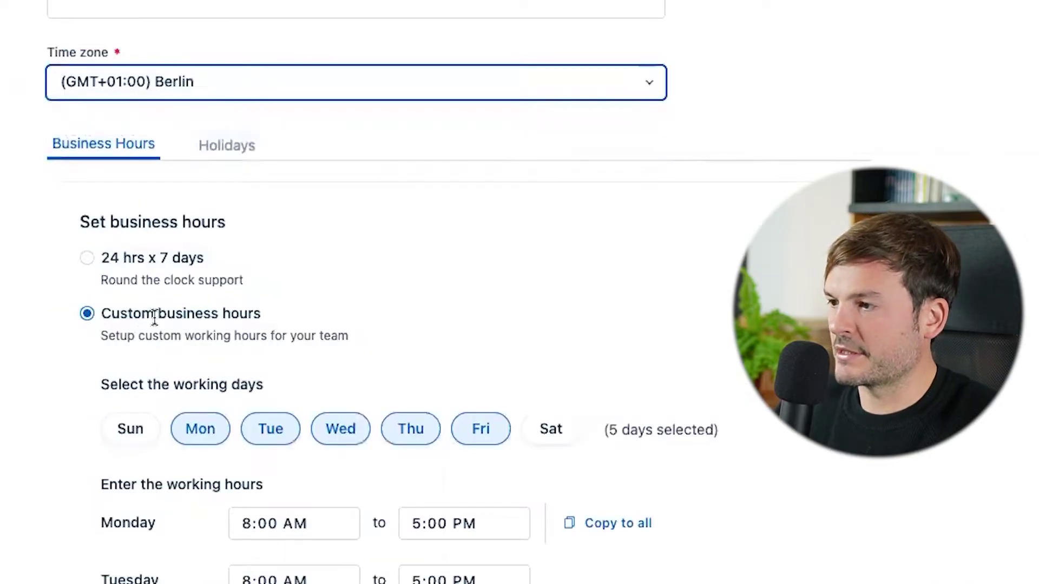
Set the working hours to 9:00 AM–6:00 PM.
{"action": "left_click", "coordinate": [294, 523]}
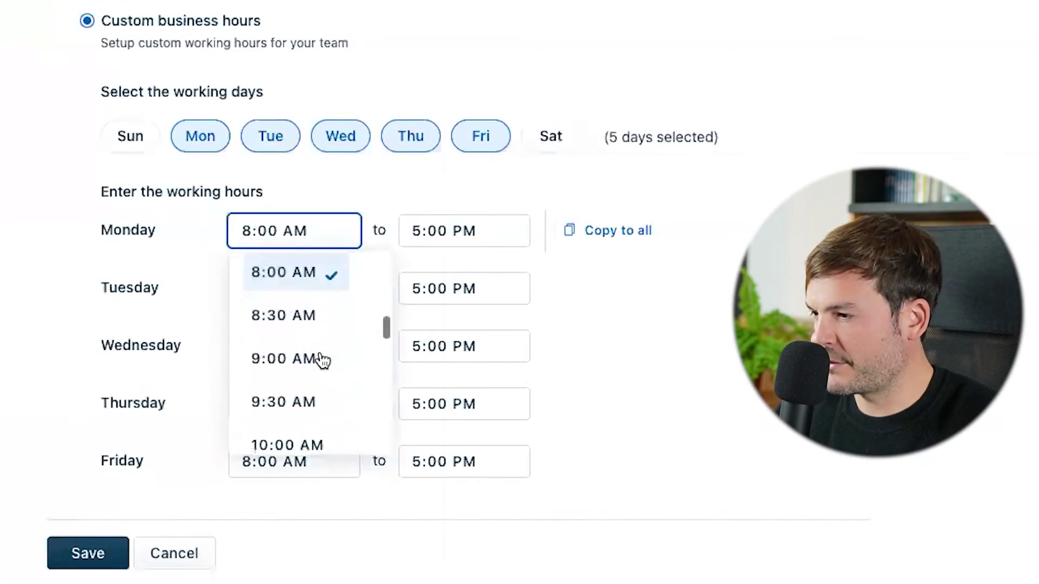
{"action": "left_click", "coordinate": [314, 371]}
{"action": "left_click", "coordinate": [441, 243]}
{"action": "left_click", "coordinate": [460, 303]}
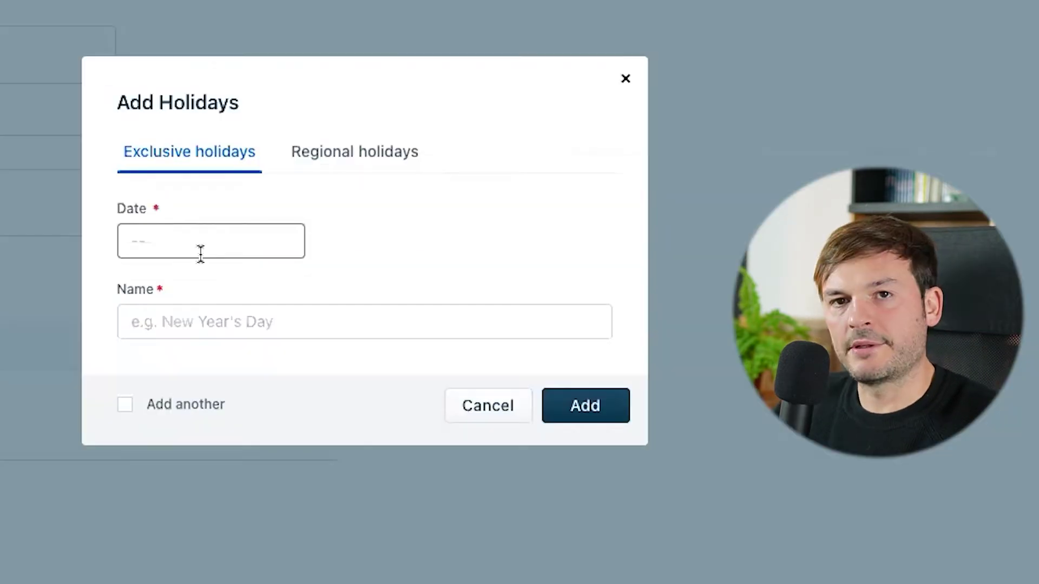
Add Christmas Day on Dec 25 as a holiday.
{"action": "left_click", "coordinate": [220, 241]}
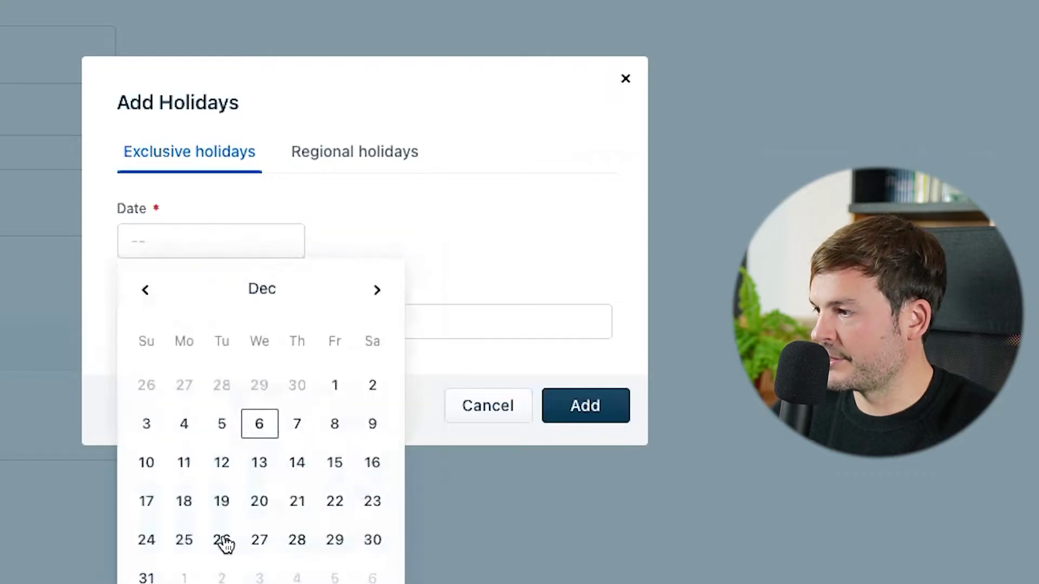
{"action": "left_click", "coordinate": [185, 541]}
{"action": "left_click", "coordinate": [317, 328]}
{"action": "type", "text": "Christmas Day"}
{"action": "left_click", "coordinate": [580, 417]}
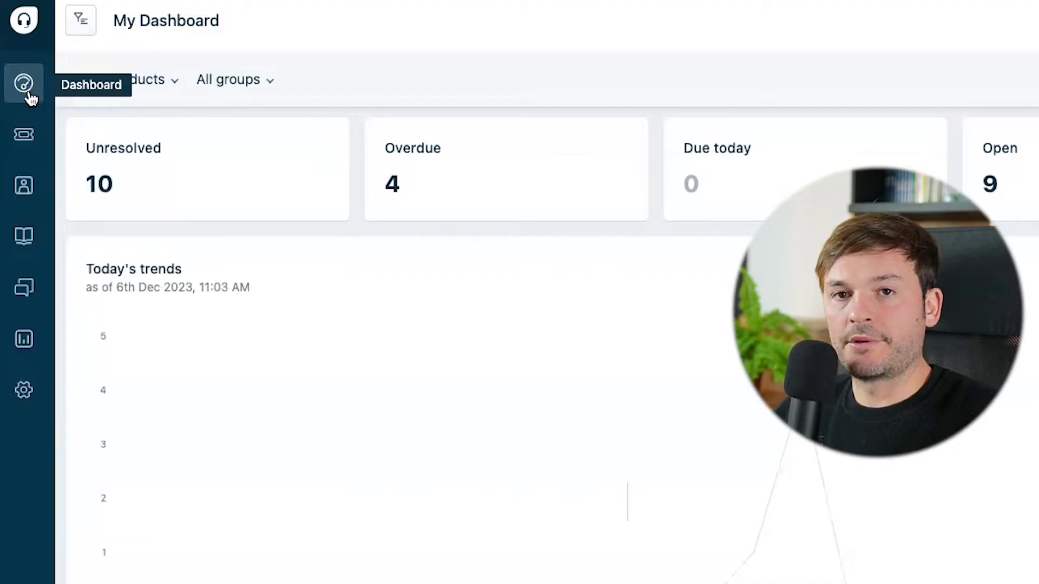
Start a rule 'Out of Office Notification' with a Central Europe business-hours condition.
{"action": "left_click", "coordinate": [12, 398]}
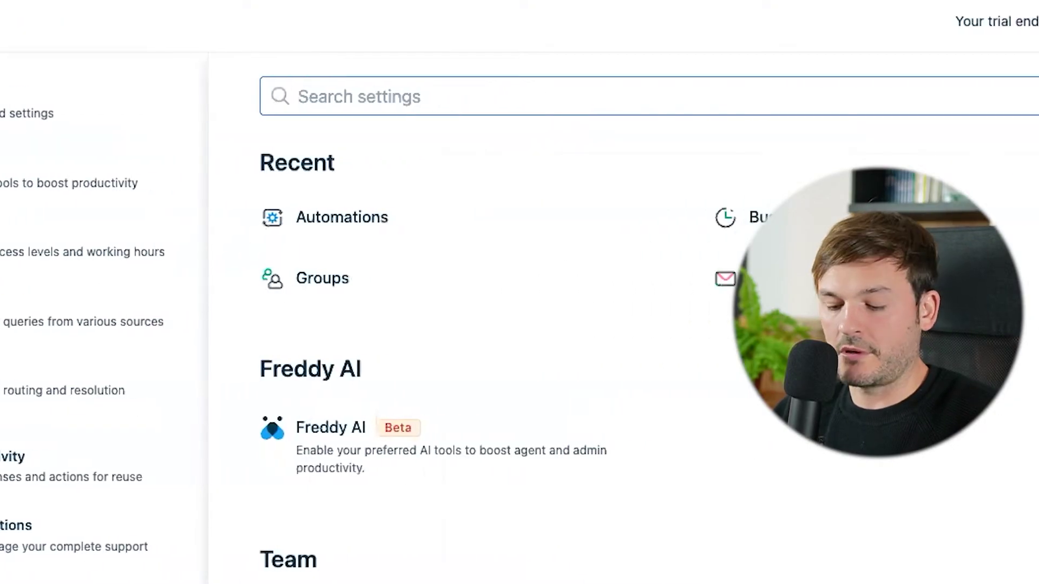
{"action": "type", "text": "autom"}
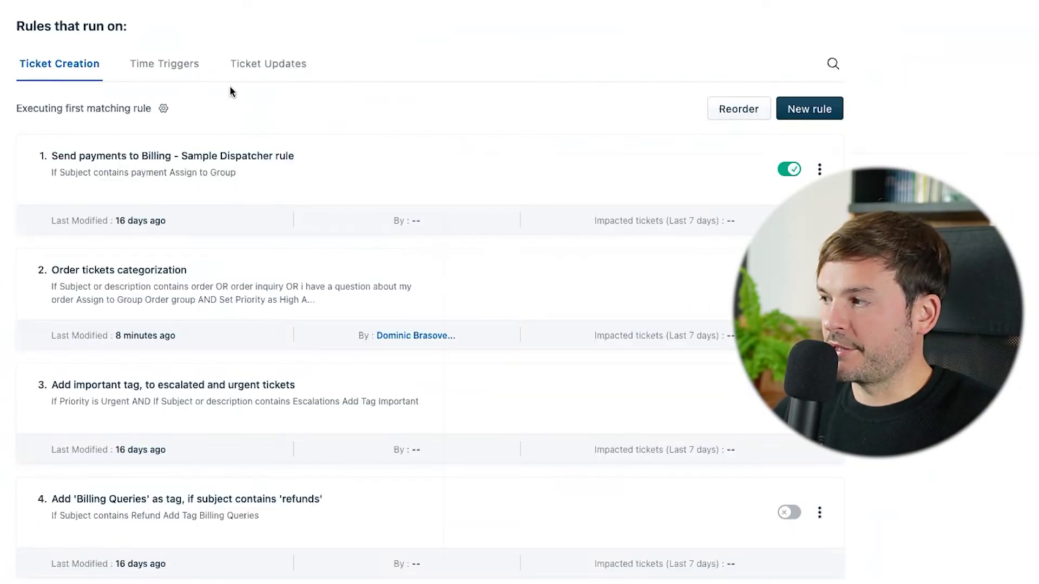
{"action": "left_click", "coordinate": [820, 111]}
{"action": "left_click", "coordinate": [93, 129]}
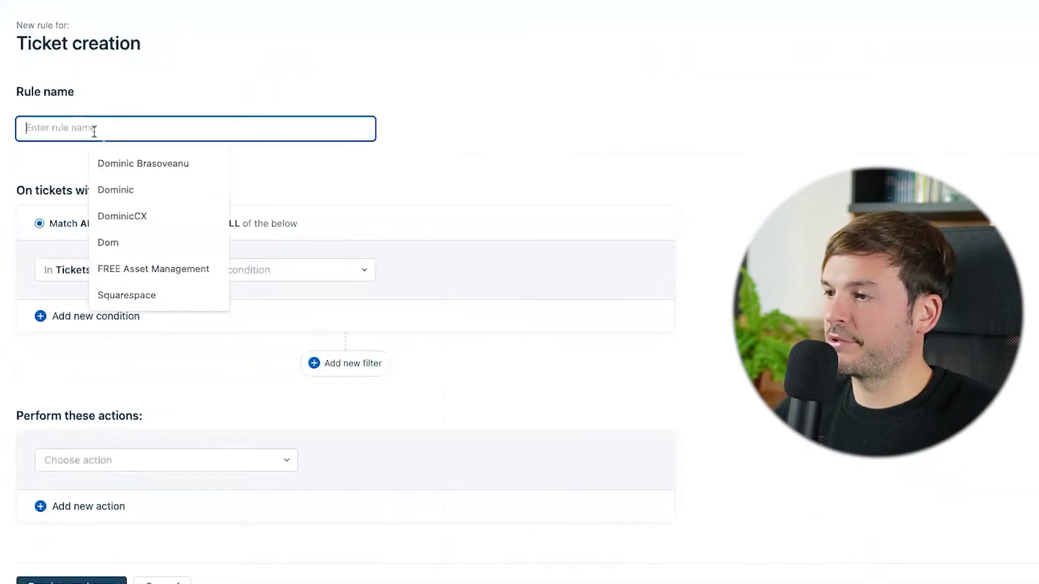
{"action": "type", "text": "Out of Office Notification"}
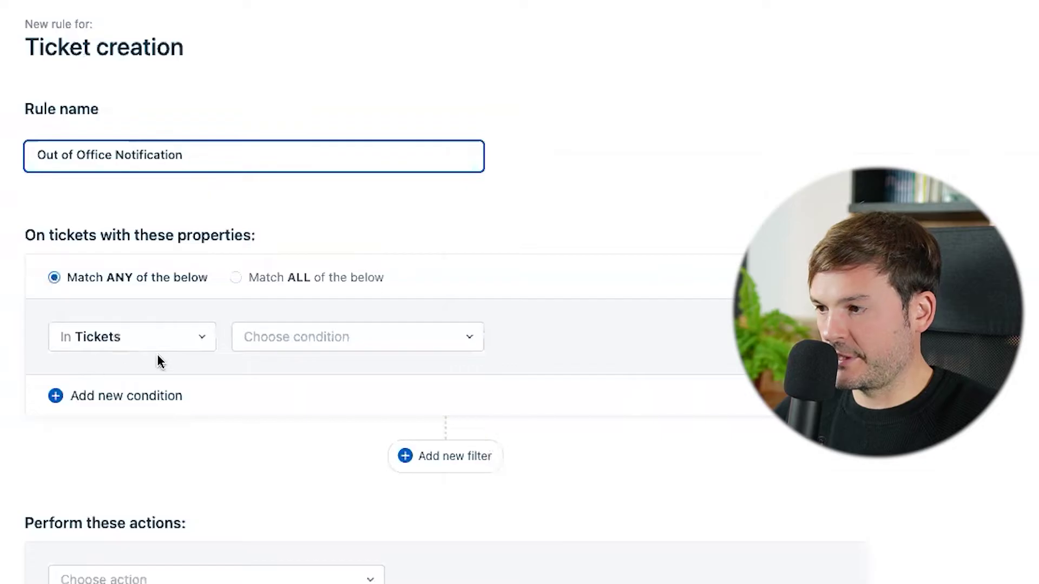
{"action": "left_click", "coordinate": [348, 339]}
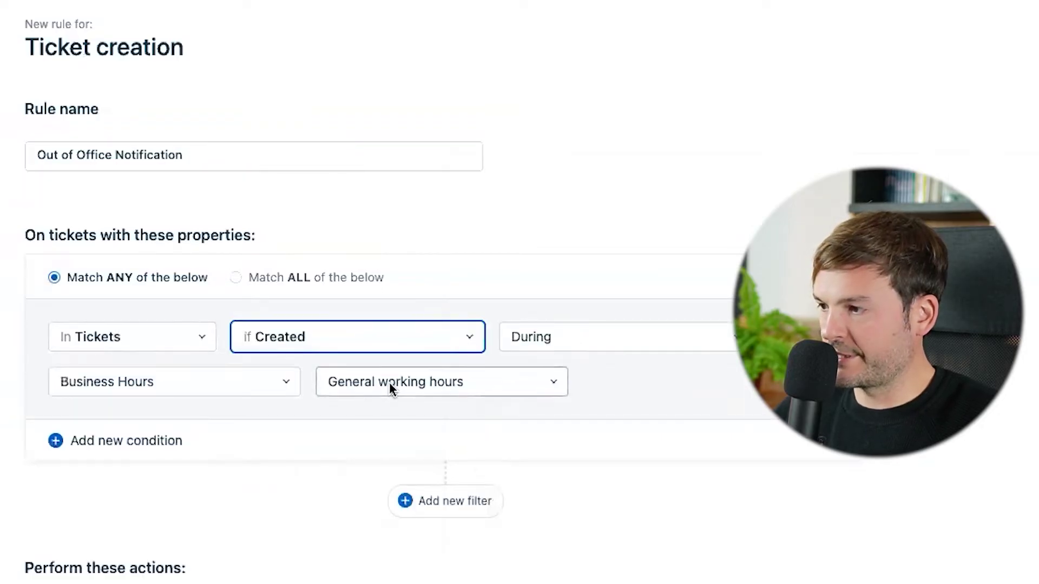
{"action": "left_click", "coordinate": [400, 382]}
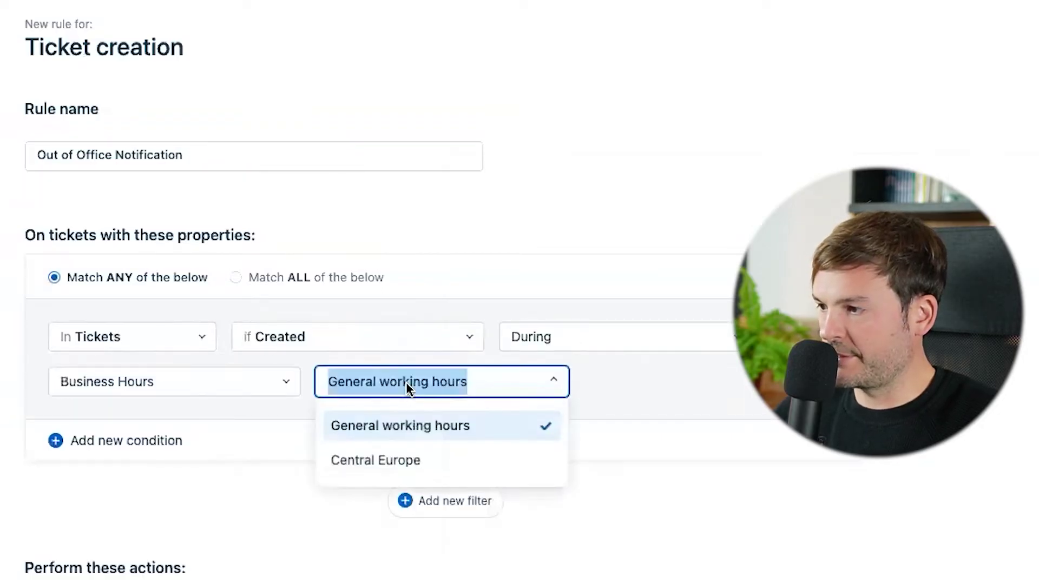
{"action": "left_click", "coordinate": [398, 463]}
{"action": "scroll", "coordinate": [128, 541], "scroll_direction": "down", "scroll_amount": 5}
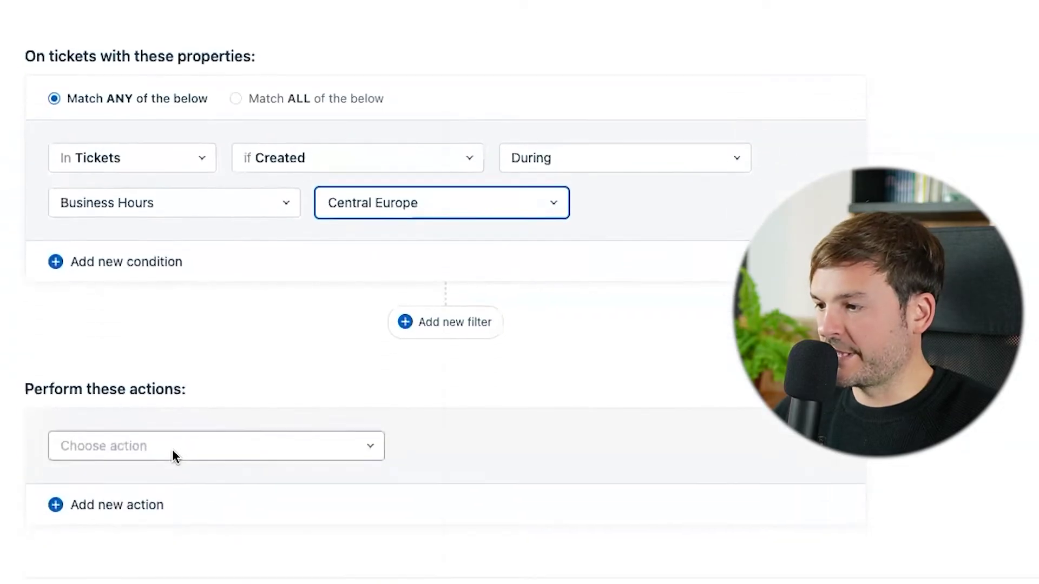
Add an action emailing the requester an out-of-office reply, then preview the rule.
{"action": "left_click", "coordinate": [181, 390]}
{"action": "scroll", "coordinate": [197, 347], "scroll_direction": "down", "scroll_amount": 5}
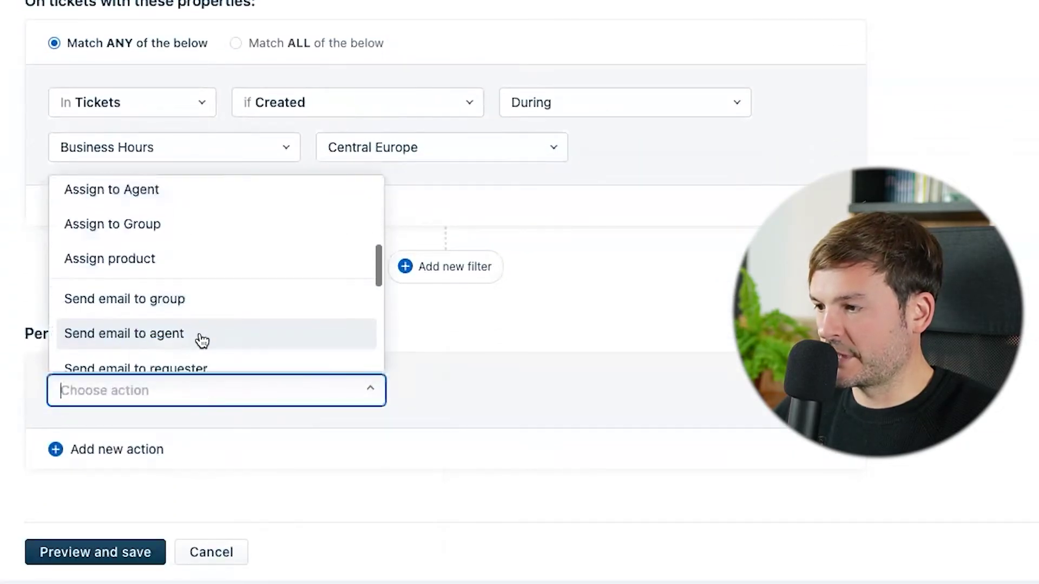
{"action": "scroll", "coordinate": [202, 340], "scroll_direction": "down", "scroll_amount": 2}
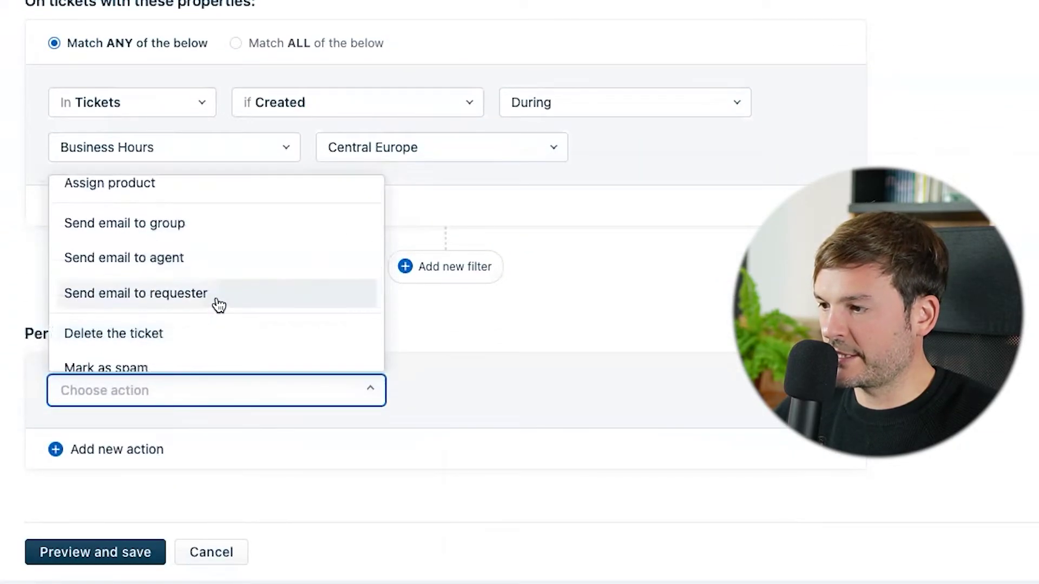
{"action": "left_click", "coordinate": [215, 298]}
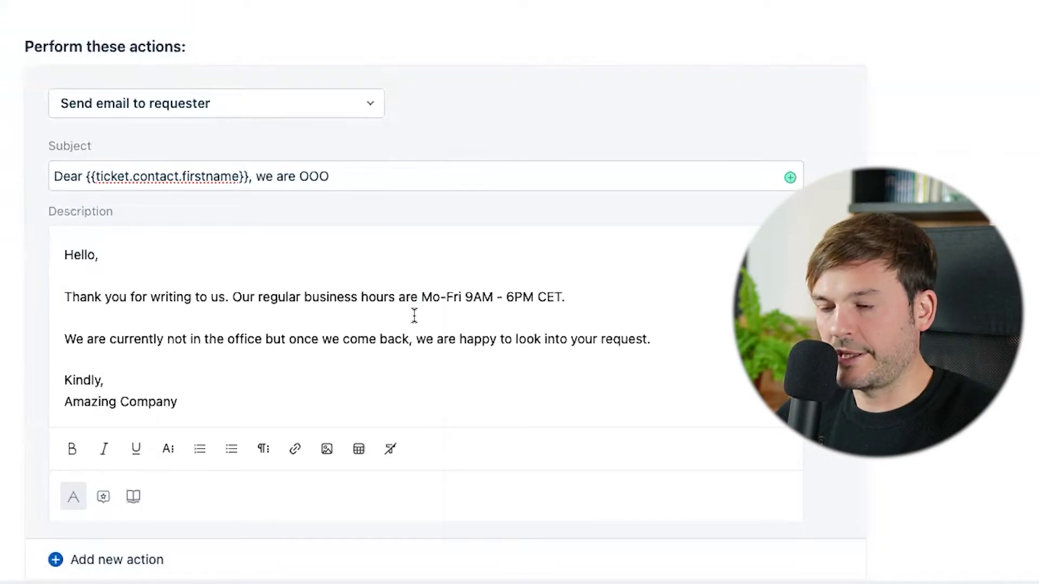
{"action": "scroll", "coordinate": [414, 315], "scroll_direction": "down", "scroll_amount": 2}
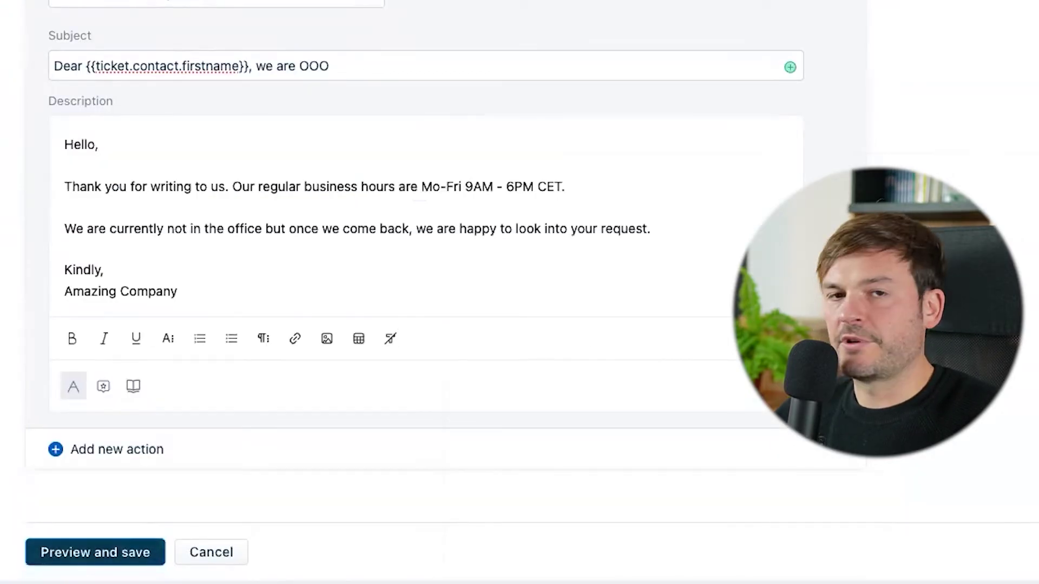
{"action": "left_click", "coordinate": [90, 553]}
Save and enable the Out of Office Notification rule.
{"action": "left_click", "coordinate": [749, 465]}
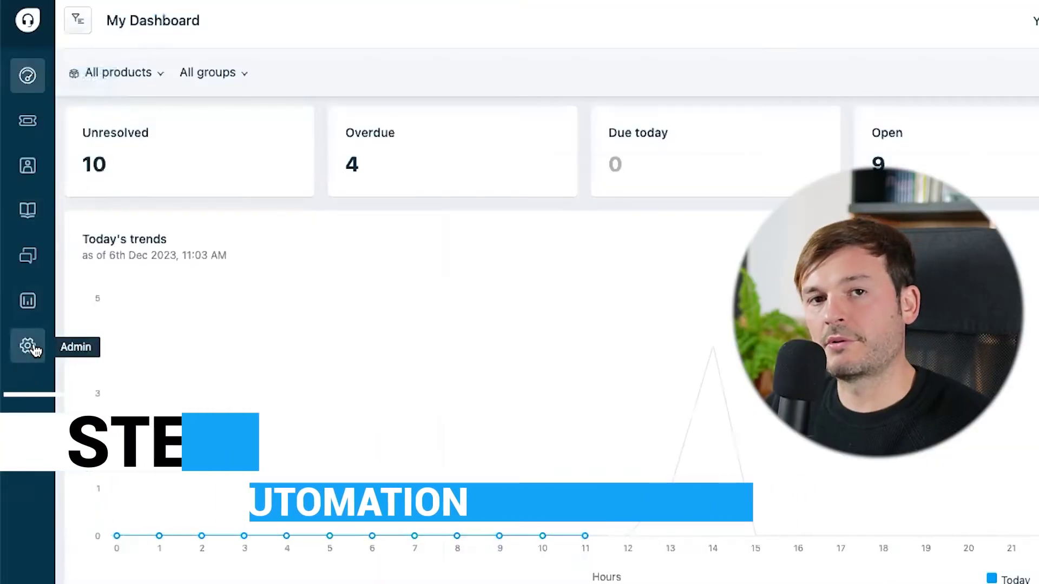
Create a time trigger named 'Chase customers 2 days after being in Pending'.
{"action": "left_click", "coordinate": [33, 348]}
{"action": "type", "text": "autom"}
{"action": "type", "text": "a"}
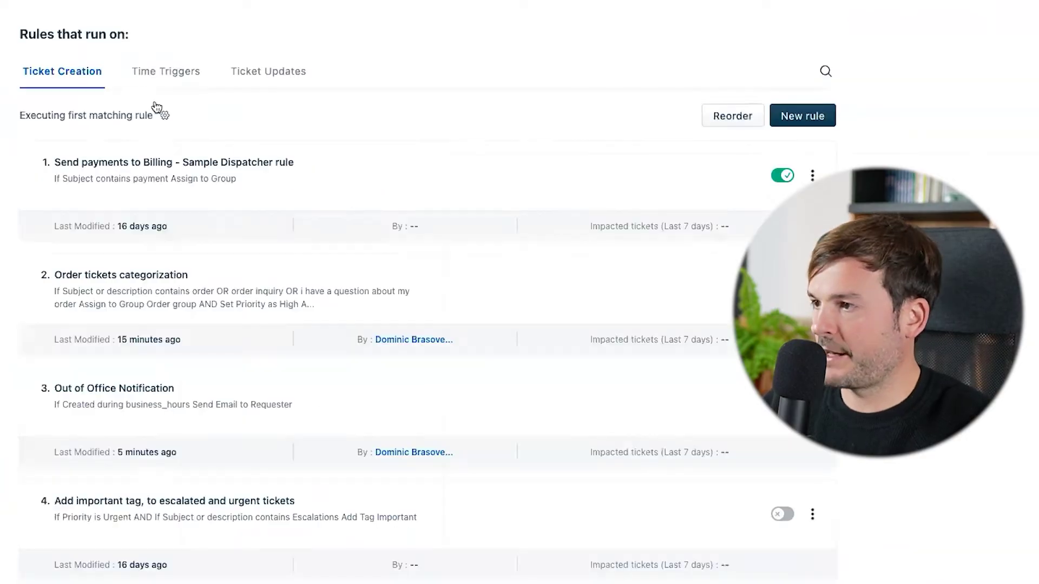
{"action": "left_click", "coordinate": [155, 78]}
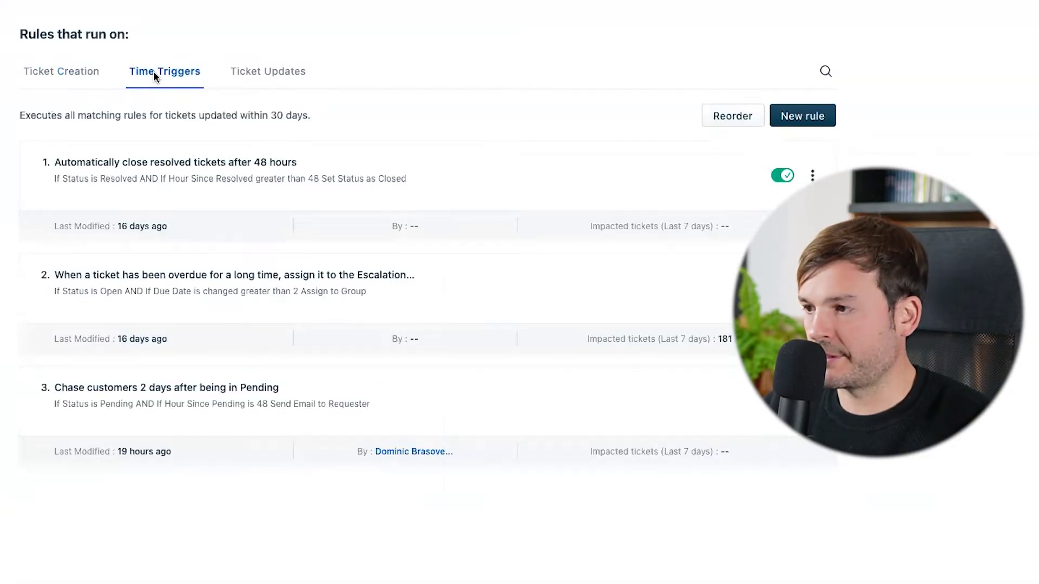
{"action": "left_click", "coordinate": [802, 116]}
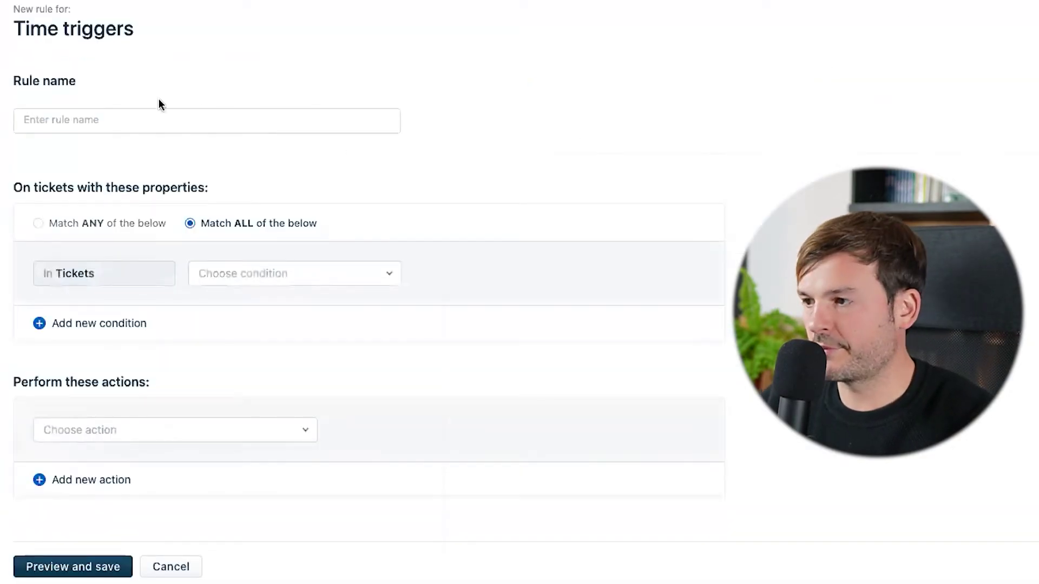
{"action": "left_click", "coordinate": [132, 113]}
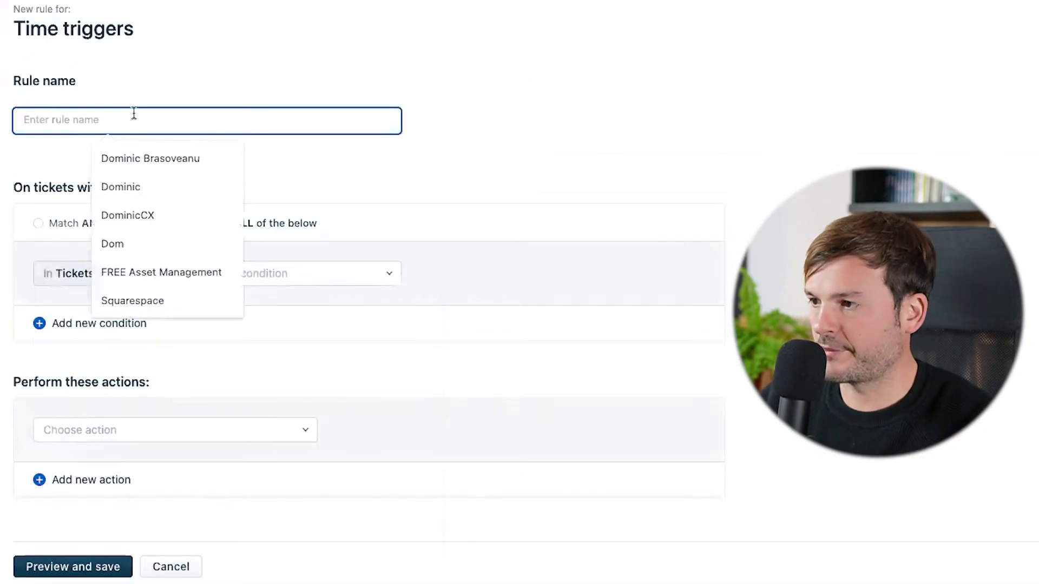
{"action": "type", "text": "Chase customers 2 days after being in Pending"}
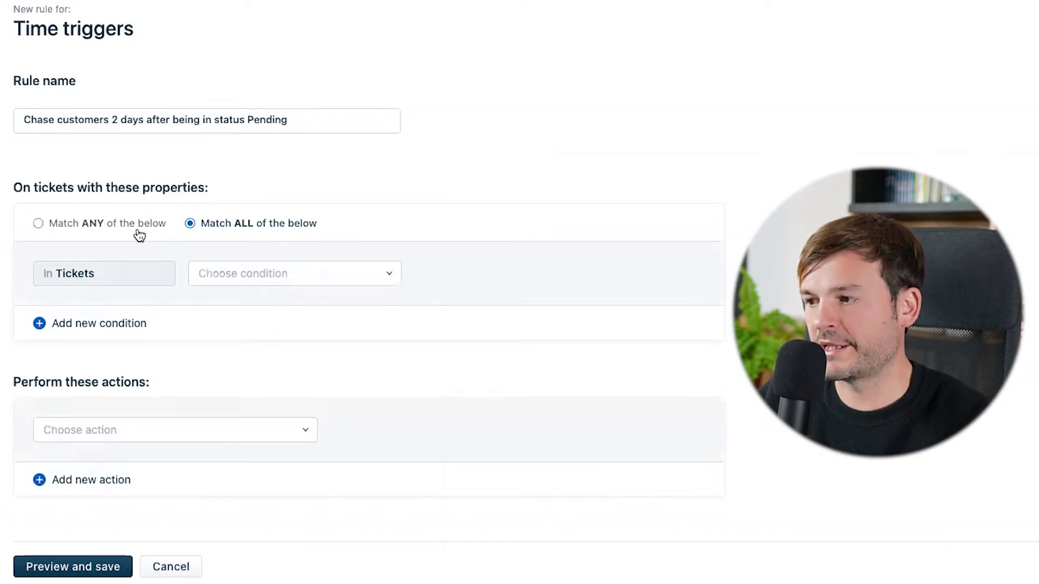
Add a condition matching tickets with status Pending.
{"action": "left_click", "coordinate": [231, 275]}
{"action": "left_click", "coordinate": [249, 368]}
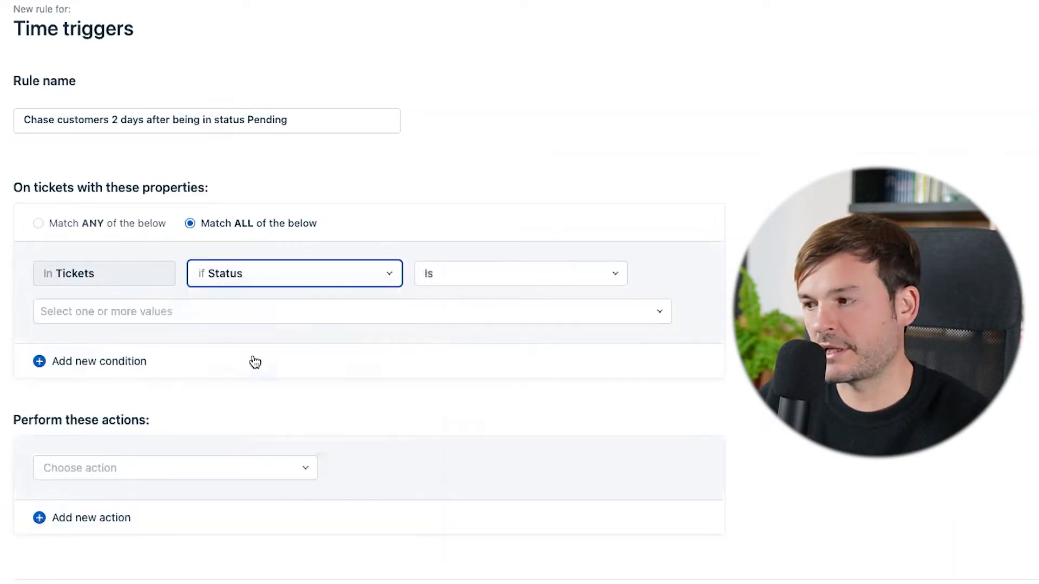
{"action": "left_click", "coordinate": [132, 318]}
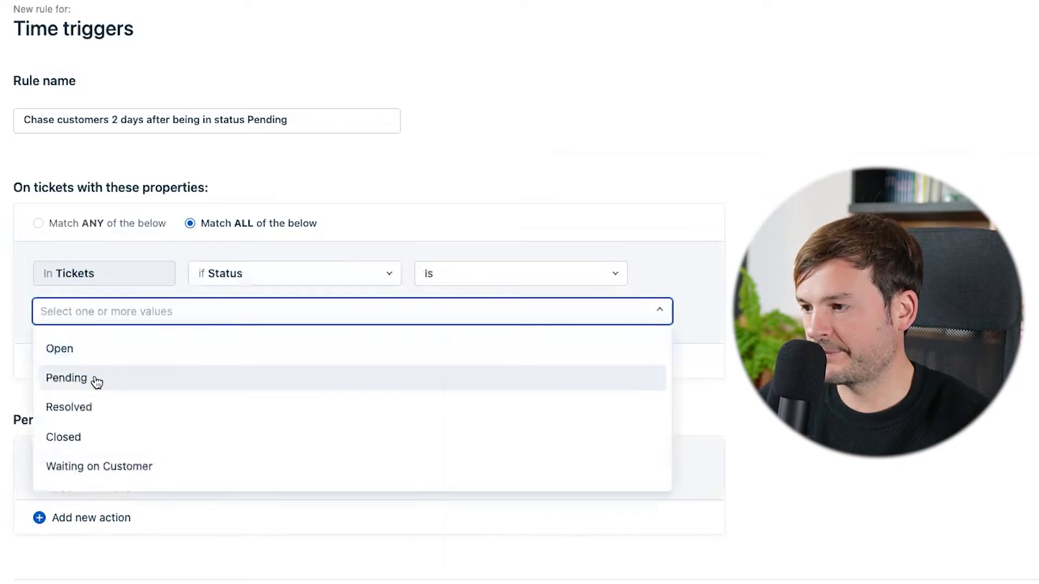
{"action": "left_click", "coordinate": [95, 381]}
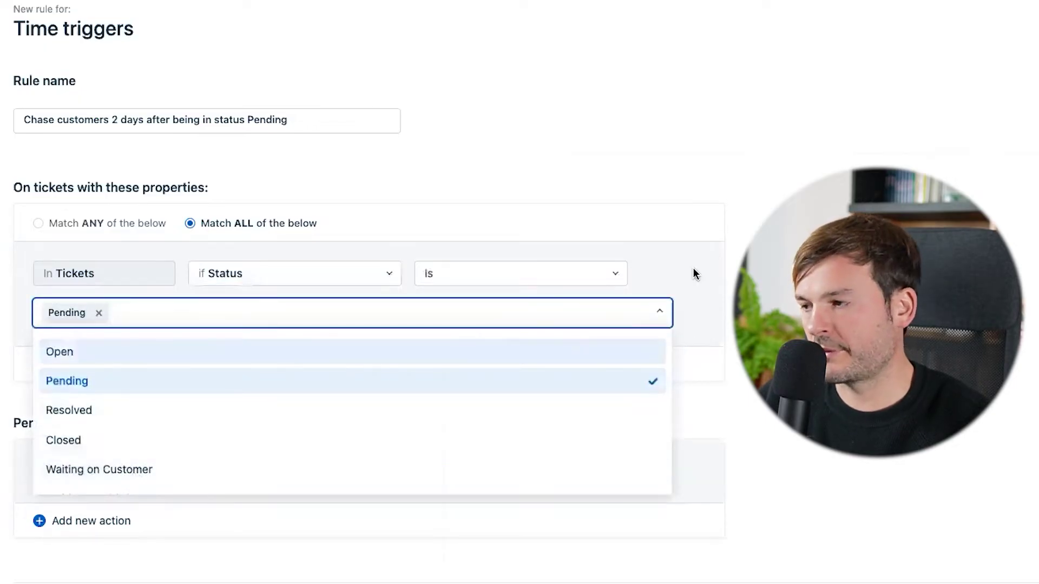
{"action": "left_click", "coordinate": [728, 261]}
Add a second condition: hours since pending is 48.
{"action": "left_click", "coordinate": [83, 364]}
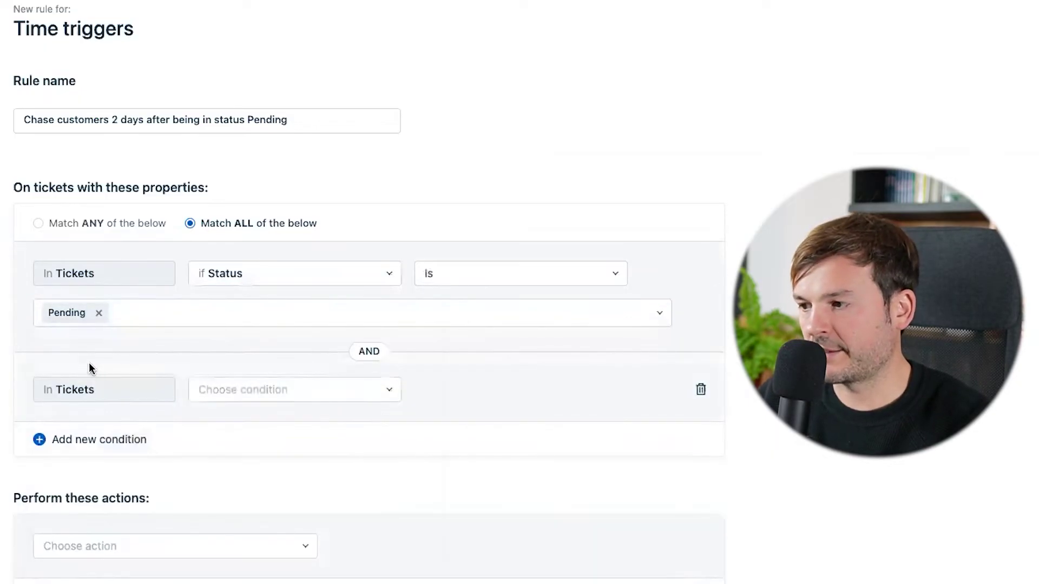
{"action": "left_click", "coordinate": [207, 391]}
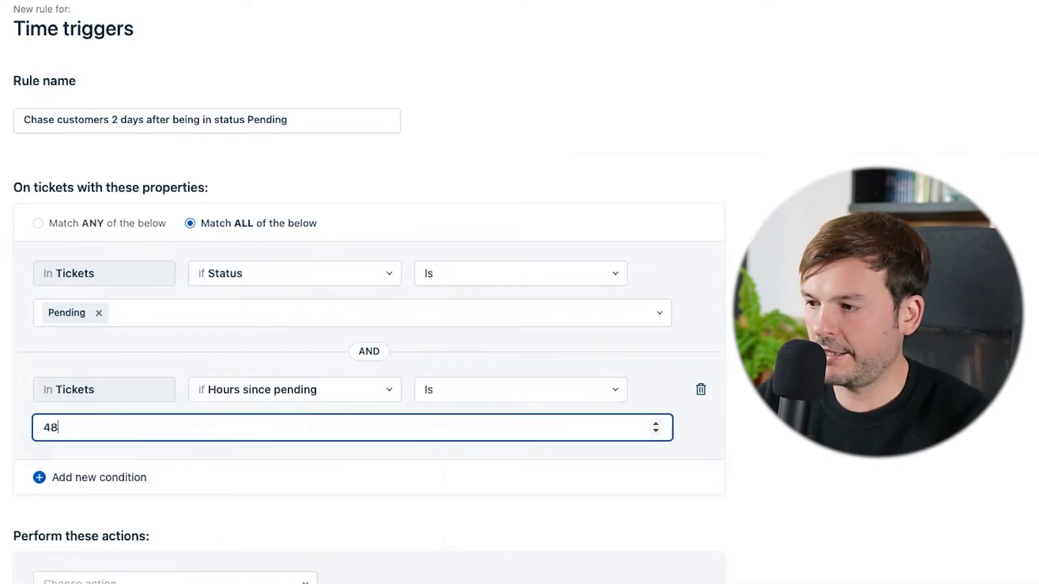
{"action": "type", "text": "48"}
{"action": "scroll", "coordinate": [99, 455], "scroll_direction": "down", "scroll_amount": 2}
{"action": "left_click", "coordinate": [145, 483]}
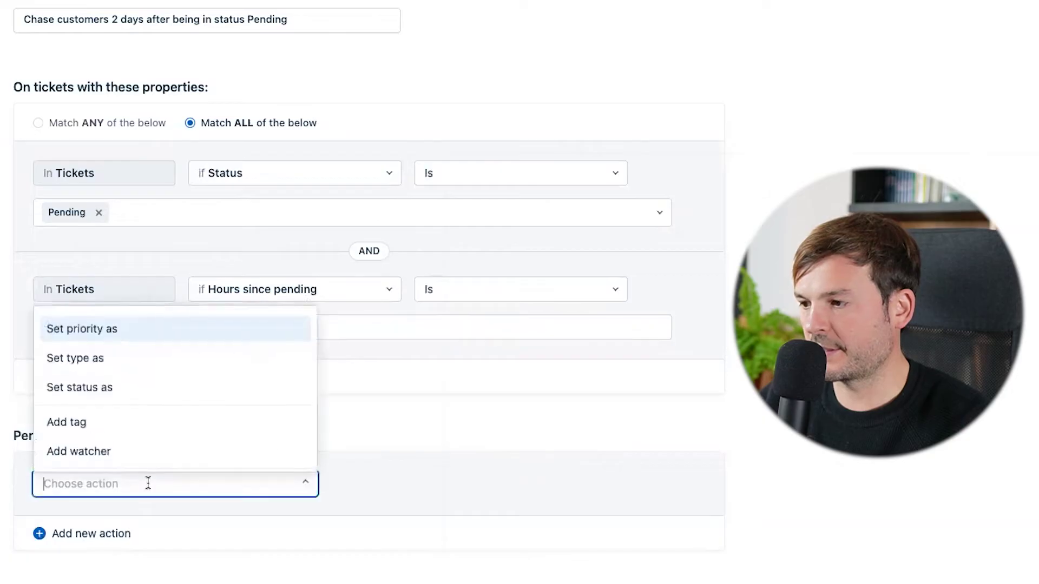
{"action": "scroll", "coordinate": [163, 441], "scroll_direction": "down", "scroll_amount": 3}
{"action": "scroll", "coordinate": [167, 432], "scroll_direction": "down", "scroll_amount": 2}
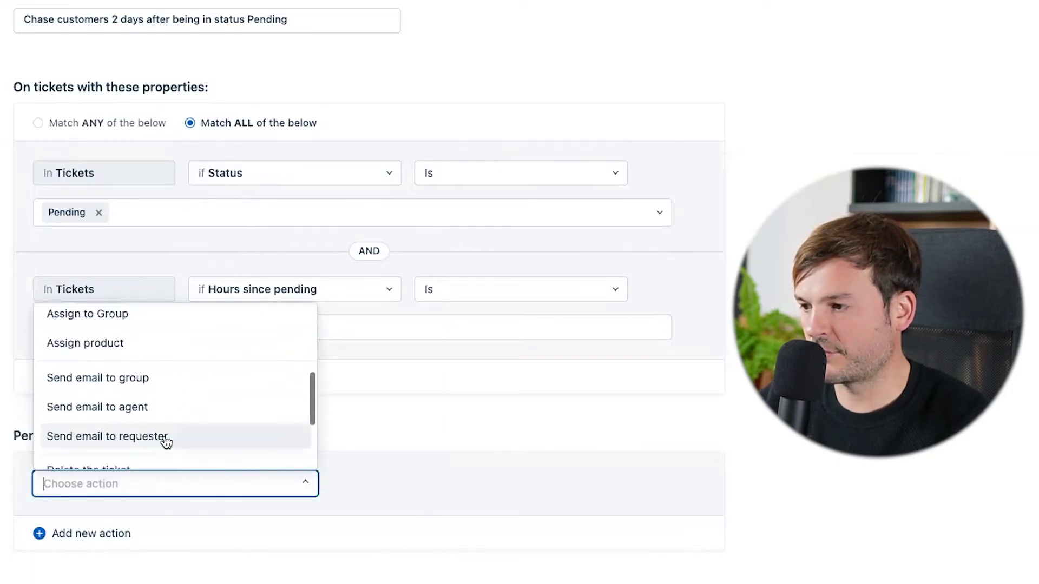
Have the rule email the requester, pasting the 'we are waiting for you' chase message as the description.
{"action": "left_click", "coordinate": [165, 435]}
{"action": "scroll", "coordinate": [82, 345], "scroll_direction": "down", "scroll_amount": 4}
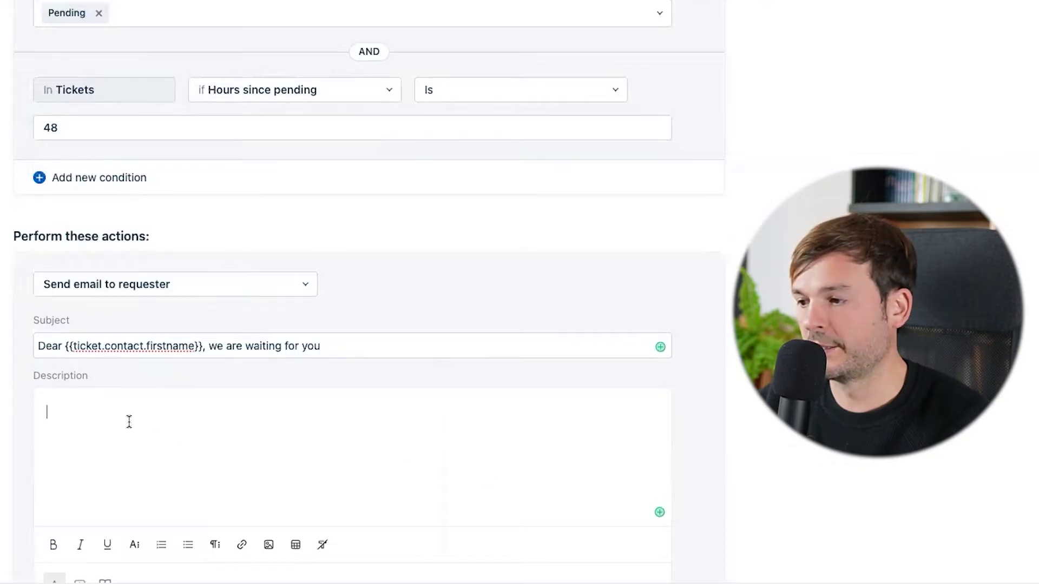
{"action": "type", "text": "Hi {{ticket.contact.firstname}},  Our team wants to know if you're still interested in resolving your ticket {{ticket.id}}"}
{"action": "scroll", "coordinate": [328, 437], "scroll_direction": "down", "scroll_amount": 2}
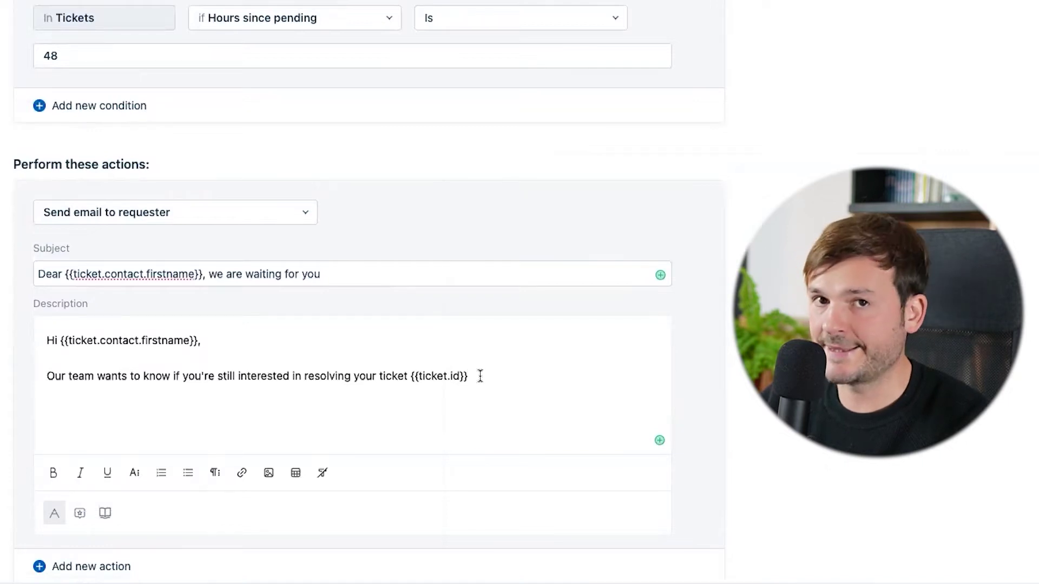
{"action": "scroll", "coordinate": [352, 292], "scroll_direction": "down", "scroll_amount": 3}
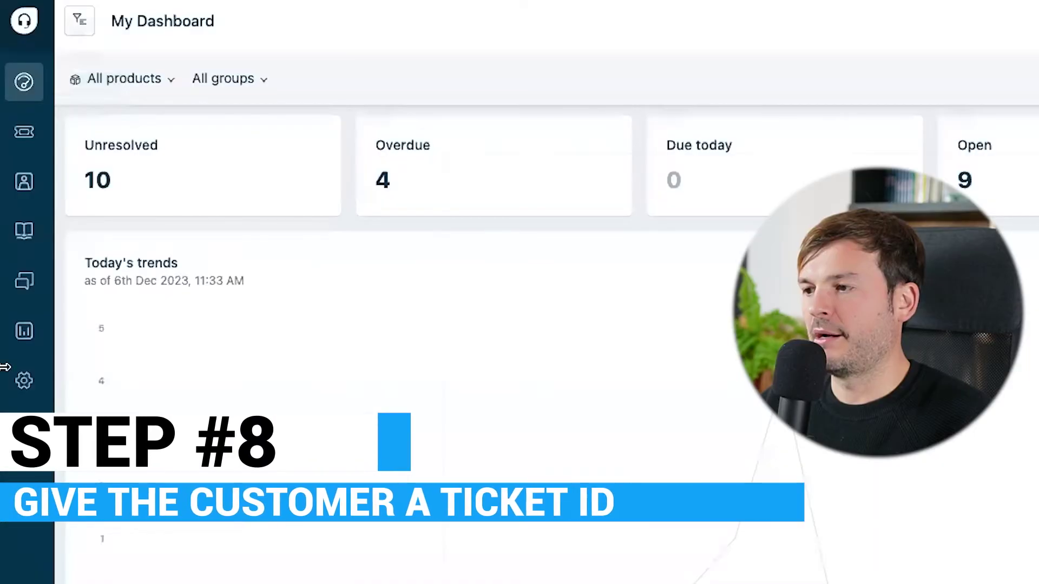
{"action": "left_click", "coordinate": [24, 382]}
{"action": "scroll", "coordinate": [589, 387], "scroll_direction": "down", "scroll_amount": 8}
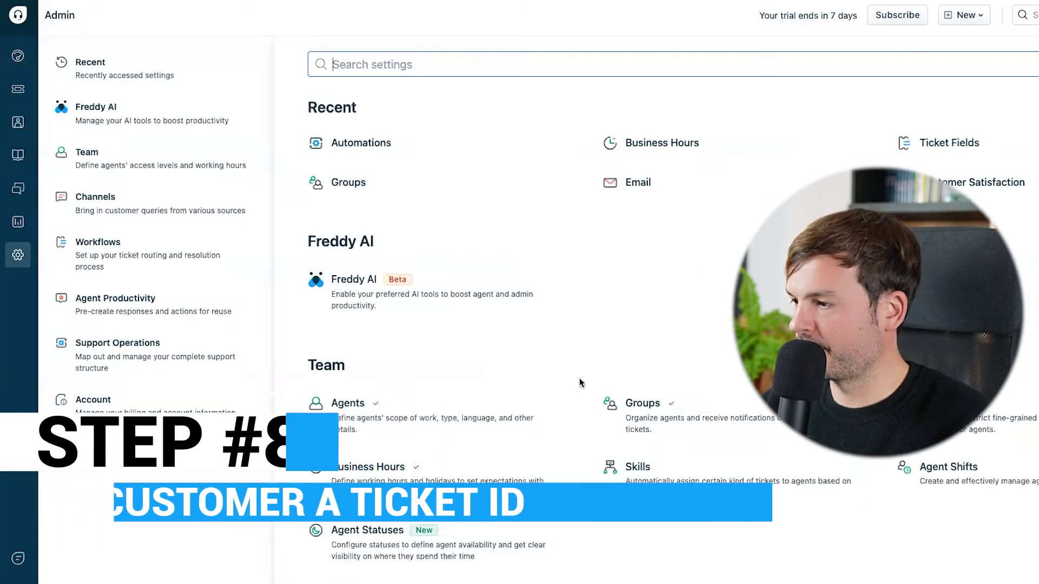
{"action": "scroll", "coordinate": [593, 390], "scroll_direction": "down", "scroll_amount": 4}
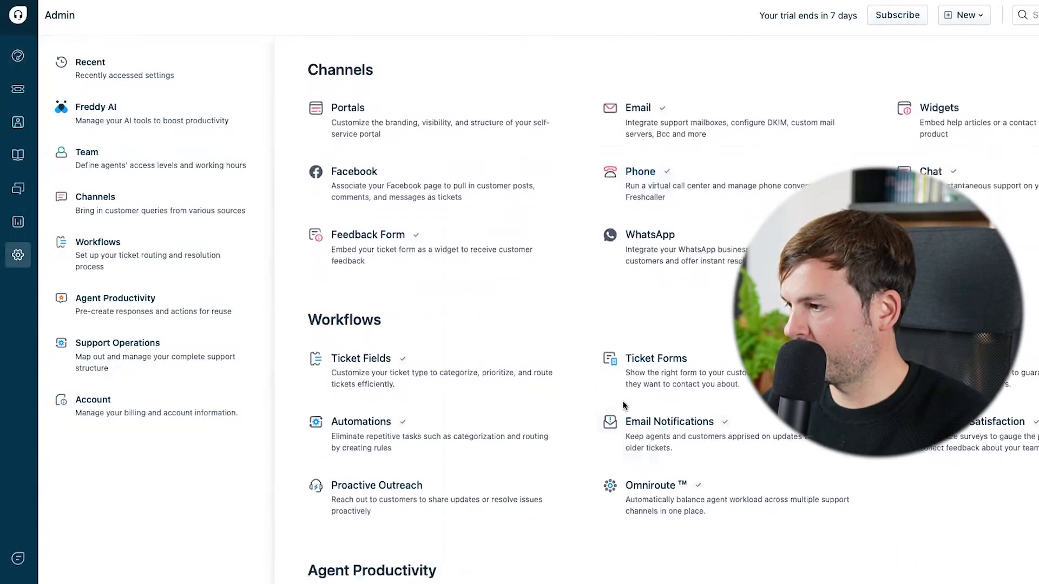
{"action": "left_click", "coordinate": [680, 432]}
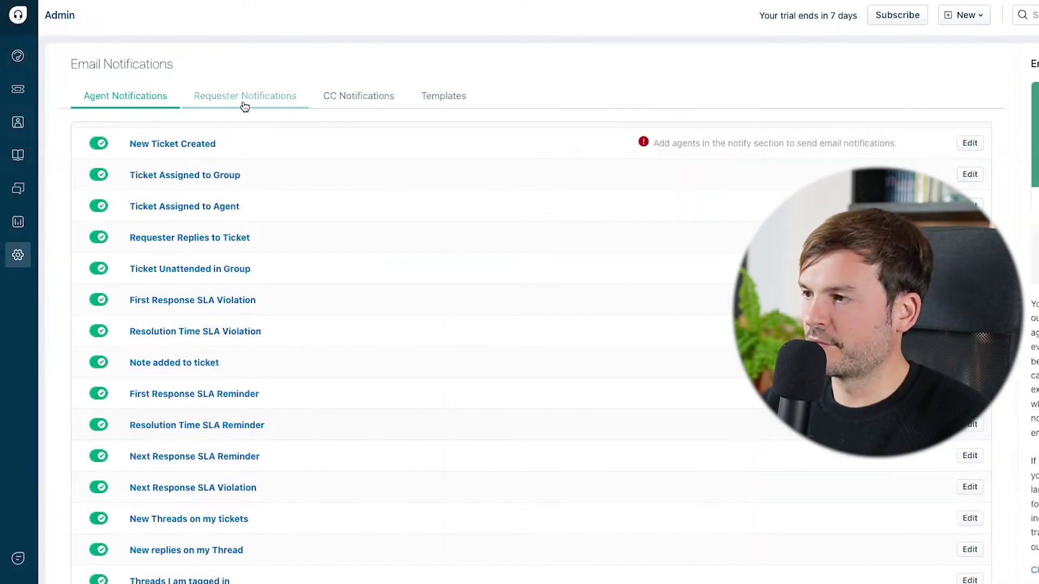
{"action": "left_click", "coordinate": [245, 104]}
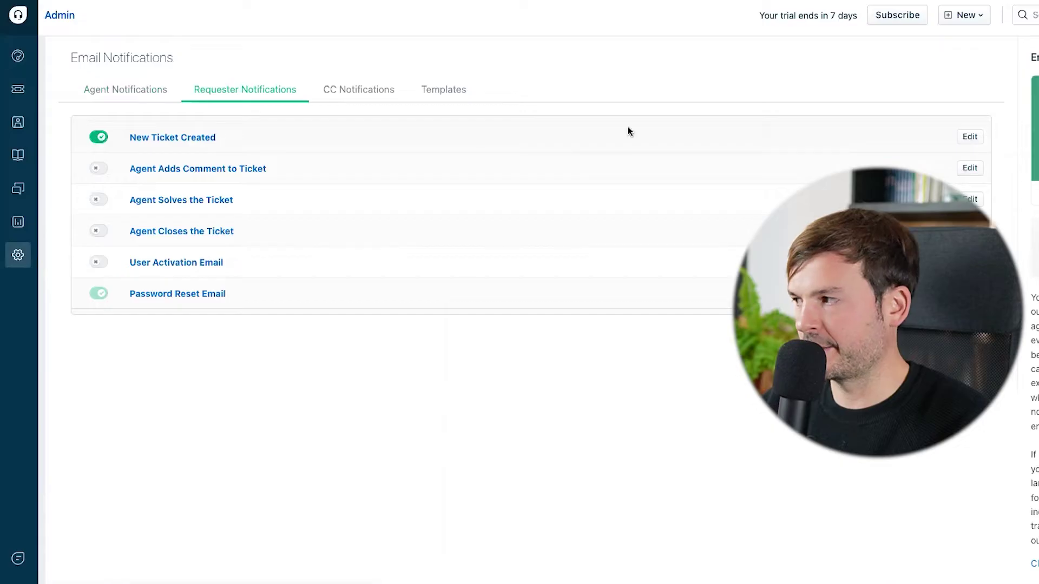
{"action": "left_click", "coordinate": [970, 137]}
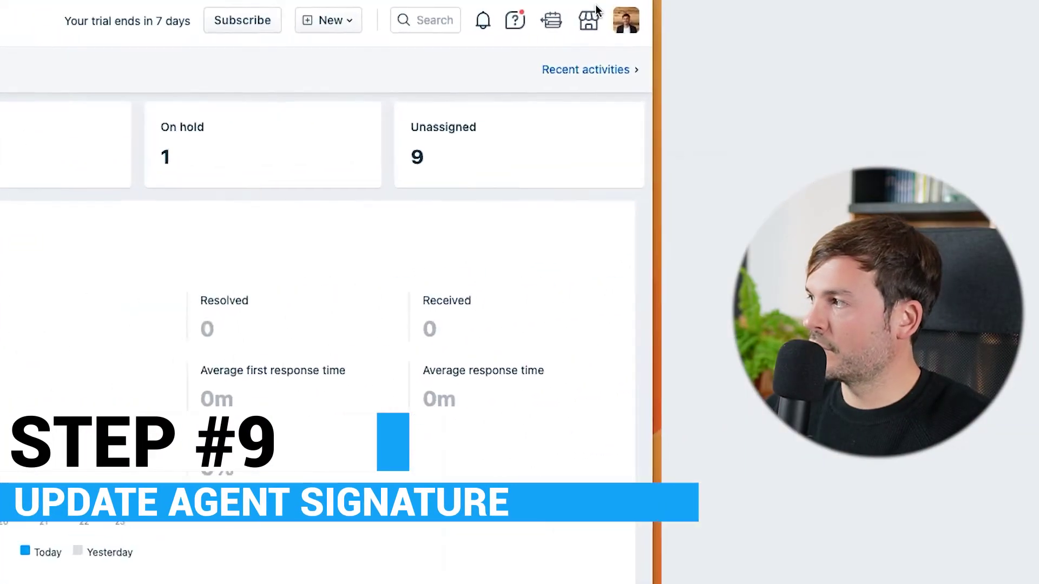
Open the profile settings and start typing the agent signature.
{"action": "left_click", "coordinate": [626, 19]}
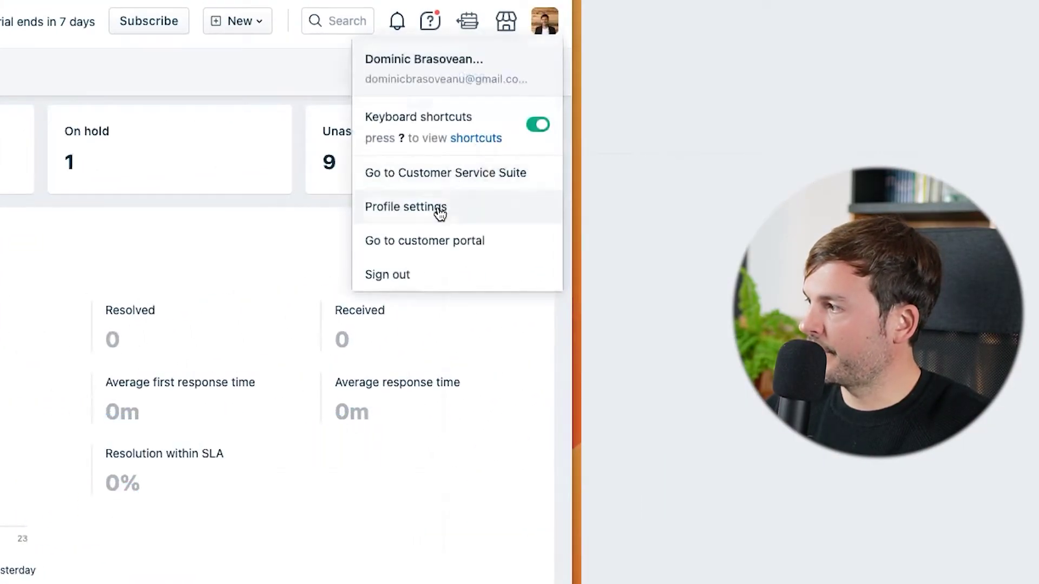
{"action": "left_click", "coordinate": [440, 213]}
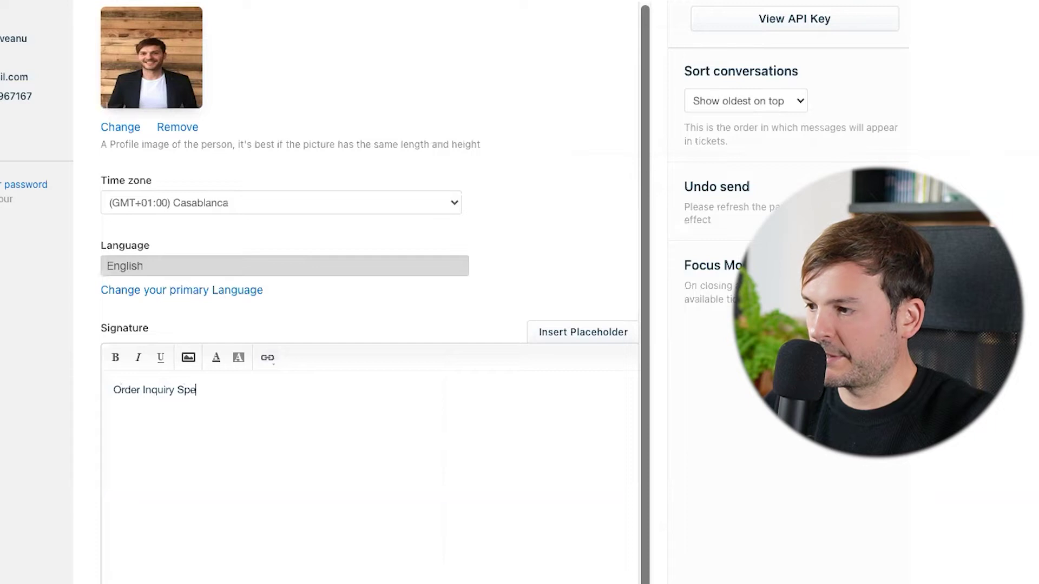
{"action": "type", "text": "k"}
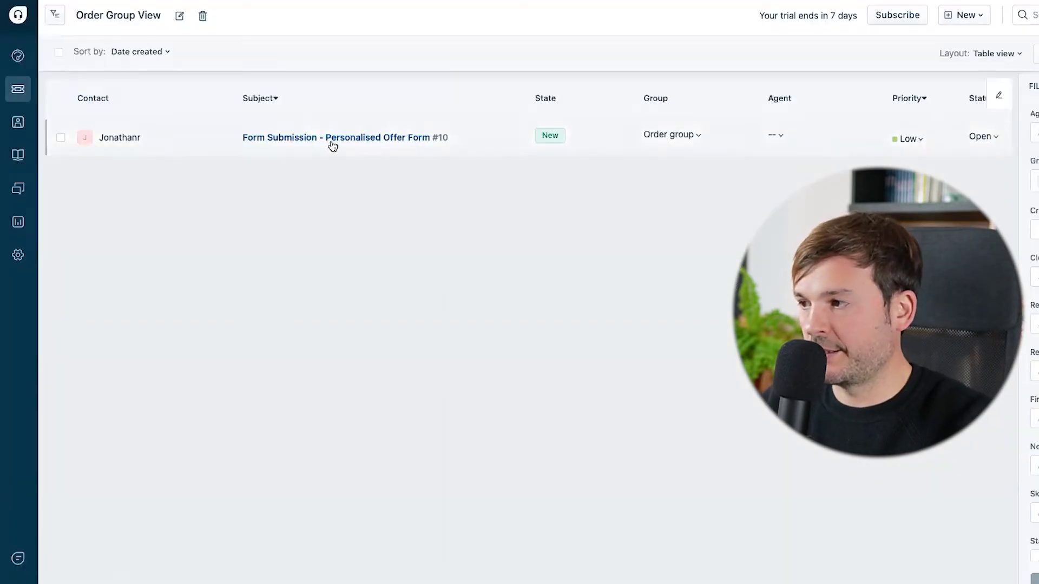
Open the Personalised Offer Form ticket, start a reply and select both signature lines.
{"action": "left_click", "coordinate": [332, 142]}
{"action": "scroll", "coordinate": [330, 142], "scroll_direction": "down", "scroll_amount": 2}
{"action": "left_click", "coordinate": [116, 558]}
{"action": "left_click_drag", "start_coordinate": [144, 373], "coordinate": [50, 346]}
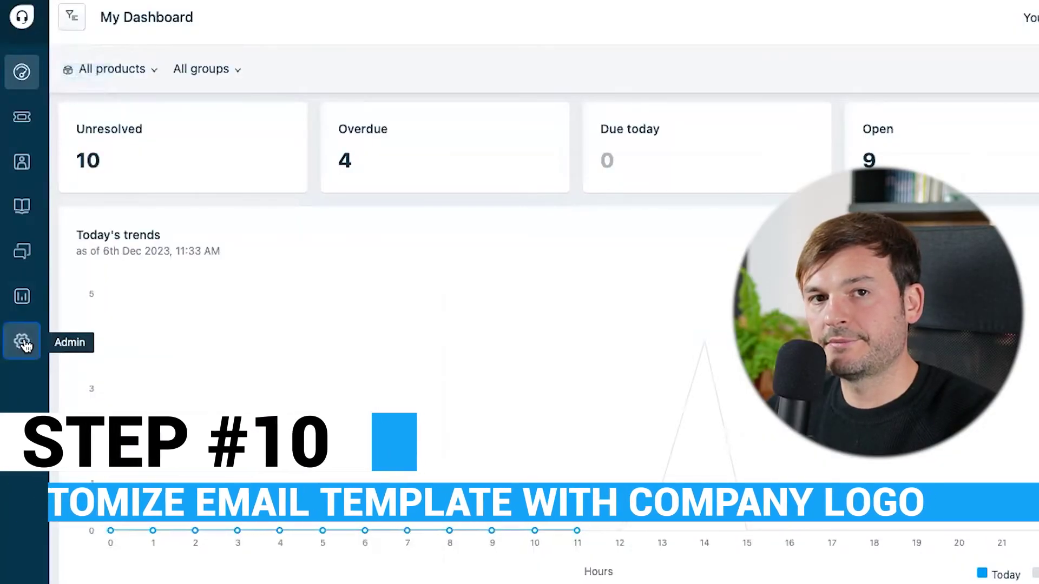
{"action": "left_click", "coordinate": [23, 342]}
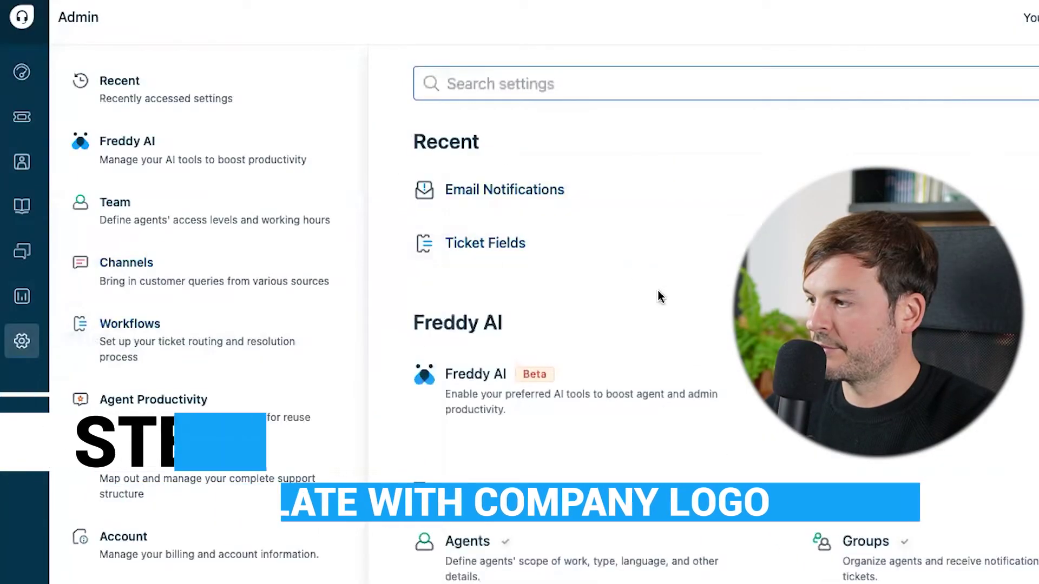
{"action": "scroll", "coordinate": [661, 294], "scroll_direction": "down", "scroll_amount": 12}
{"action": "left_click", "coordinate": [911, 551]}
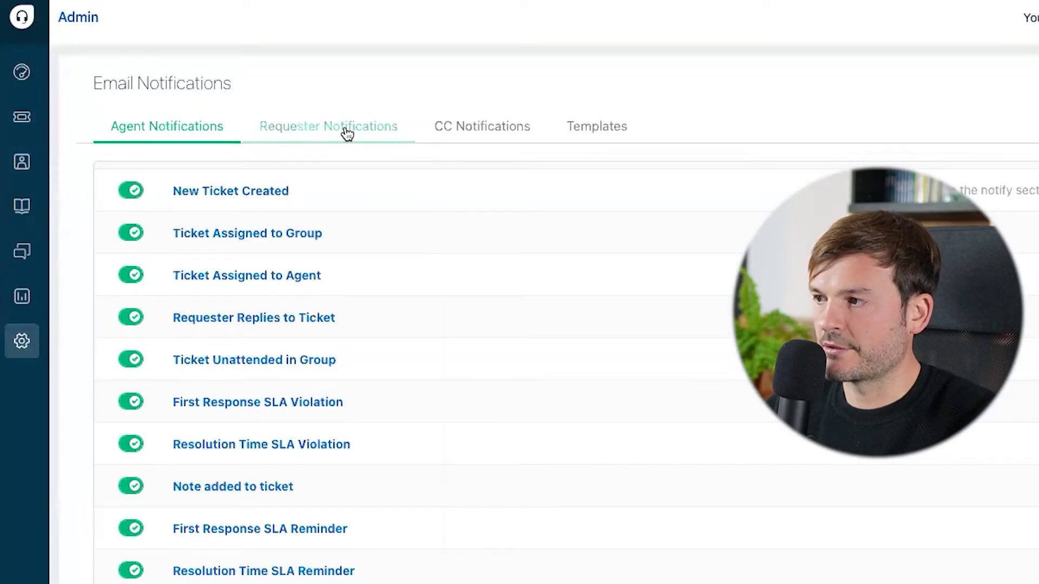
{"action": "left_click", "coordinate": [347, 133]}
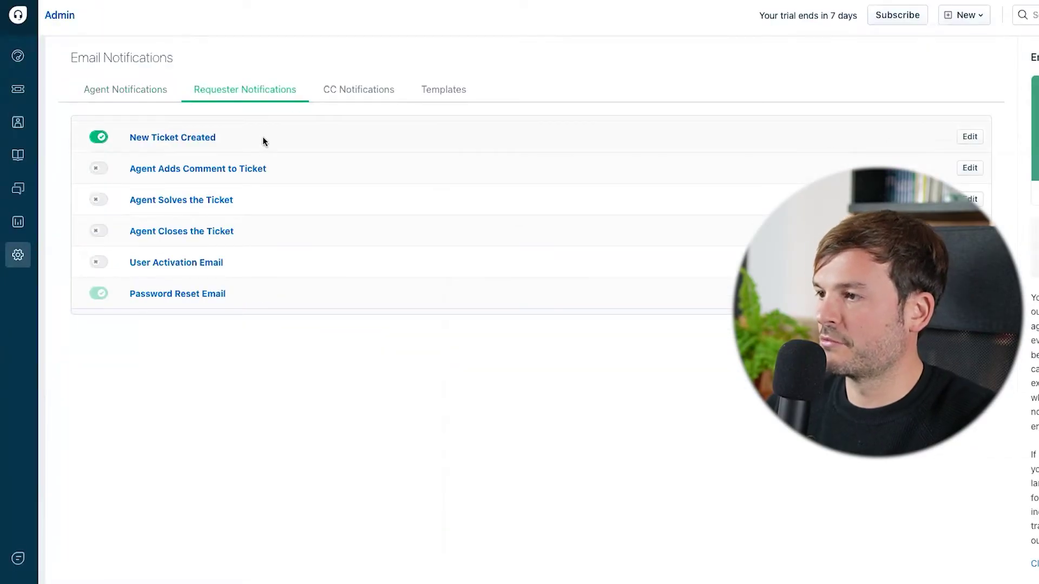
{"action": "left_click", "coordinate": [963, 139]}
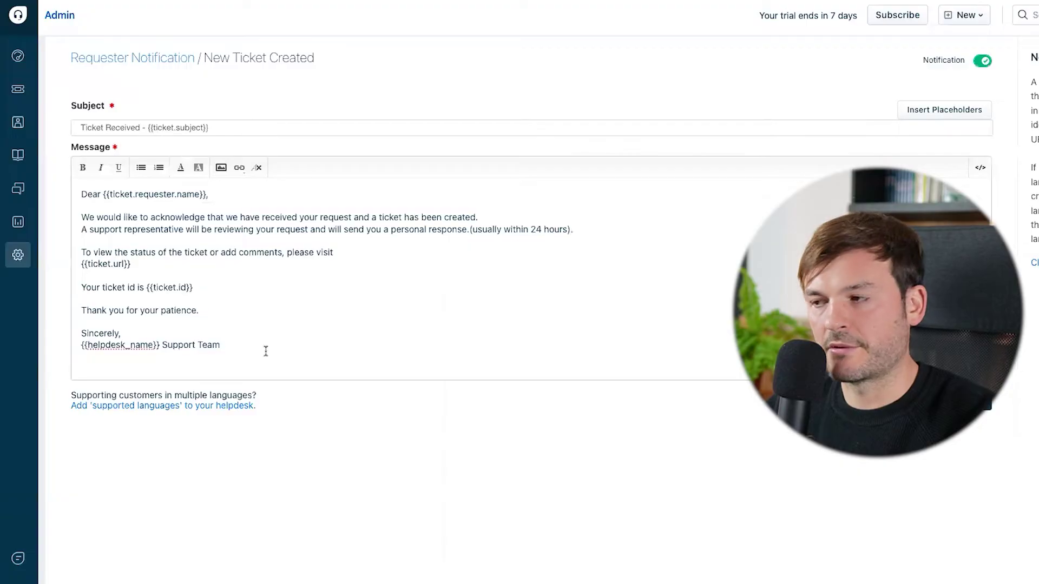
Insert the roca.work-logo---with-blue.png image into the email and save the template.
{"action": "left_click", "coordinate": [221, 167]}
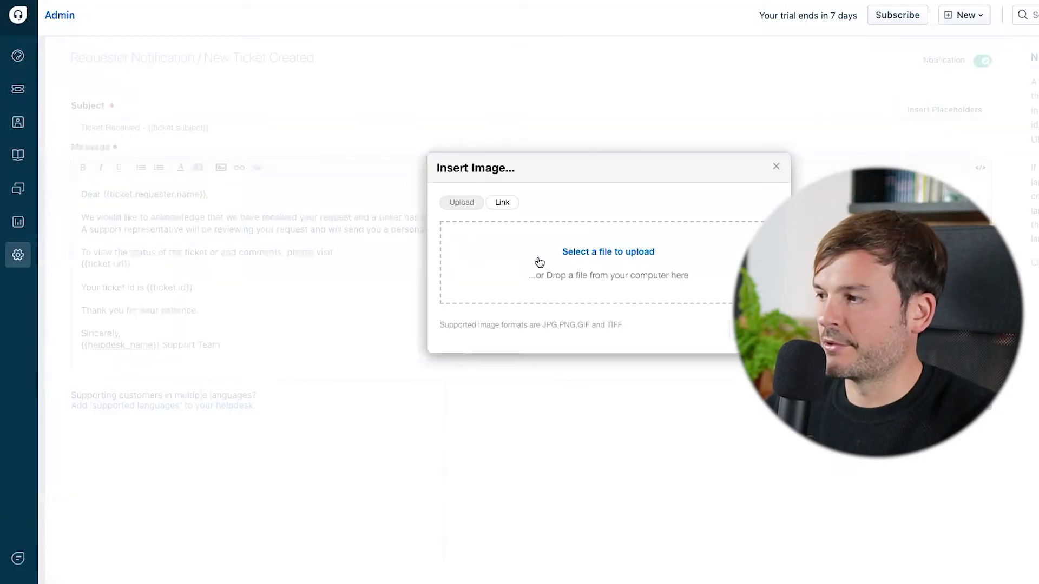
{"action": "left_click", "coordinate": [594, 253]}
{"action": "left_click", "coordinate": [249, 126]}
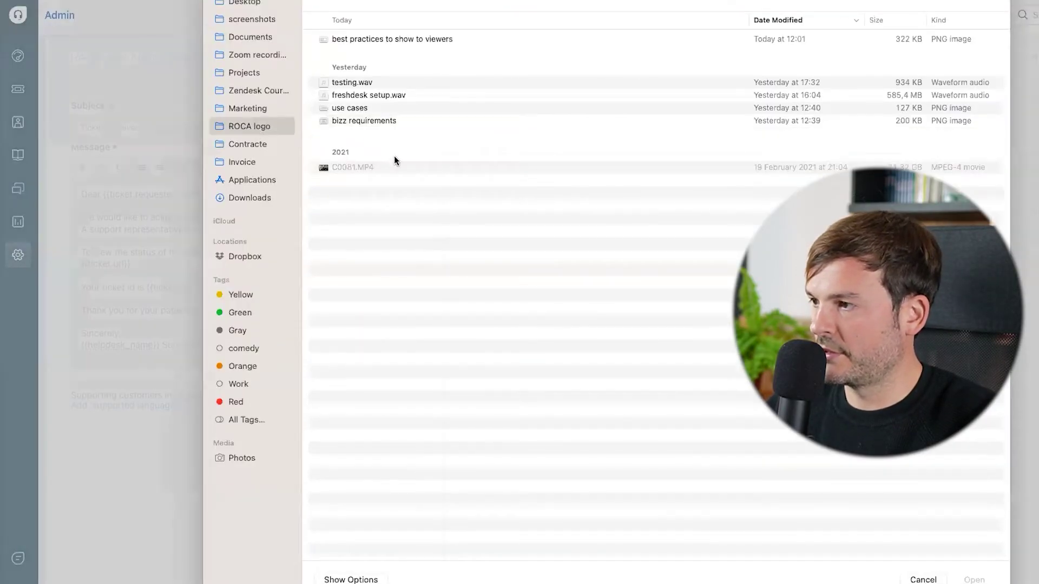
{"action": "double_click", "coordinate": [414, 253]}
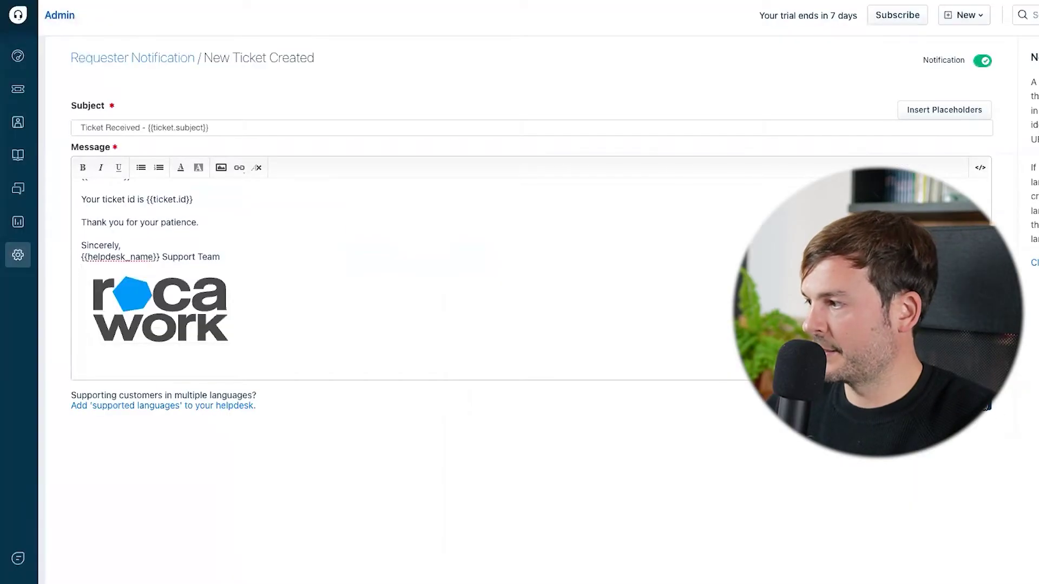
{"action": "left_click", "coordinate": [971, 400]}
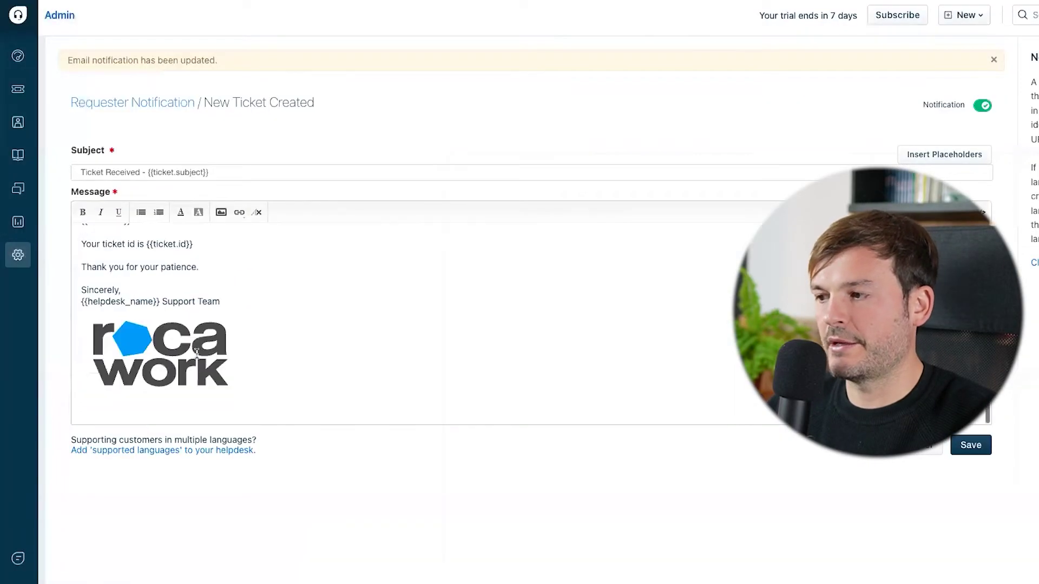
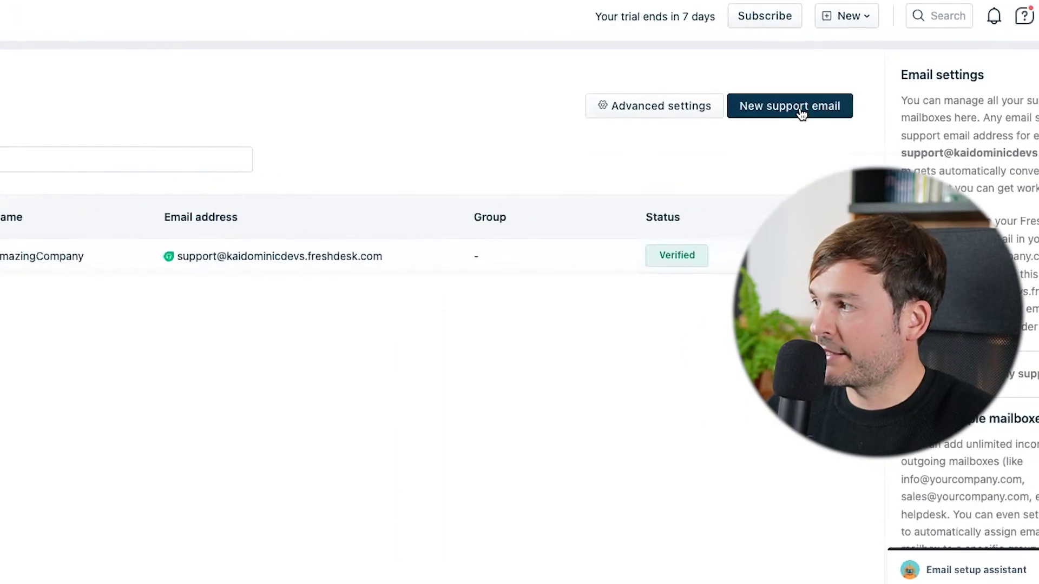
Enter 'Support Roca.work' as the mailbox name and the company's info address as the support email.
{"action": "left_click", "coordinate": [97, 105]}
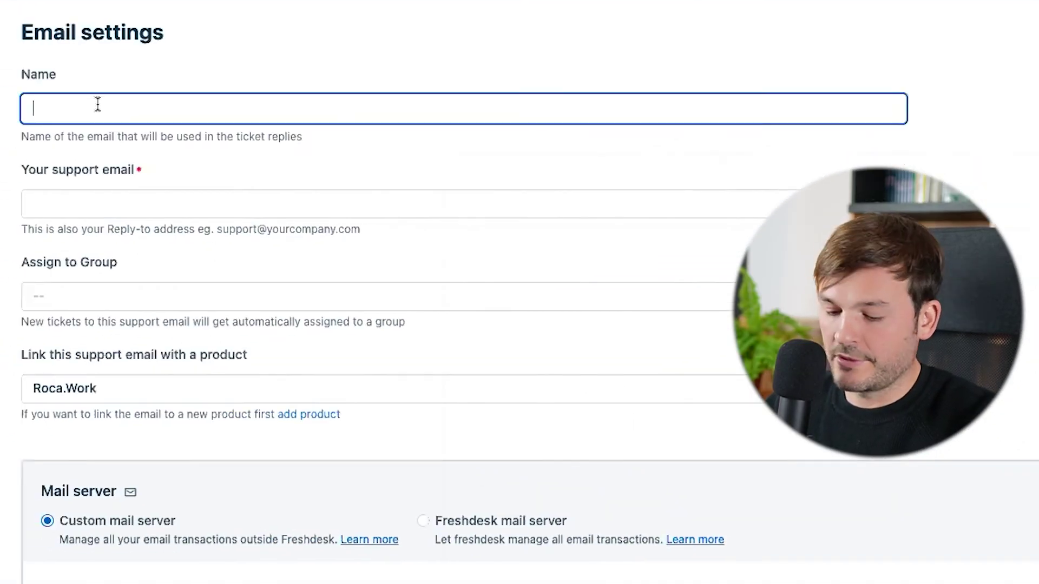
{"action": "type", "text": "Support Roca.work"}
{"action": "left_click", "coordinate": [115, 194]}
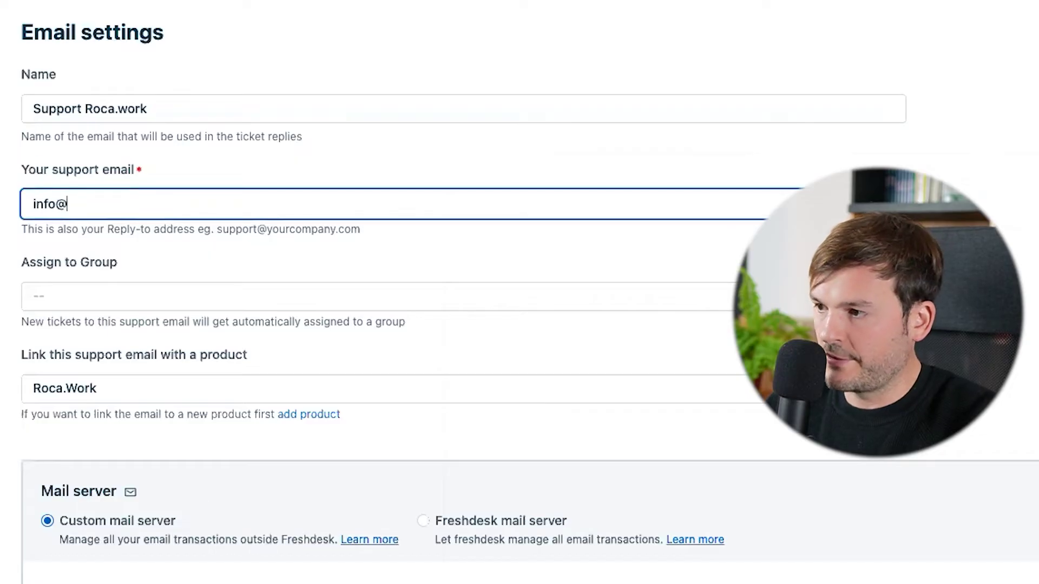
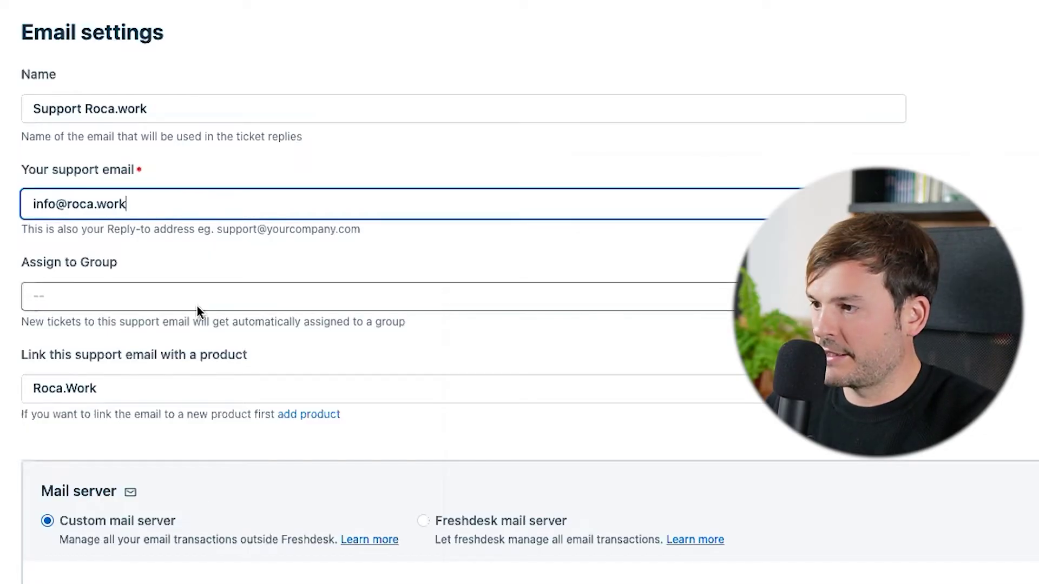
Choose Gmail as the mail system and leave the page for Google sign-in.
{"action": "scroll", "coordinate": [244, 325], "scroll_direction": "down", "scroll_amount": 3}
{"action": "scroll", "coordinate": [232, 341], "scroll_direction": "down", "scroll_amount": 3}
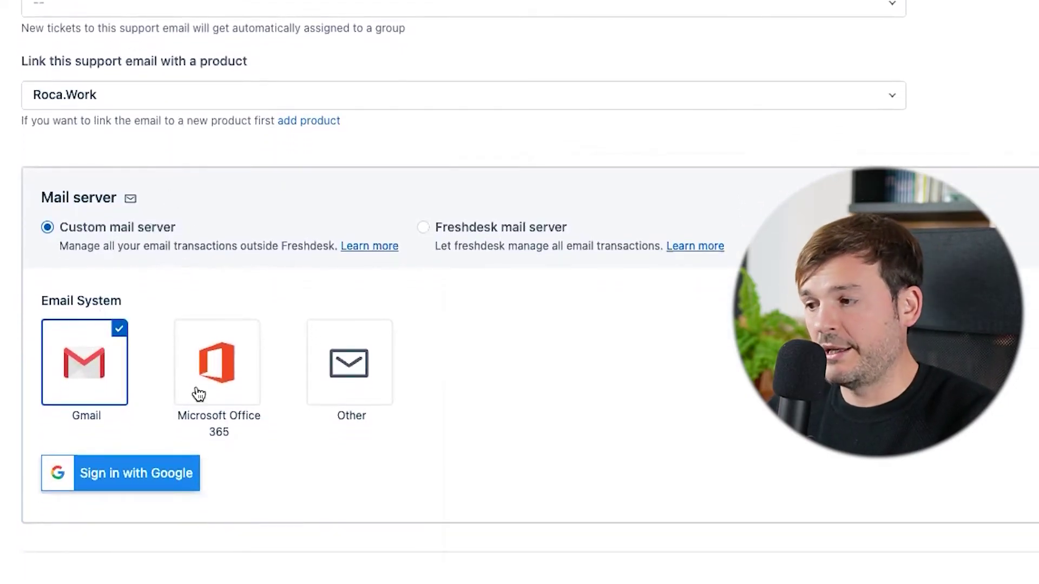
{"action": "left_click", "coordinate": [145, 479]}
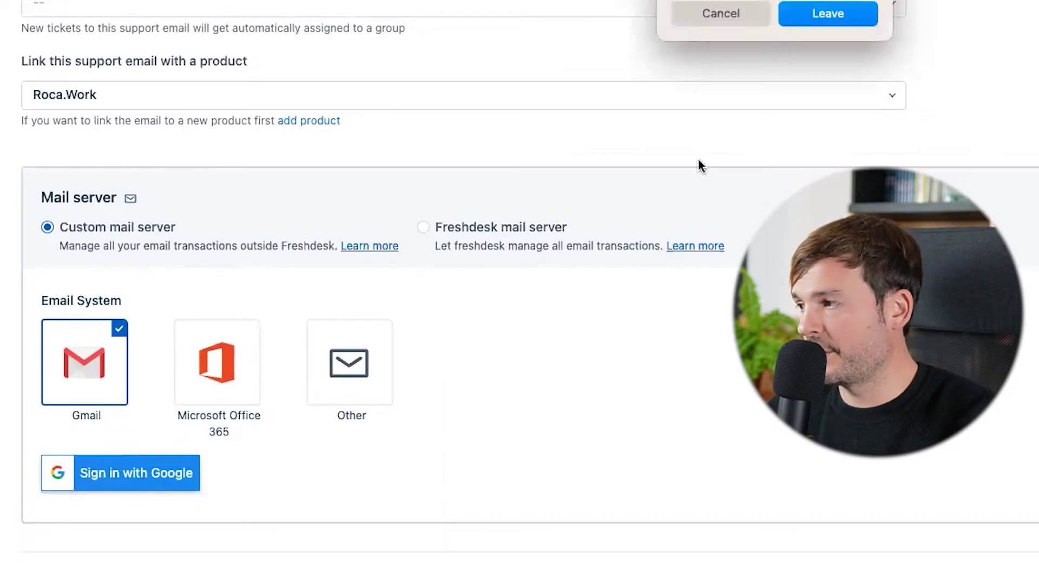
{"action": "left_click", "coordinate": [828, 14]}
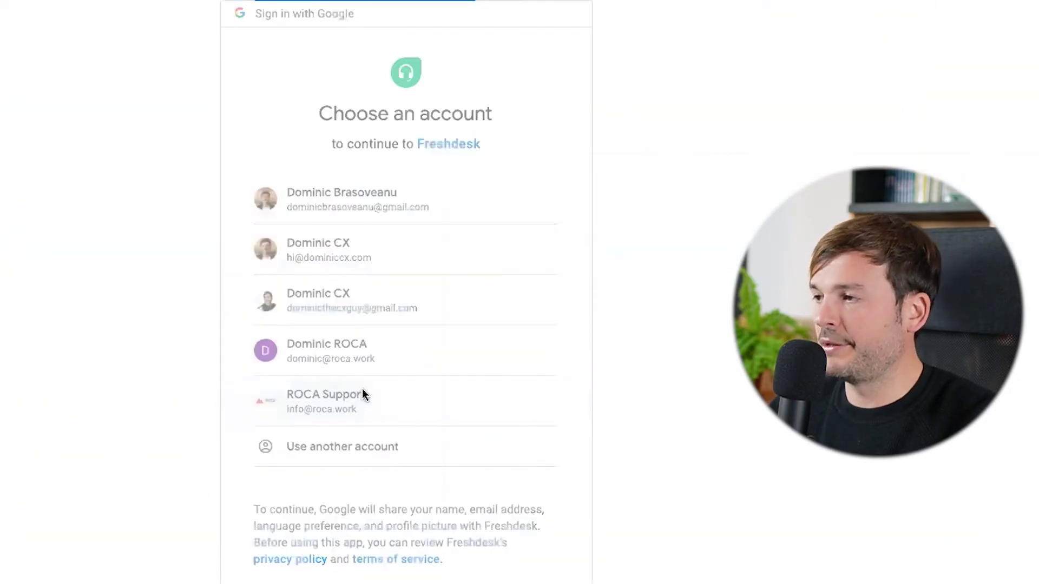
Select the ROCA Support Google account, allow Freshdesk access, and go to Admin settings.
{"action": "left_click", "coordinate": [362, 393]}
{"action": "left_click", "coordinate": [483, 505]}
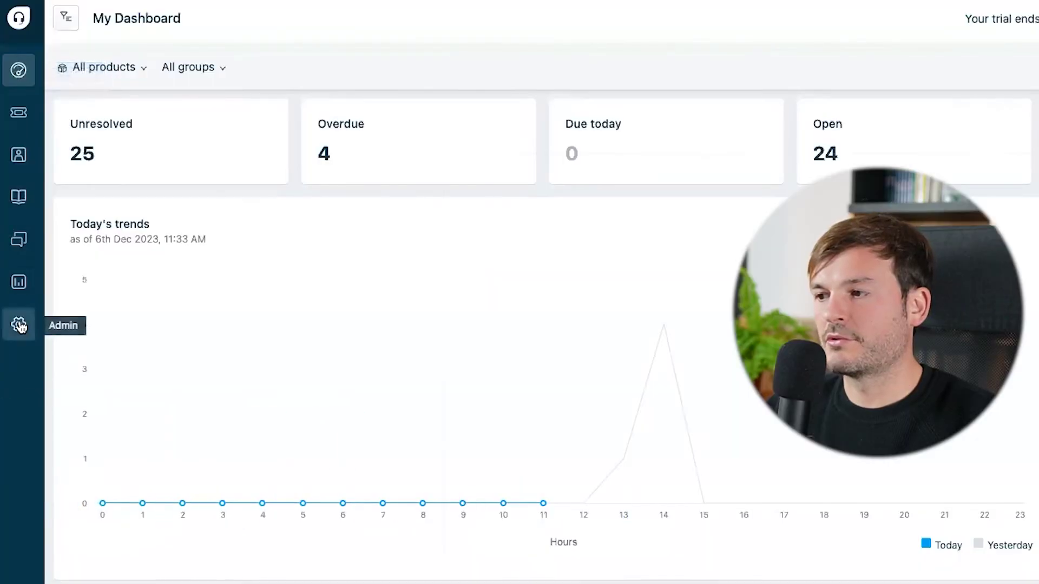
{"action": "left_click", "coordinate": [18, 325]}
Add an SLA policy named General SLA Policy with the condition Product is Roca.Work.
{"action": "type", "text": "sla"}
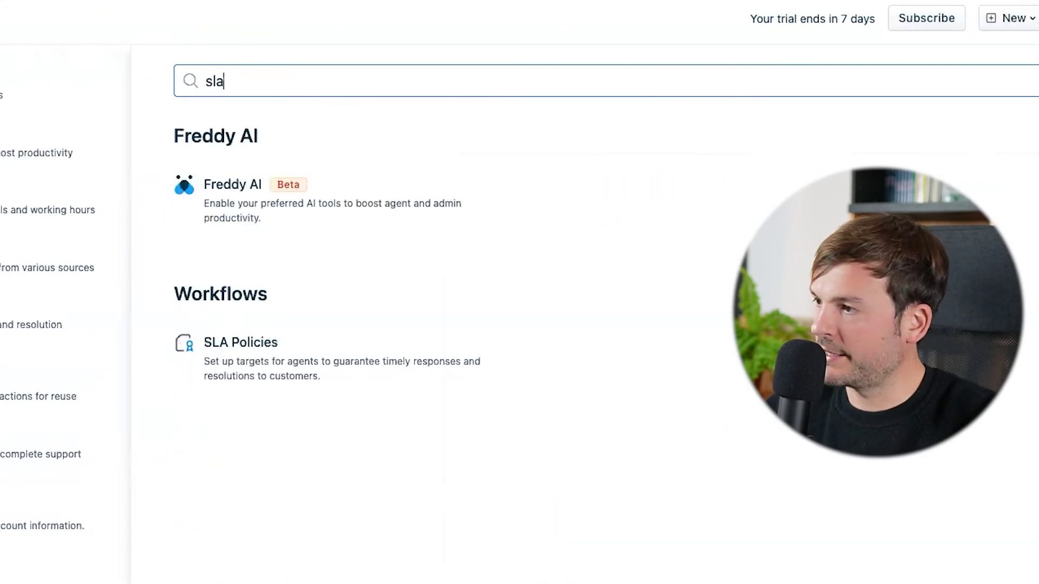
{"action": "left_click", "coordinate": [241, 342]}
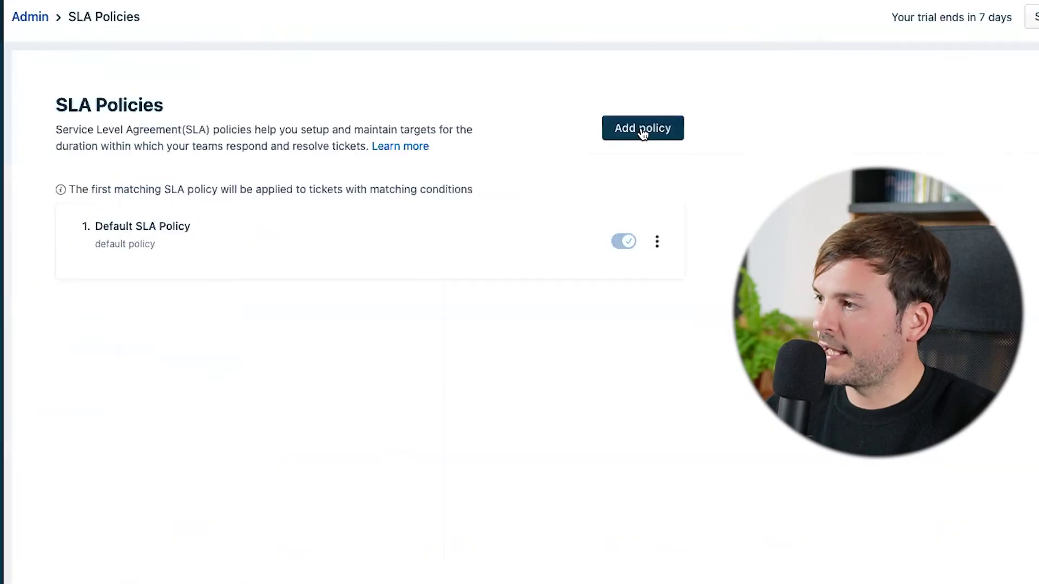
{"action": "left_click", "coordinate": [643, 134]}
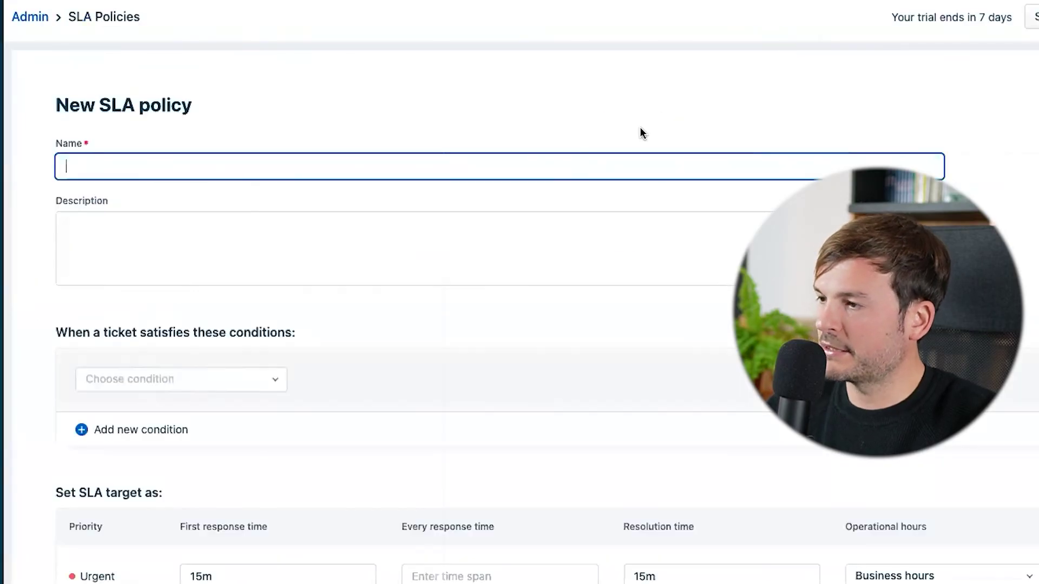
{"action": "type", "text": "General SLA Policy"}
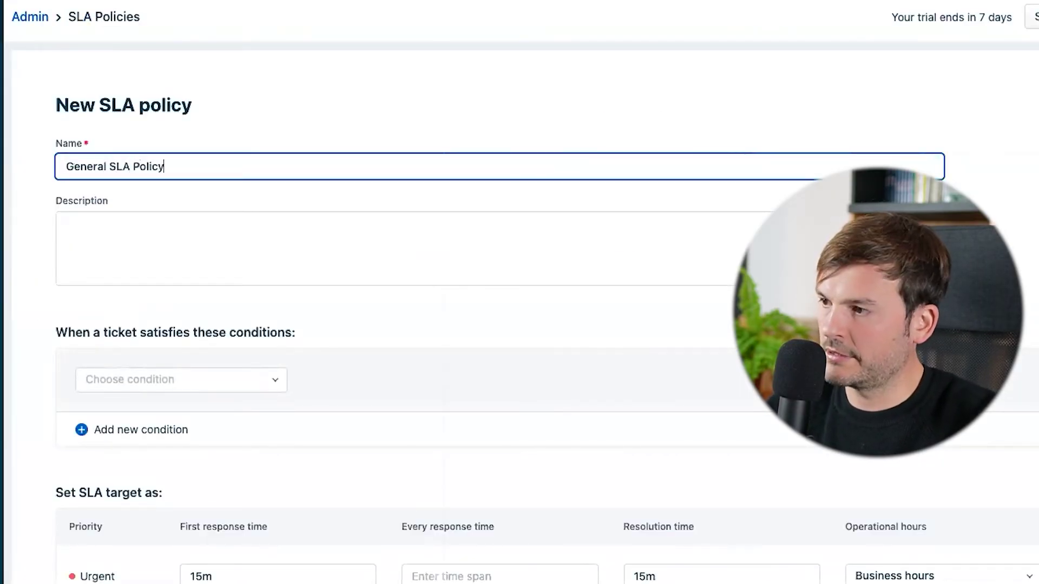
{"action": "left_click", "coordinate": [179, 380]}
{"action": "scroll", "coordinate": [174, 440], "scroll_direction": "down", "scroll_amount": 1}
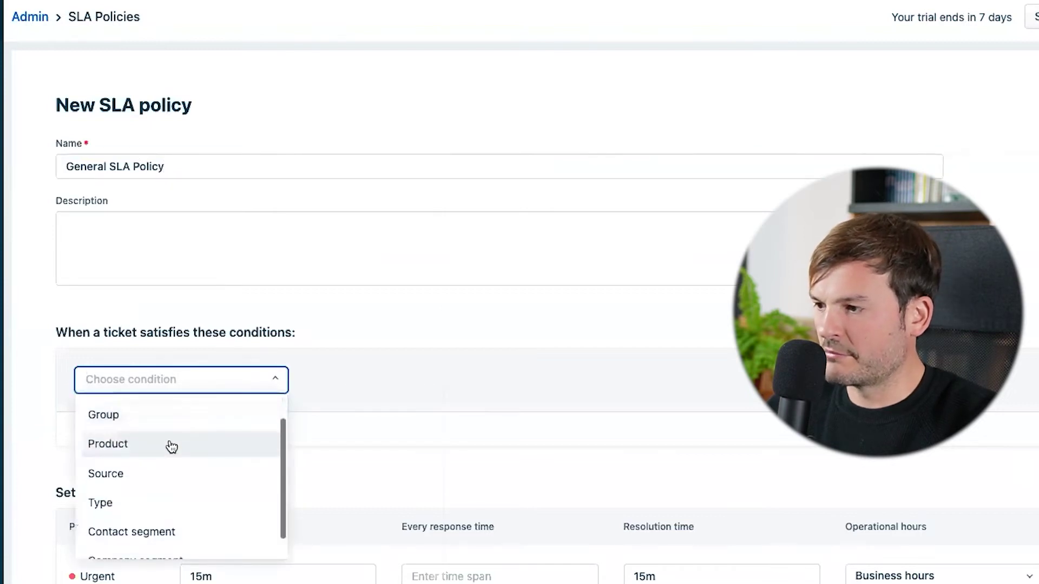
{"action": "left_click", "coordinate": [167, 444]}
{"action": "left_click", "coordinate": [362, 407]}
{"action": "left_click", "coordinate": [177, 457]}
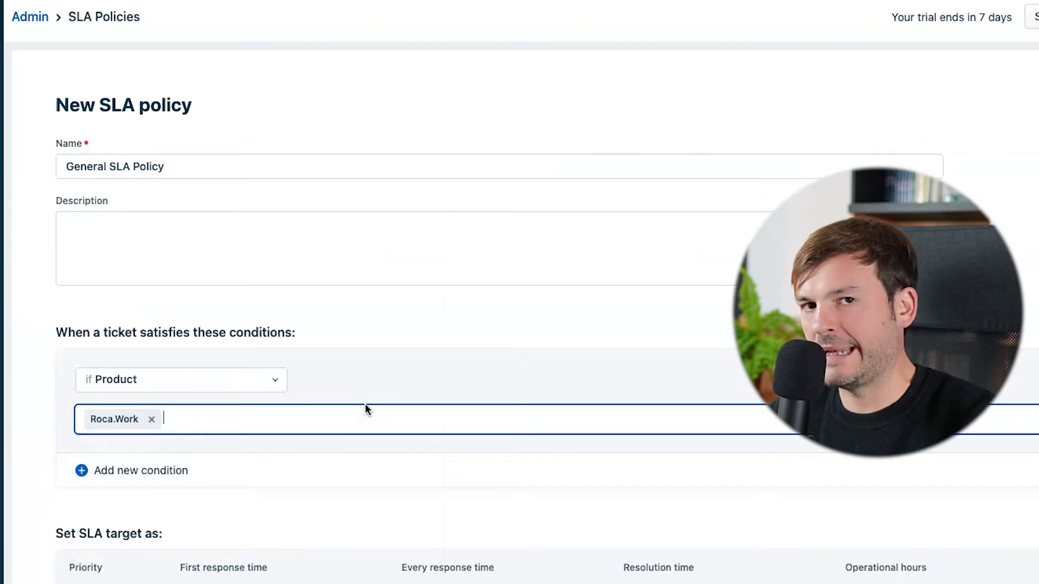
Set Urgent targets to 1h first response and 2h resolution, dropping the 15 minutes.
{"action": "scroll", "coordinate": [378, 395], "scroll_direction": "down", "scroll_amount": 8}
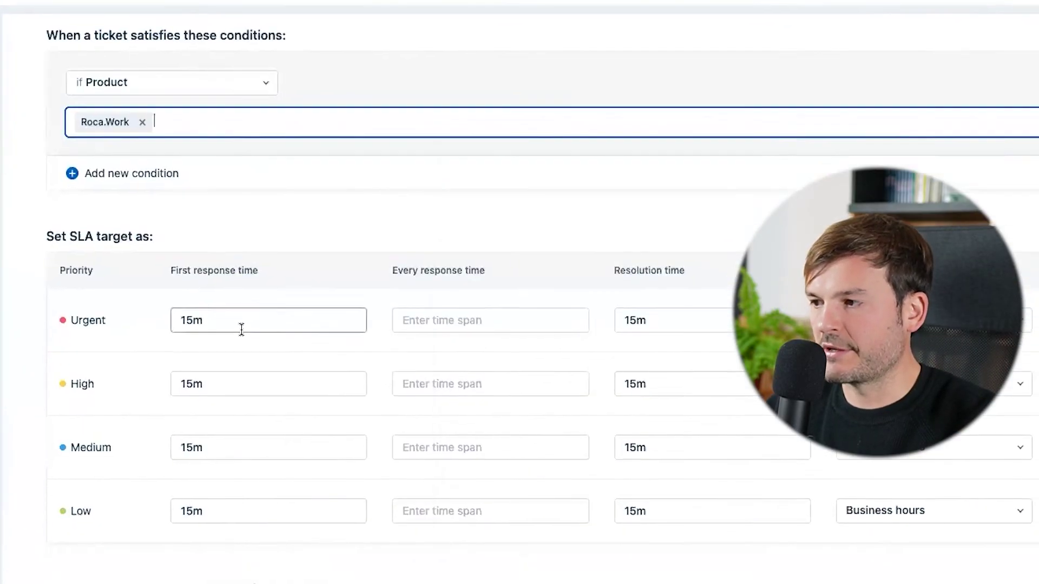
{"action": "left_click", "coordinate": [172, 216]}
{"action": "left_click", "coordinate": [238, 221]}
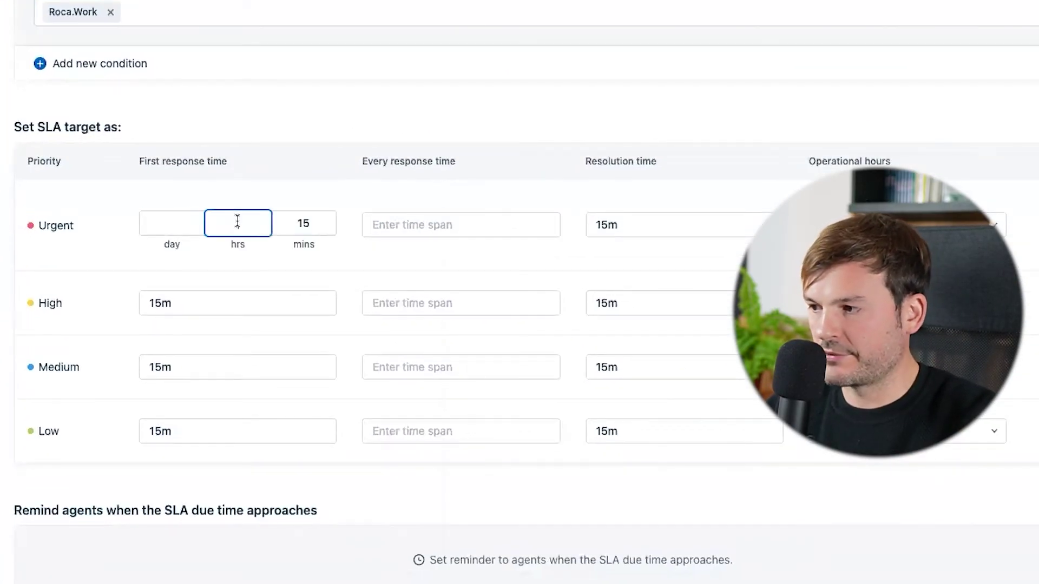
{"action": "double_click", "coordinate": [302, 223]}
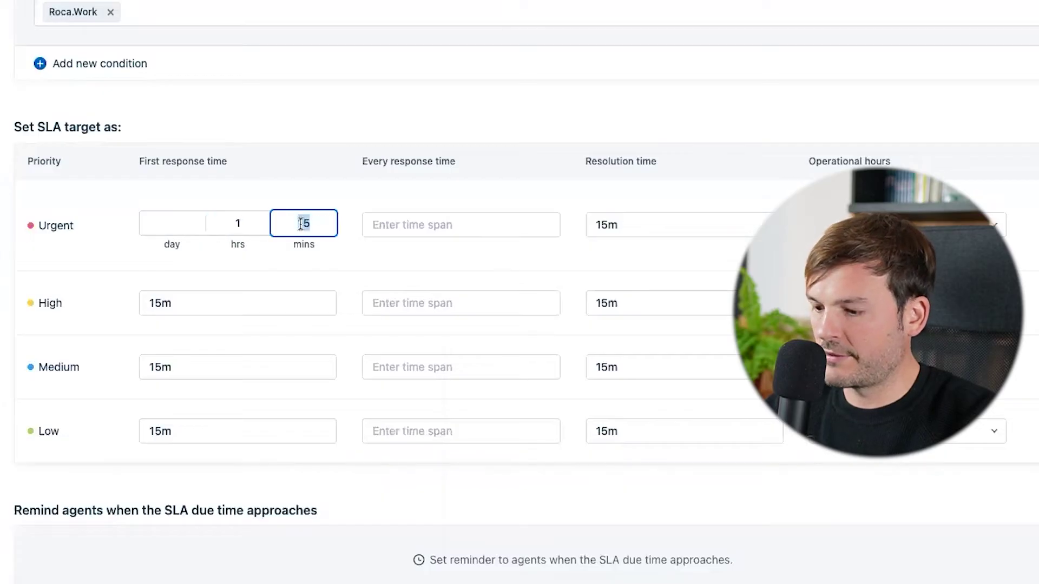
{"action": "left_click", "coordinate": [632, 225]}
{"action": "left_click", "coordinate": [682, 226]}
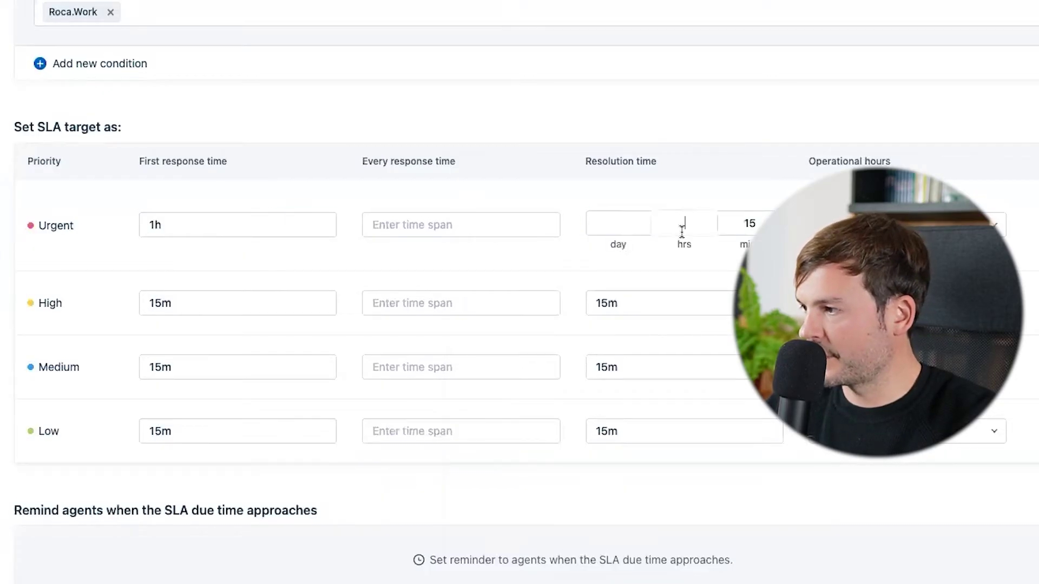
{"action": "double_click", "coordinate": [745, 227]}
{"action": "key", "text": "BackSpace"}
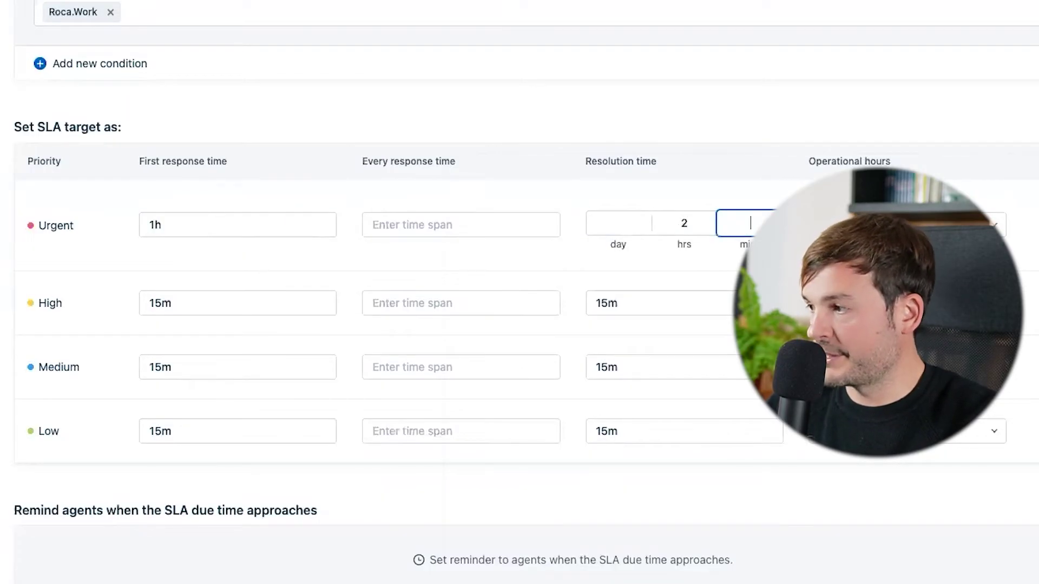
Set High targets to 2h first response and 3h resolution.
{"action": "left_click", "coordinate": [178, 301]}
{"action": "left_click", "coordinate": [240, 289]}
{"action": "type", "text": "2"}
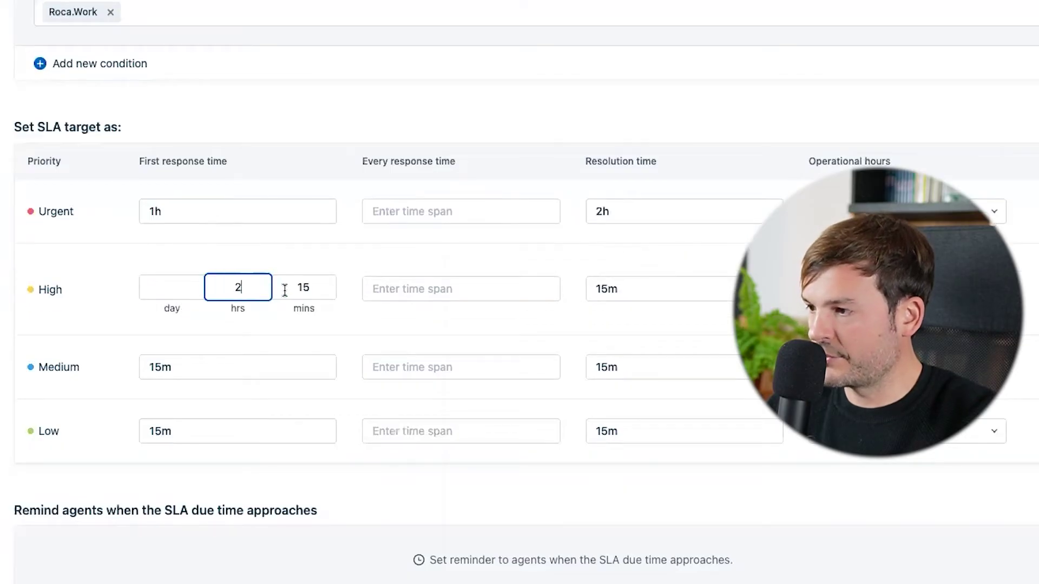
{"action": "double_click", "coordinate": [314, 289]}
{"action": "key", "text": "BackSpace"}
{"action": "left_click", "coordinate": [601, 292]}
{"action": "left_click", "coordinate": [683, 287]}
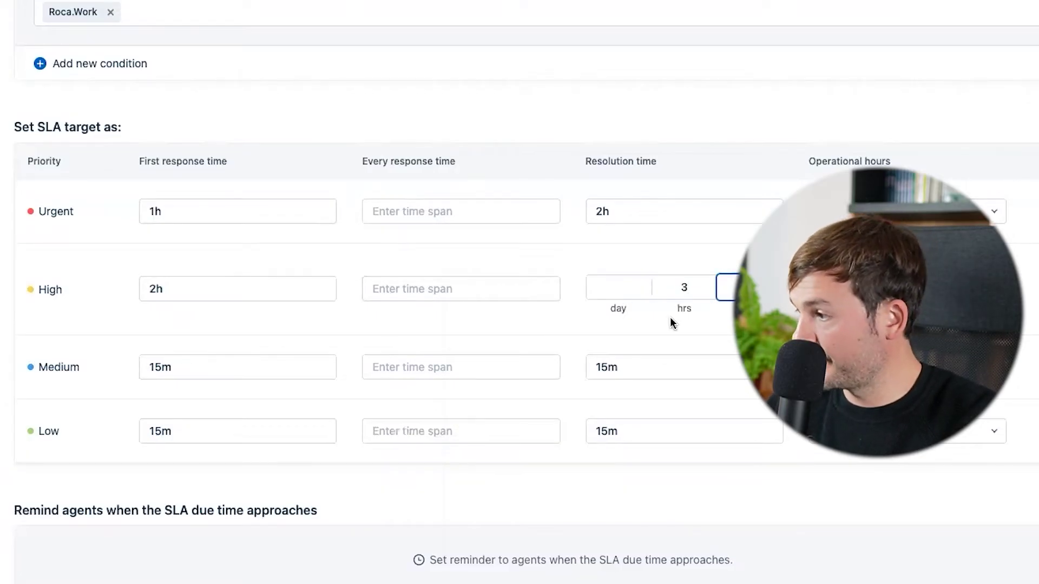
Set Medium first response to 4h and resolution to 8h.
{"action": "left_click", "coordinate": [151, 365]}
{"action": "left_click", "coordinate": [232, 353]}
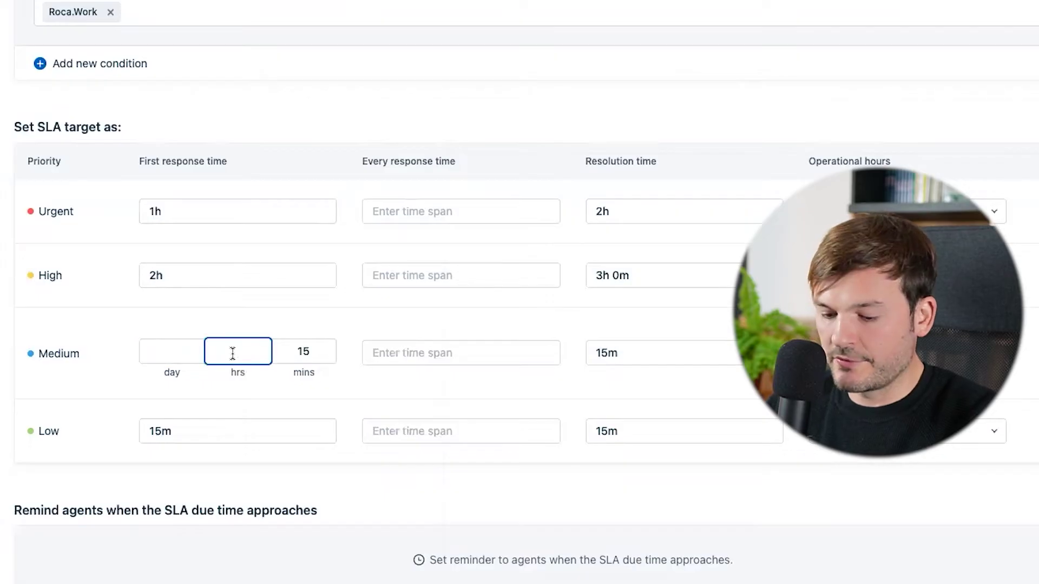
{"action": "double_click", "coordinate": [278, 355]}
{"action": "key", "text": "BackSpace"}
{"action": "left_click", "coordinate": [693, 354]}
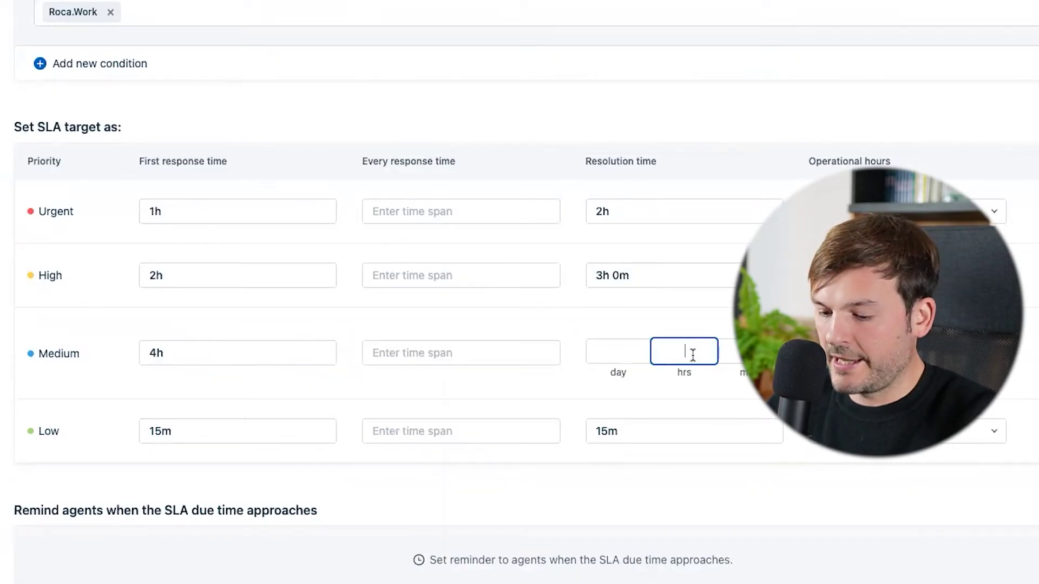
Set Low targets to 8h first response and 12h resolution, clearing the 15 minutes.
{"action": "left_click", "coordinate": [169, 426]}
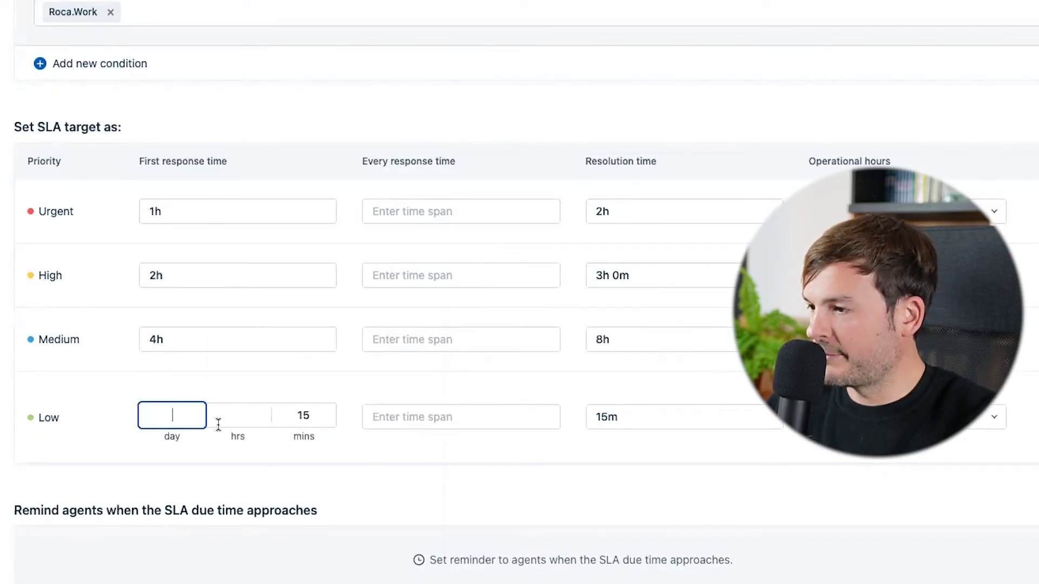
{"action": "double_click", "coordinate": [303, 416]}
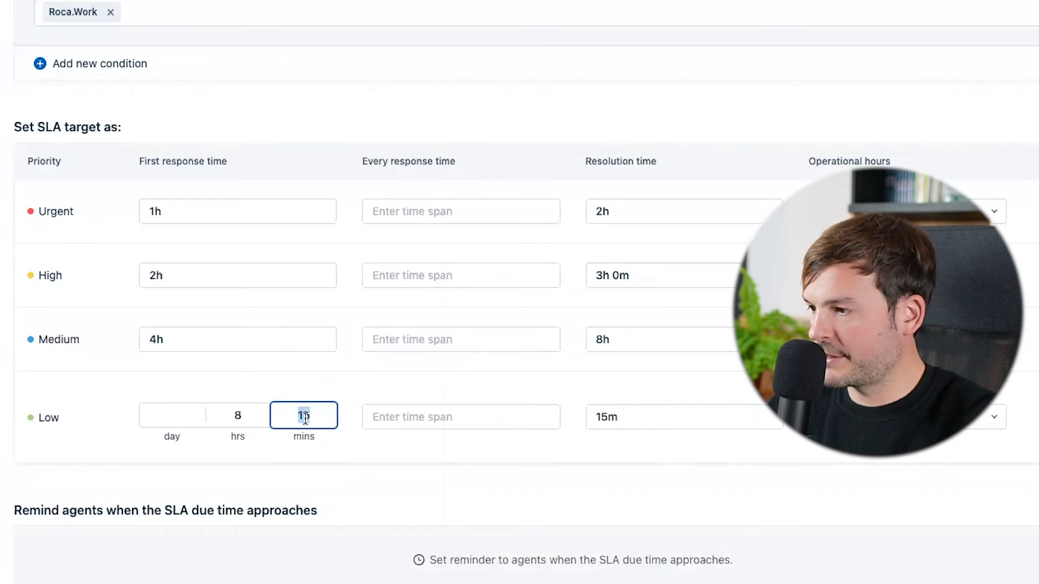
{"action": "key", "text": "BackSpace"}
{"action": "left_click", "coordinate": [675, 416]}
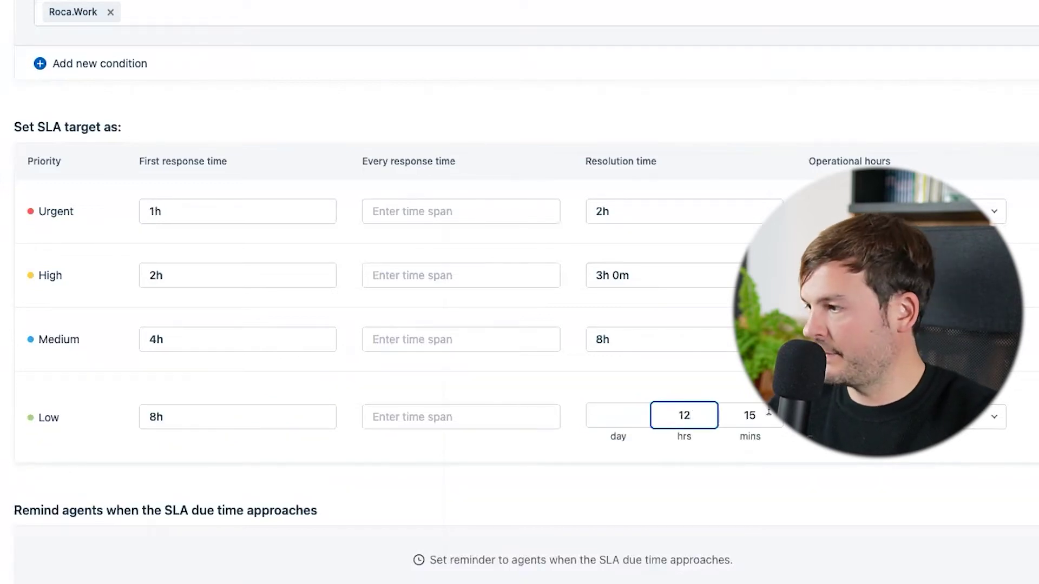
{"action": "double_click", "coordinate": [750, 416]}
{"action": "key", "text": "BackSpace"}
{"action": "left_click", "coordinate": [677, 452]}
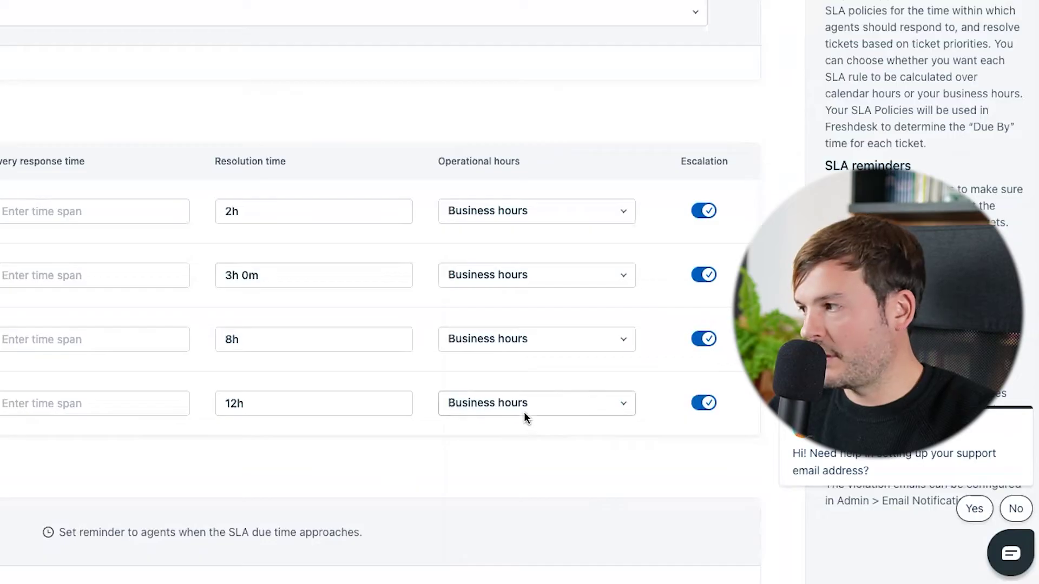
Scroll to Remind agents, showing a 30-minute first response reminder to the assigned agent.
{"action": "scroll", "coordinate": [621, 373], "scroll_direction": "down", "scroll_amount": 2}
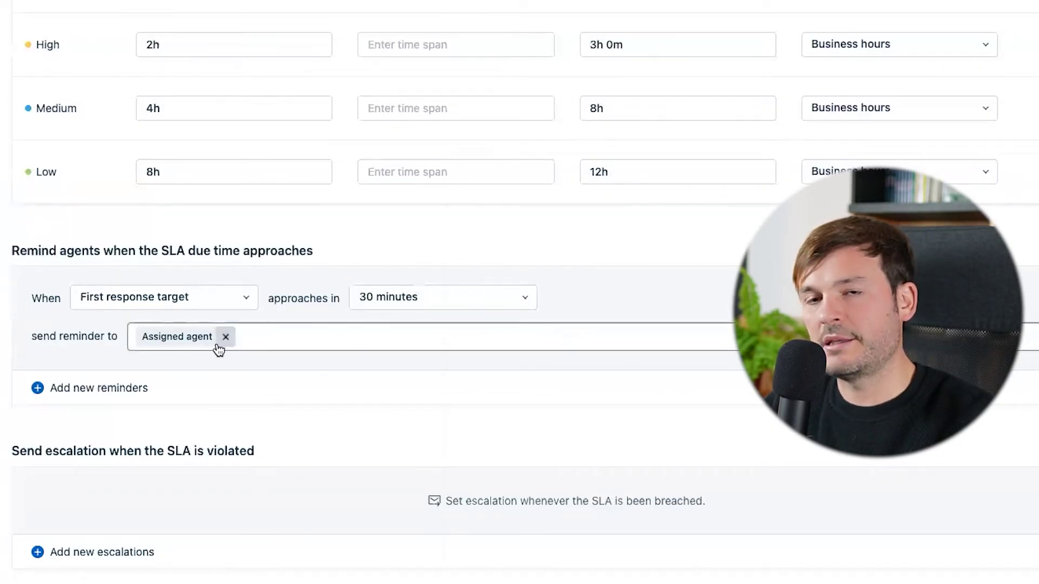
{"action": "scroll", "coordinate": [219, 349], "scroll_direction": "down", "scroll_amount": 1}
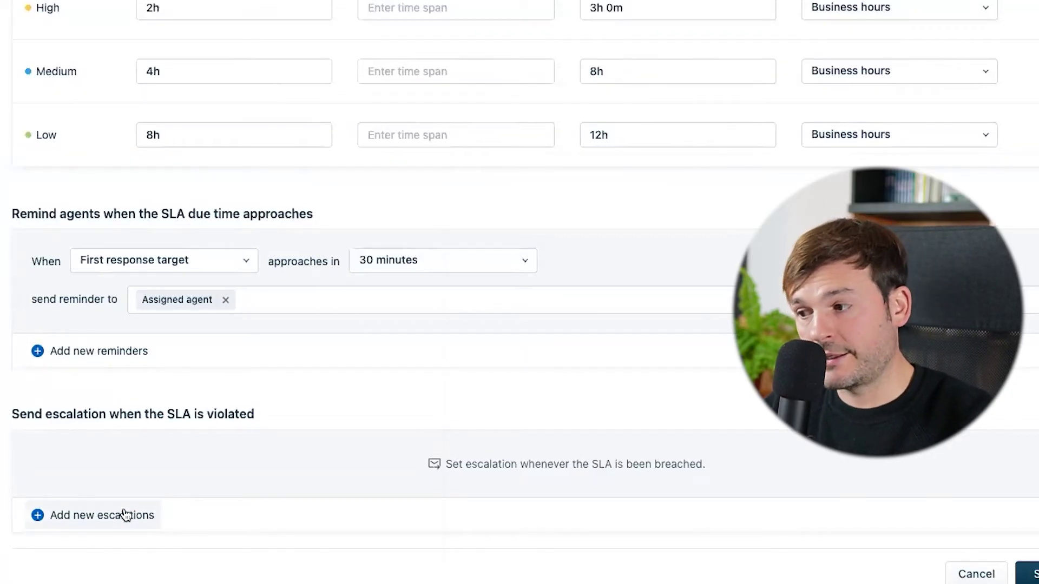
Add an escalation on the resolution target with a second agent as recipient.
{"action": "left_click", "coordinate": [125, 515]}
{"action": "left_click", "coordinate": [225, 432]}
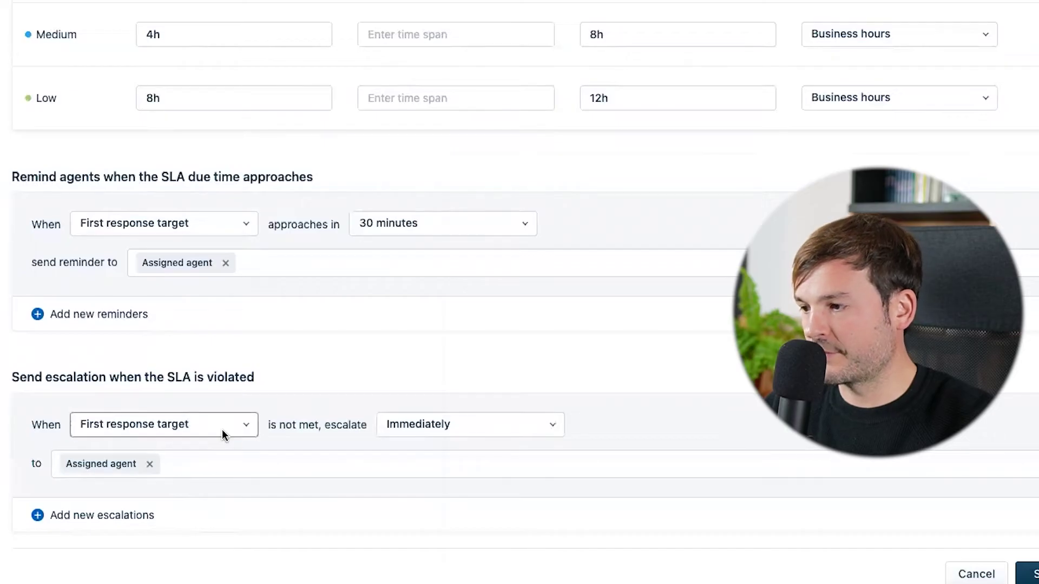
{"action": "left_click", "coordinate": [179, 499]}
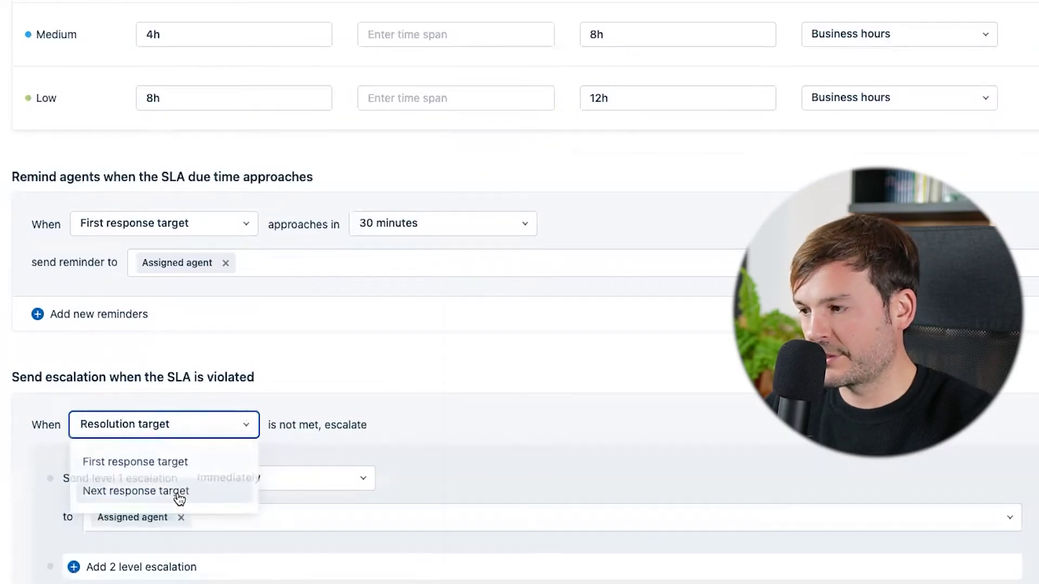
{"action": "scroll", "coordinate": [260, 356], "scroll_direction": "down", "scroll_amount": 2}
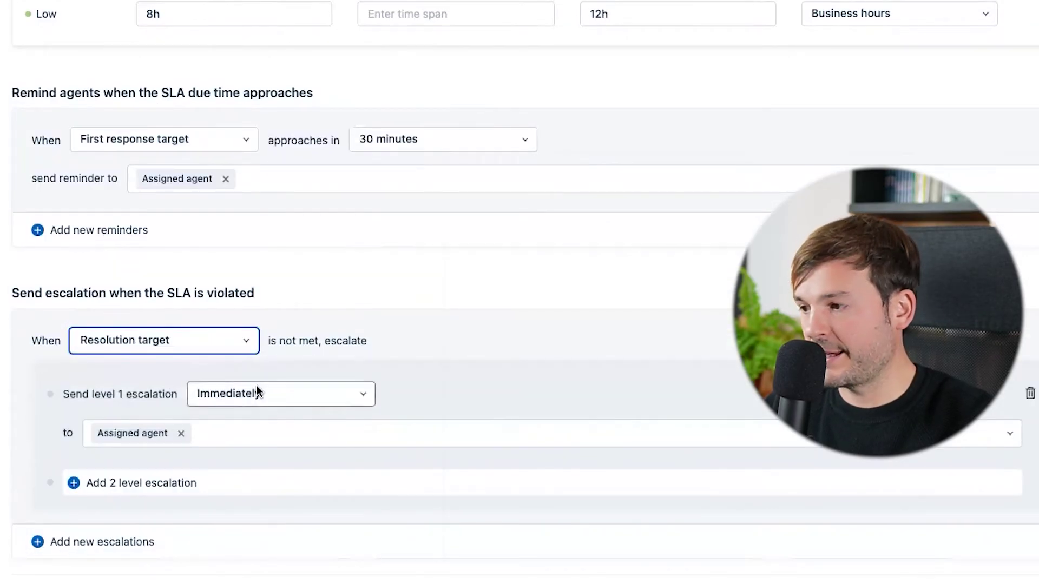
{"action": "left_click", "coordinate": [198, 433]}
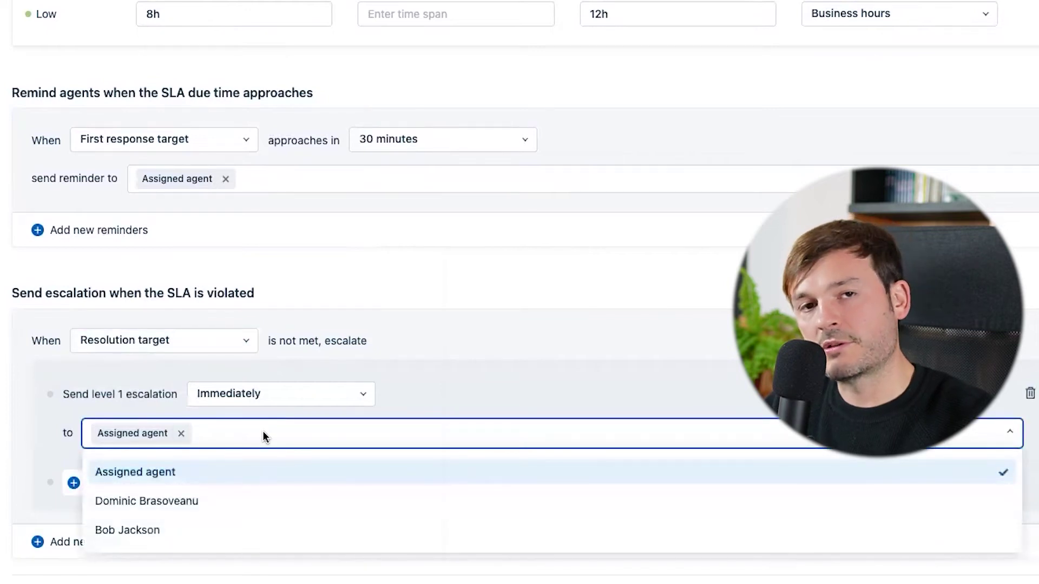
{"action": "left_click", "coordinate": [193, 502]}
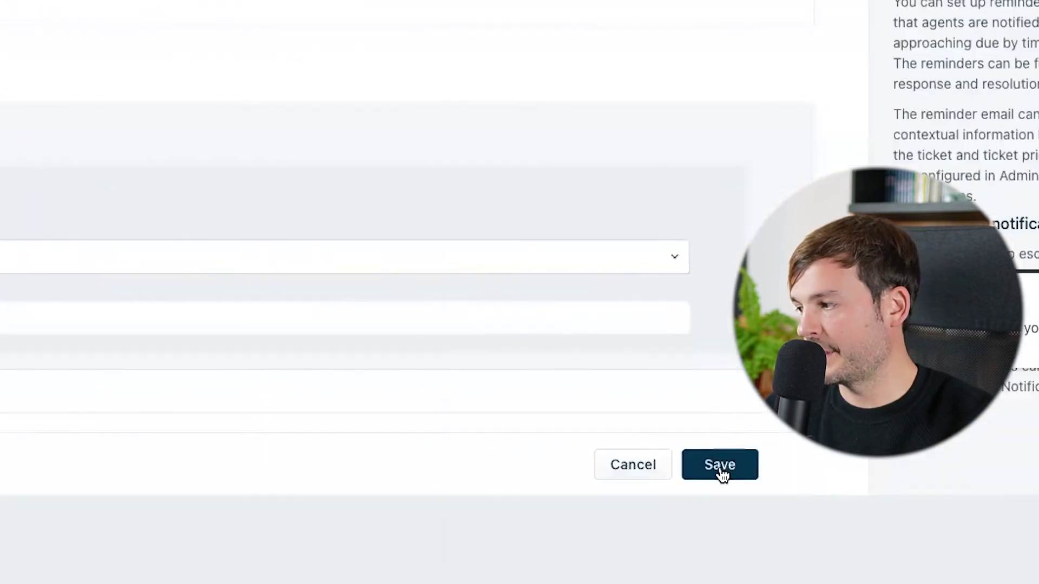
Save the SLA policy and search Admin settings for 'custom'.
{"action": "left_click", "coordinate": [1029, 574]}
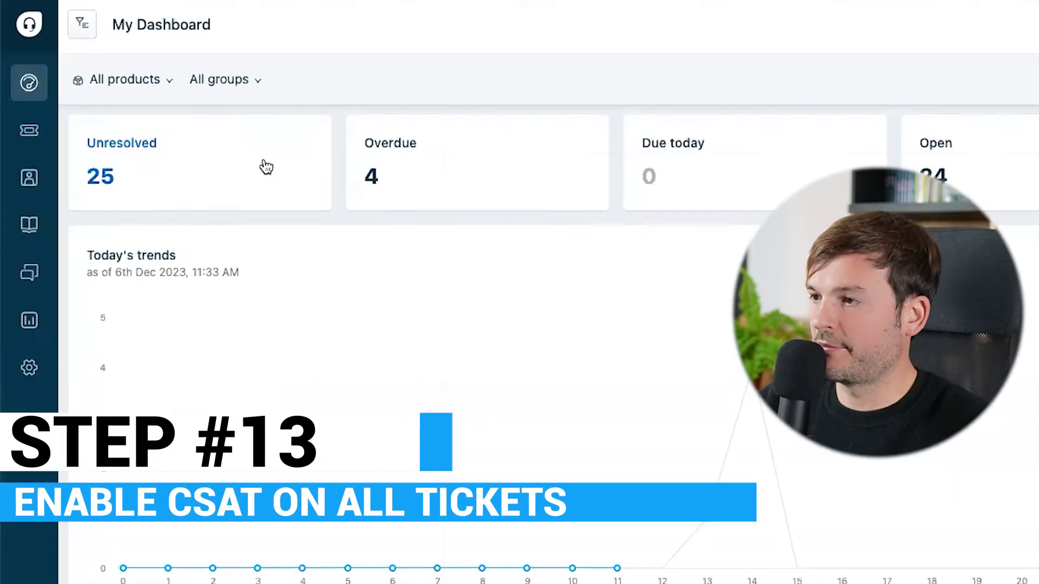
{"action": "left_click", "coordinate": [29, 368]}
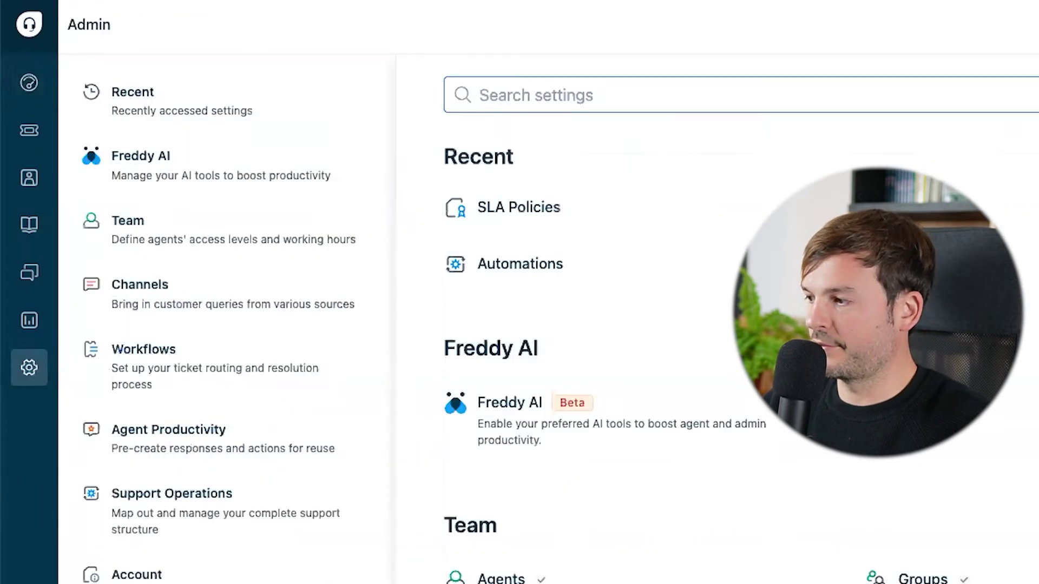
{"action": "type", "text": "custom"}
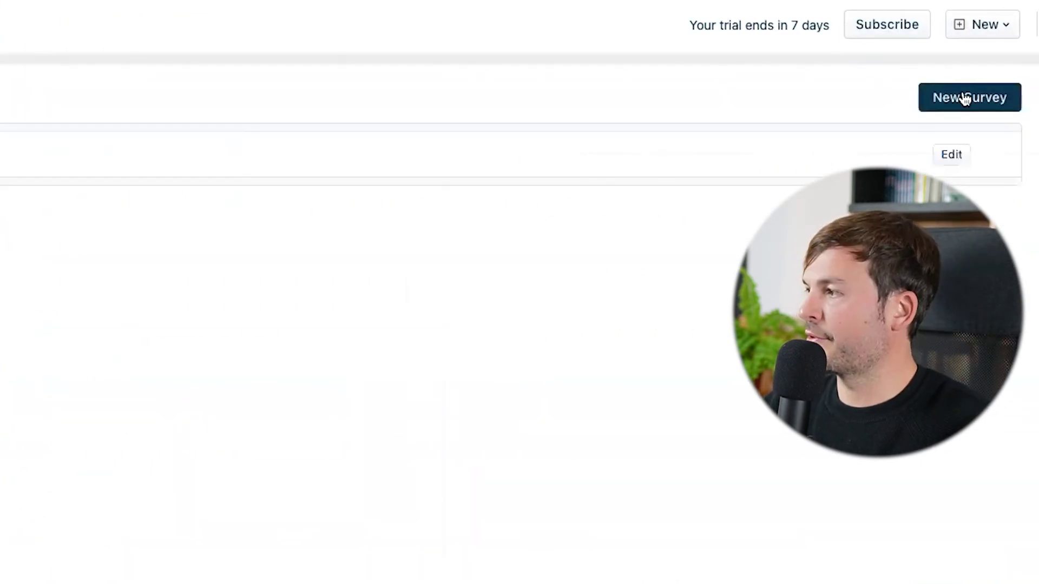
Create a survey named 'General Survey' using the 5-point rating scale.
{"action": "left_click", "coordinate": [965, 97]}
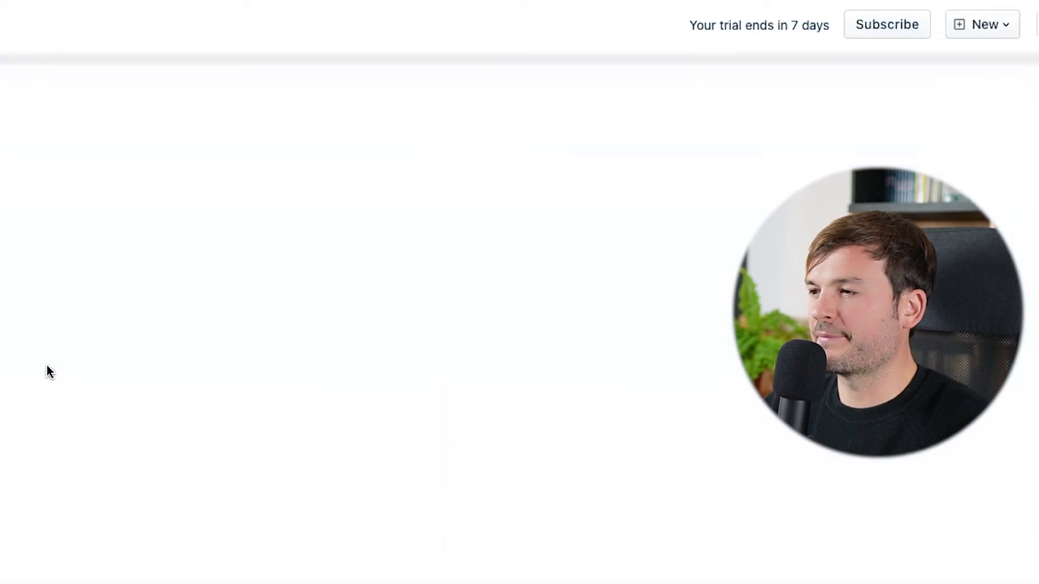
{"action": "left_click", "coordinate": [155, 60]}
{"action": "type", "text": "Grne"}
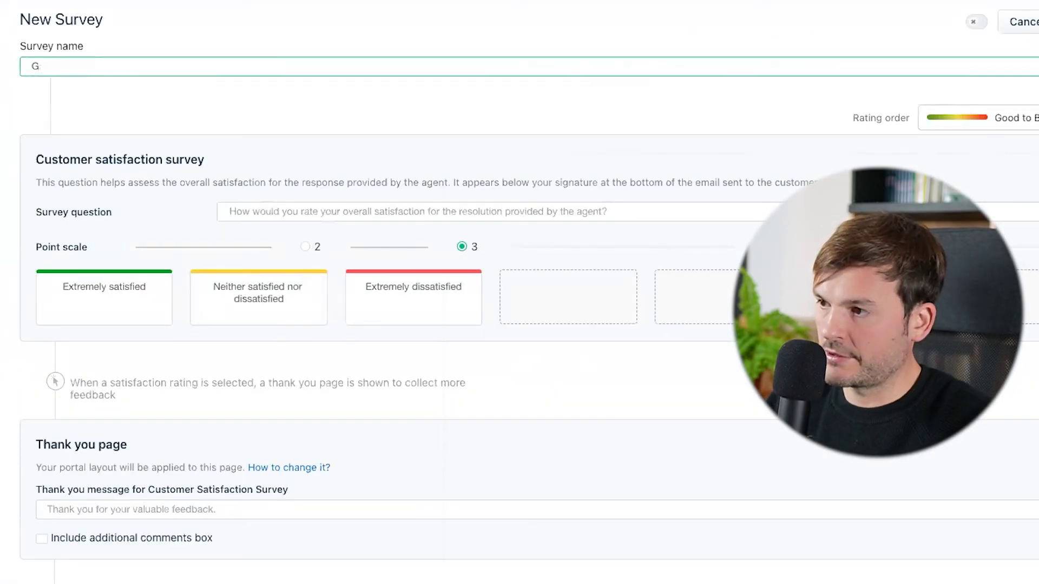
{"action": "type", "text": "neral Survey"}
{"action": "left_click", "coordinate": [774, 247]}
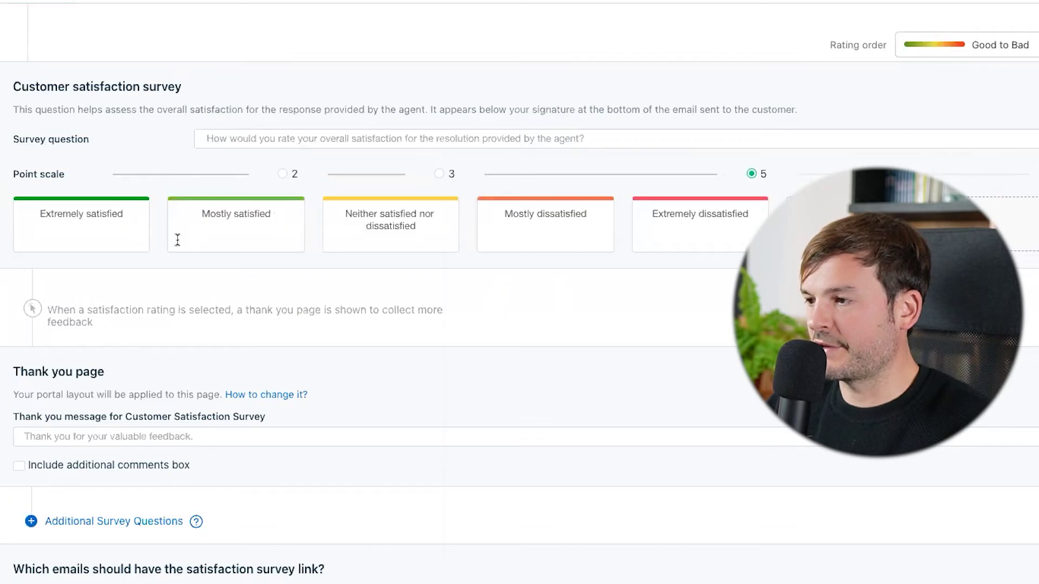
Label ratings Loved it!, It was good, I am ok, I didn't like it, What was that? and save.
{"action": "triple_click", "coordinate": [83, 216]}
{"action": "type", "text": "Loved it!"}
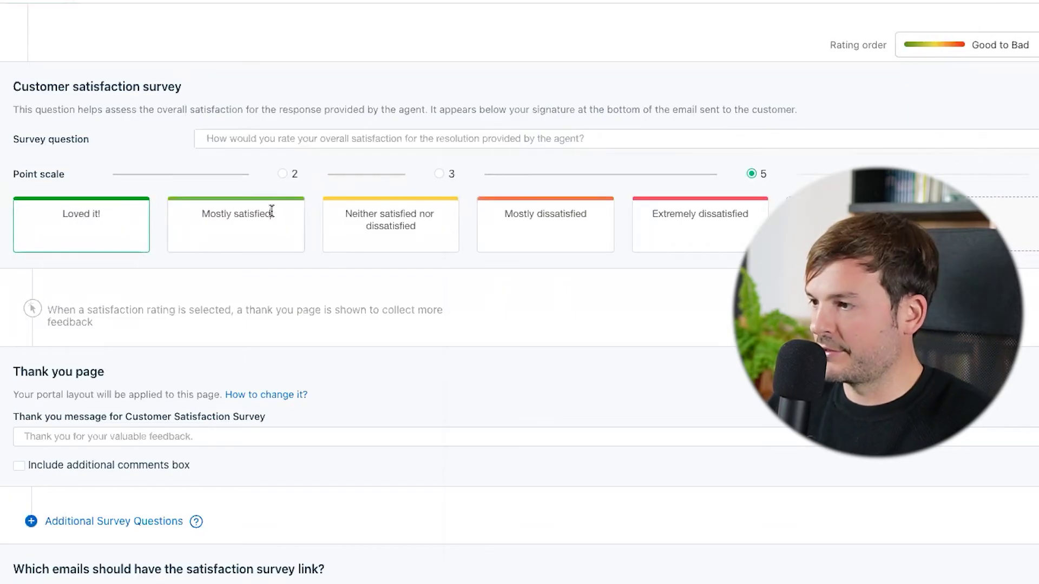
{"action": "triple_click", "coordinate": [271, 211]}
{"action": "type", "text": "It was "}
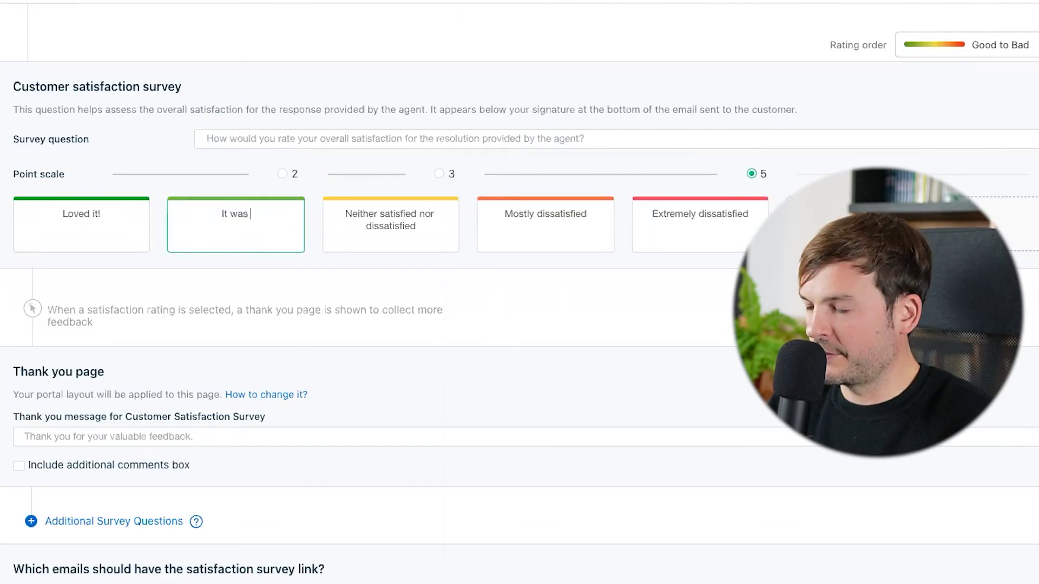
{"action": "type", "text": "good"}
{"action": "key", "text": "Tab"}
{"action": "type", "text": "I"}
{"action": "key", "text": "Tab"}
{"action": "type", "text": "I did"}
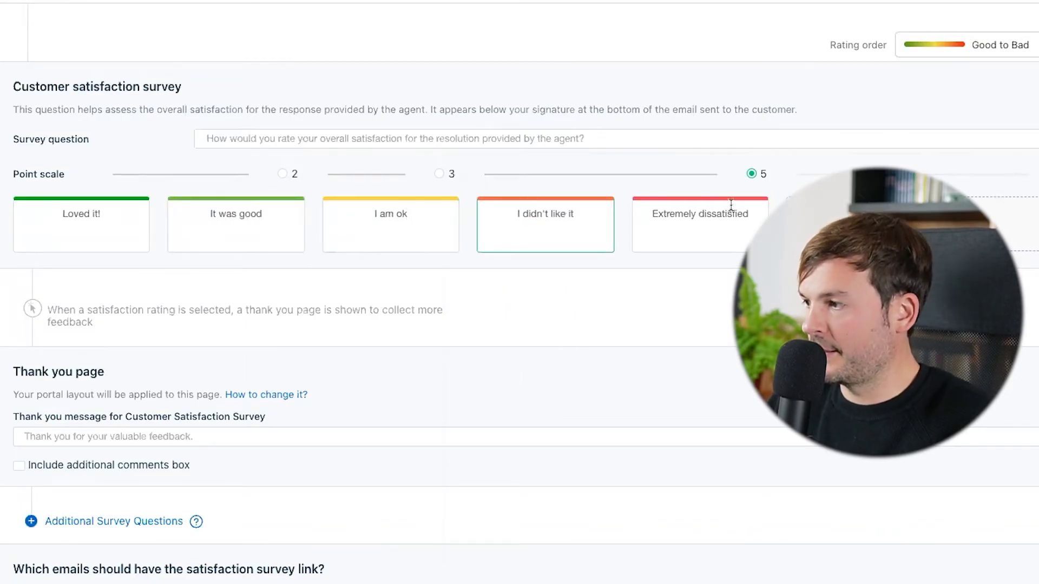
{"action": "key", "text": "Tab"}
{"action": "type", "text": "What wa"}
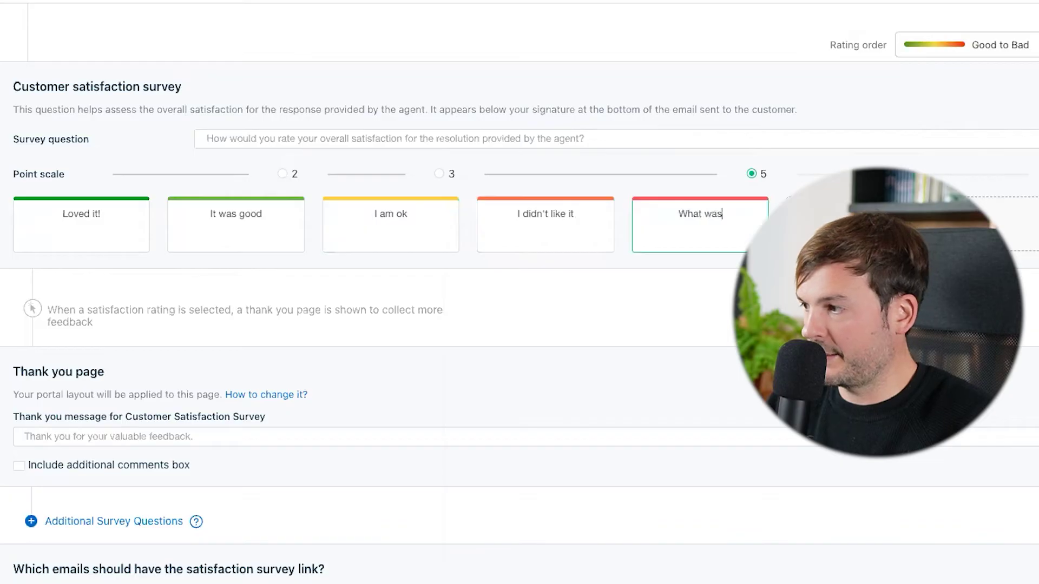
{"action": "type", "text": "s that?"}
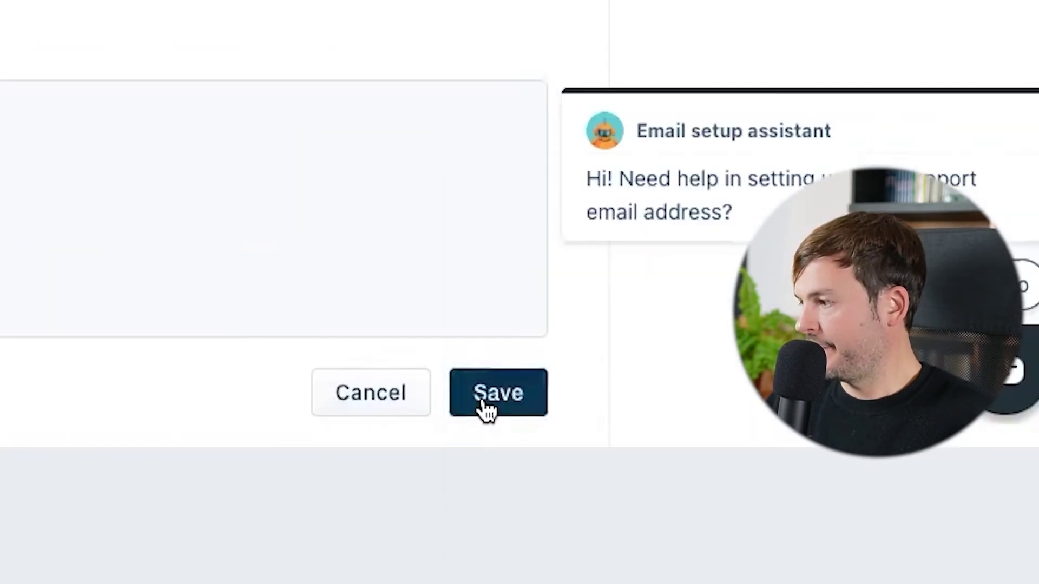
{"action": "left_click", "coordinate": [480, 403]}
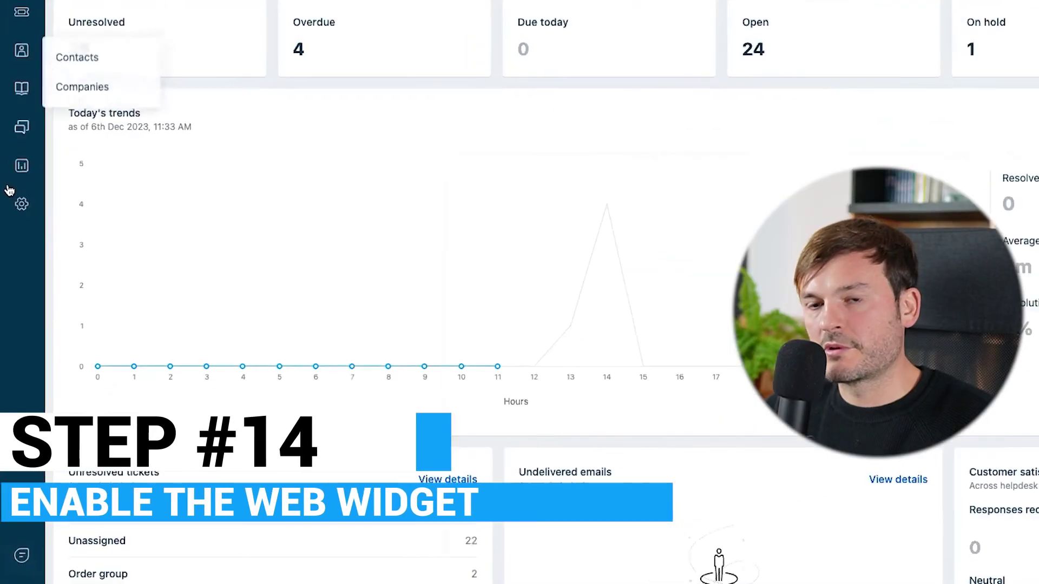
Go to the chat admin's web widget list and begin a new widget.
{"action": "left_click", "coordinate": [22, 551]}
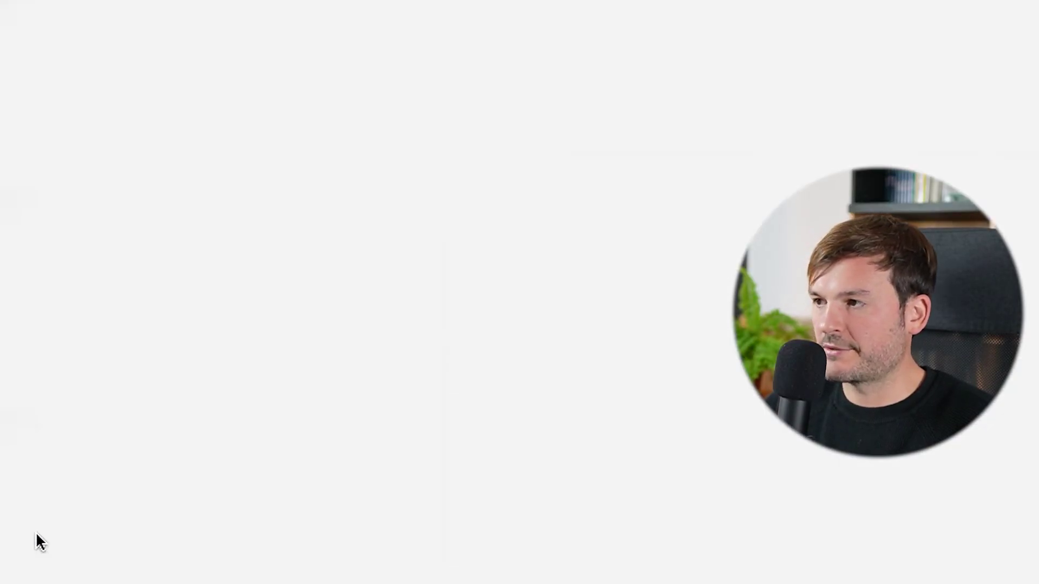
{"action": "left_click", "coordinate": [37, 253]}
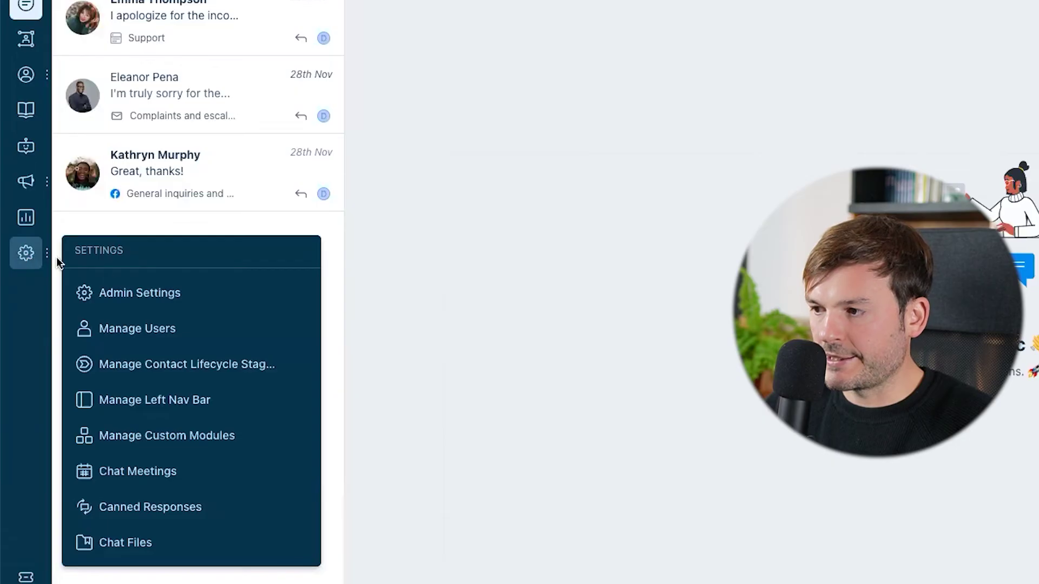
{"action": "left_click", "coordinate": [182, 306]}
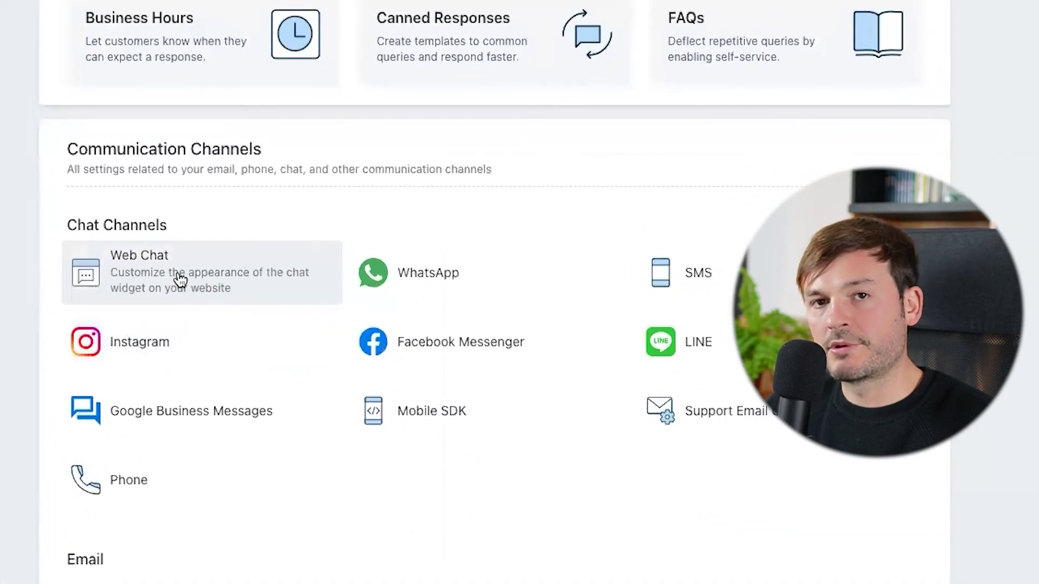
{"action": "left_click", "coordinate": [180, 280]}
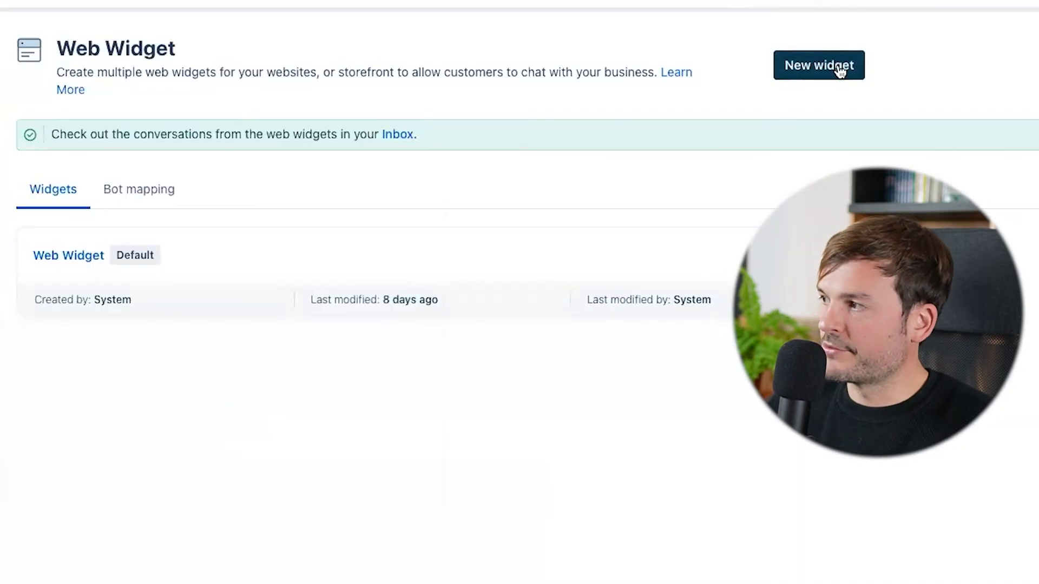
{"action": "left_click", "coordinate": [817, 66]}
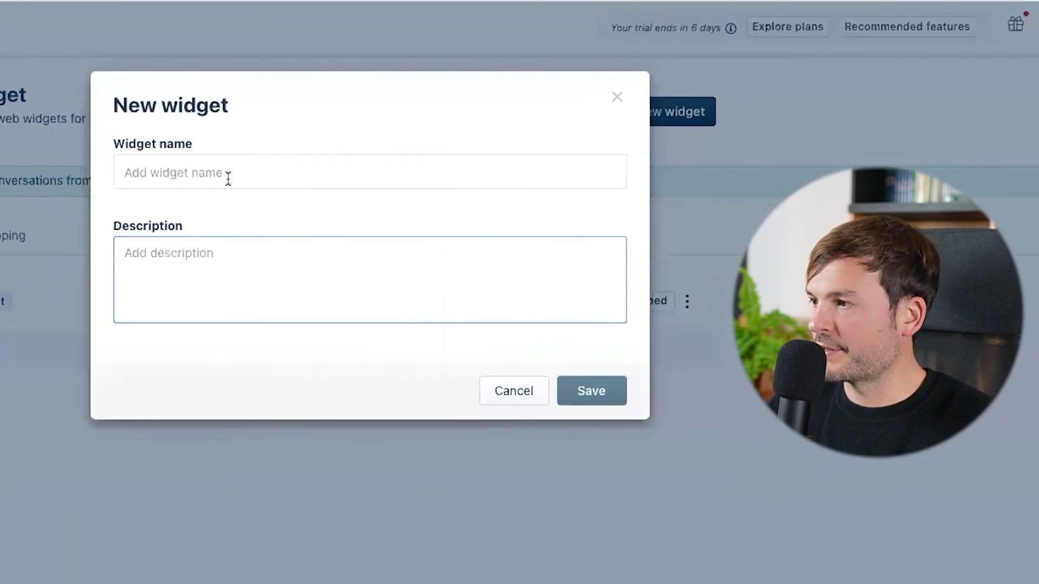
Name the new widget 'Roca.work' and save it.
{"action": "left_click", "coordinate": [228, 174]}
{"action": "type", "text": "Roca.wokr"}
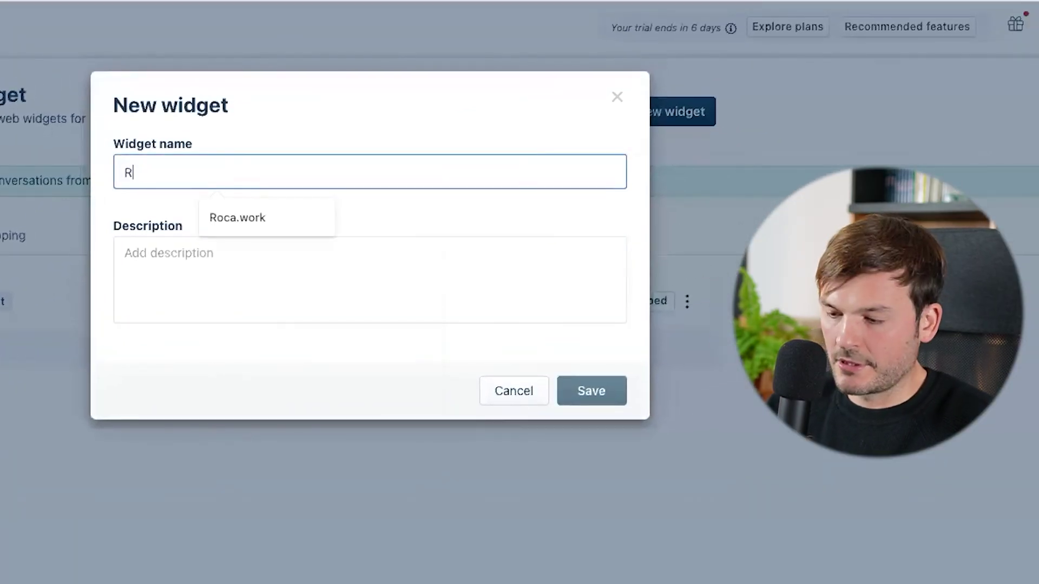
{"action": "key", "text": "BackSpace"}
{"action": "key", "text": "BackSpace"}
{"action": "type", "text": "rk"}
{"action": "left_click", "coordinate": [581, 395]}
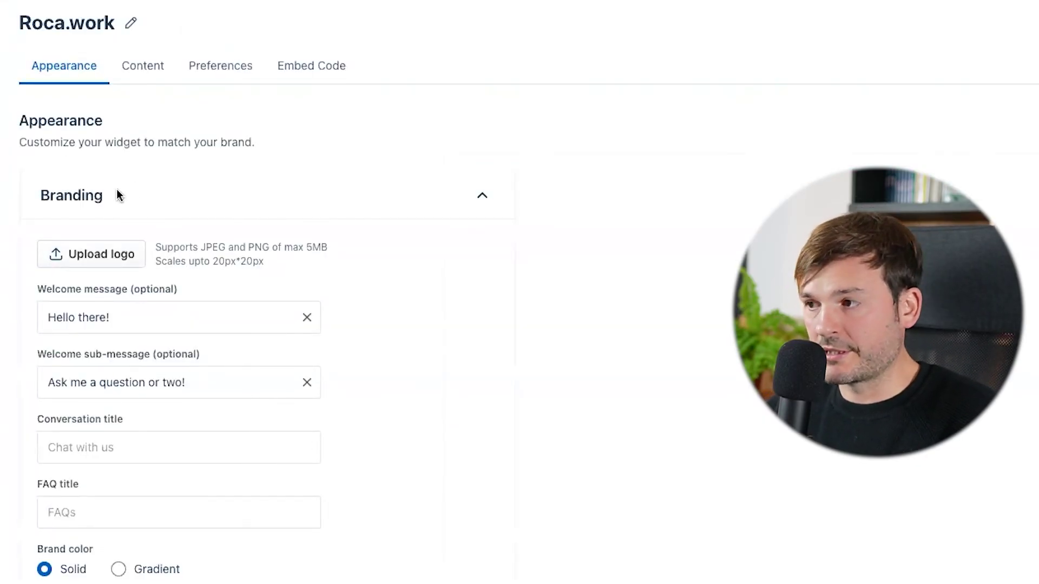
Upload the roca work logo and set the brand colour to blue #0378fa.
{"action": "left_click", "coordinate": [127, 260]}
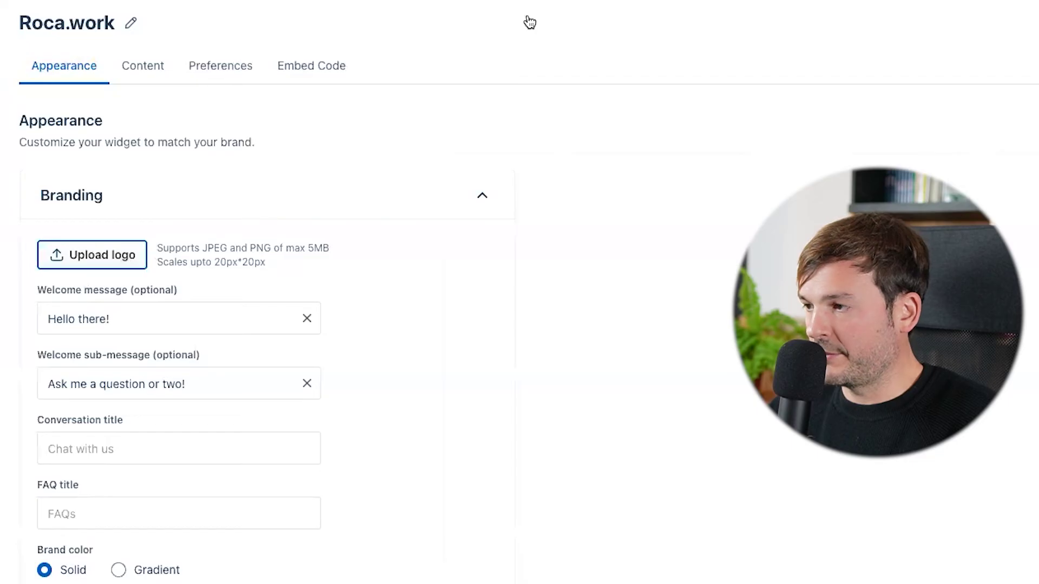
{"action": "scroll", "coordinate": [166, 202], "scroll_direction": "down", "scroll_amount": 2}
{"action": "left_click", "coordinate": [167, 202]}
{"action": "scroll", "coordinate": [193, 199], "scroll_direction": "down", "scroll_amount": 2}
{"action": "scroll", "coordinate": [193, 201], "scroll_direction": "down", "scroll_amount": 2}
{"action": "left_click", "coordinate": [169, 306]}
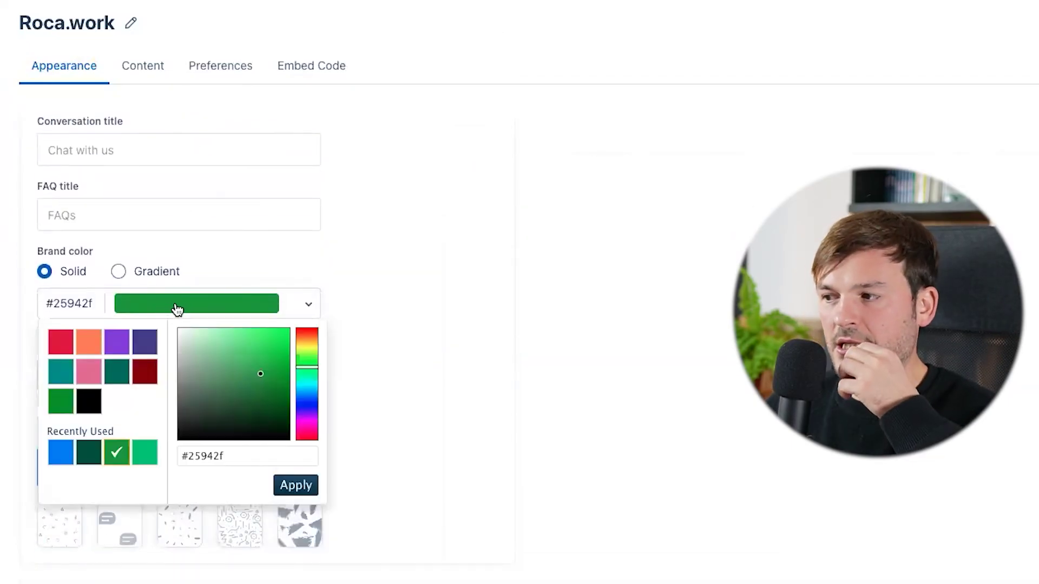
{"action": "left_click", "coordinate": [310, 401]}
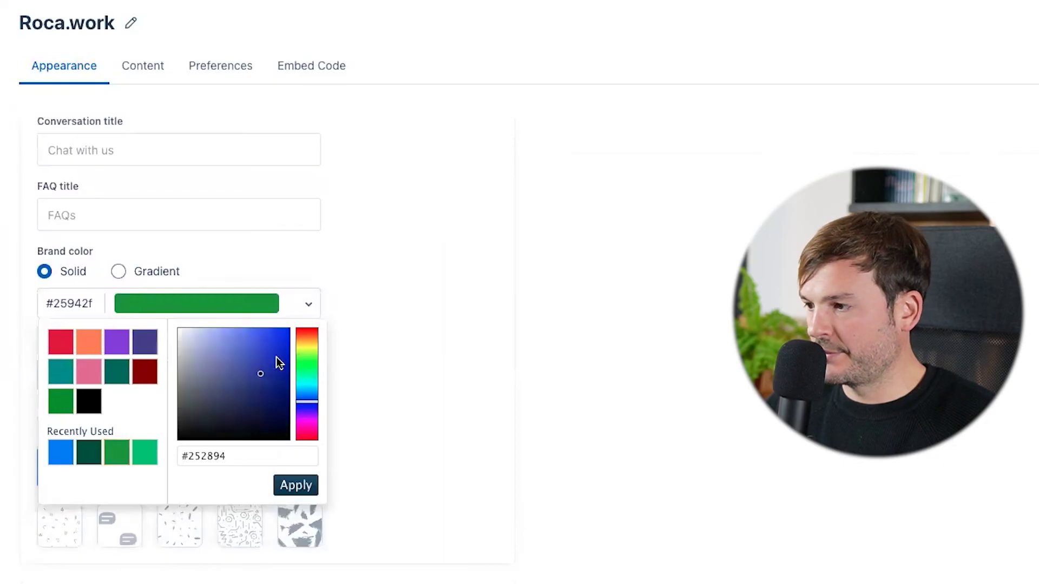
{"action": "left_click", "coordinate": [307, 391]}
{"action": "left_click", "coordinate": [55, 459]}
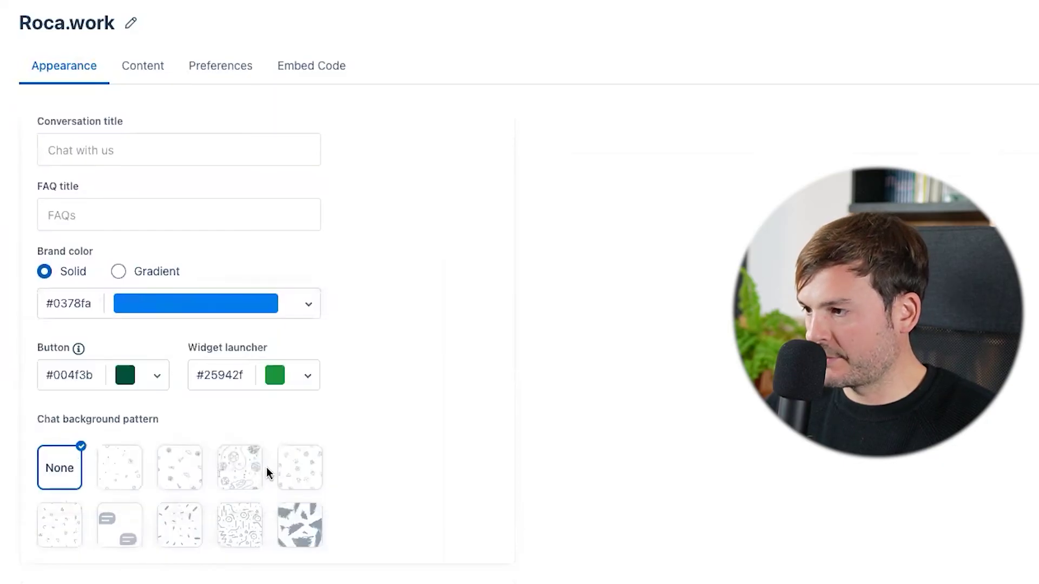
Position the widget at the bottom left under Position and behavior.
{"action": "scroll", "coordinate": [270, 378], "scroll_direction": "down", "scroll_amount": 5}
{"action": "left_click", "coordinate": [176, 348]}
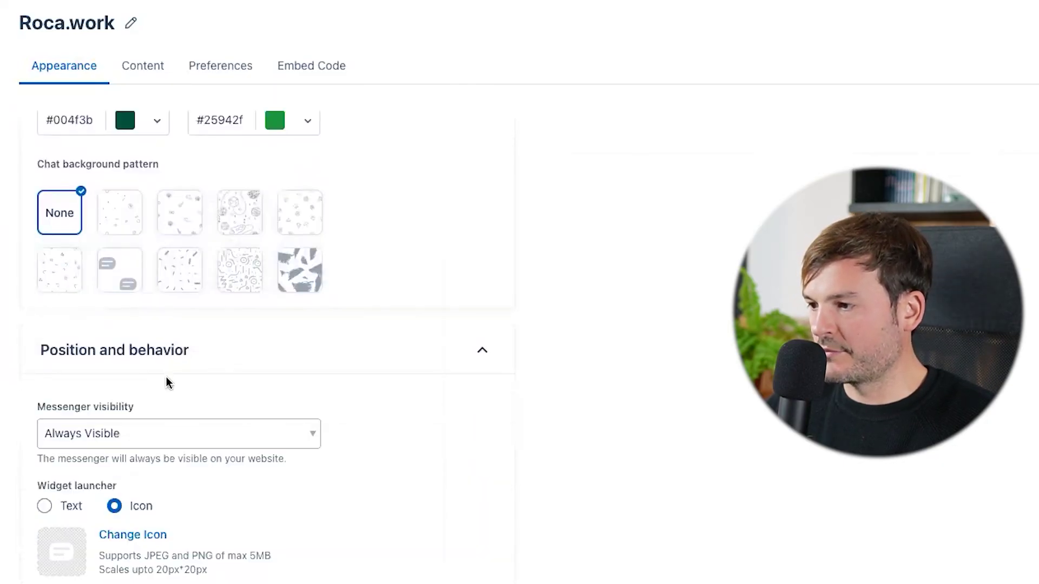
{"action": "scroll", "coordinate": [168, 371], "scroll_direction": "down", "scroll_amount": 3}
{"action": "scroll", "coordinate": [69, 343], "scroll_direction": "down", "scroll_amount": 2}
{"action": "scroll", "coordinate": [65, 394], "scroll_direction": "down", "scroll_amount": 3}
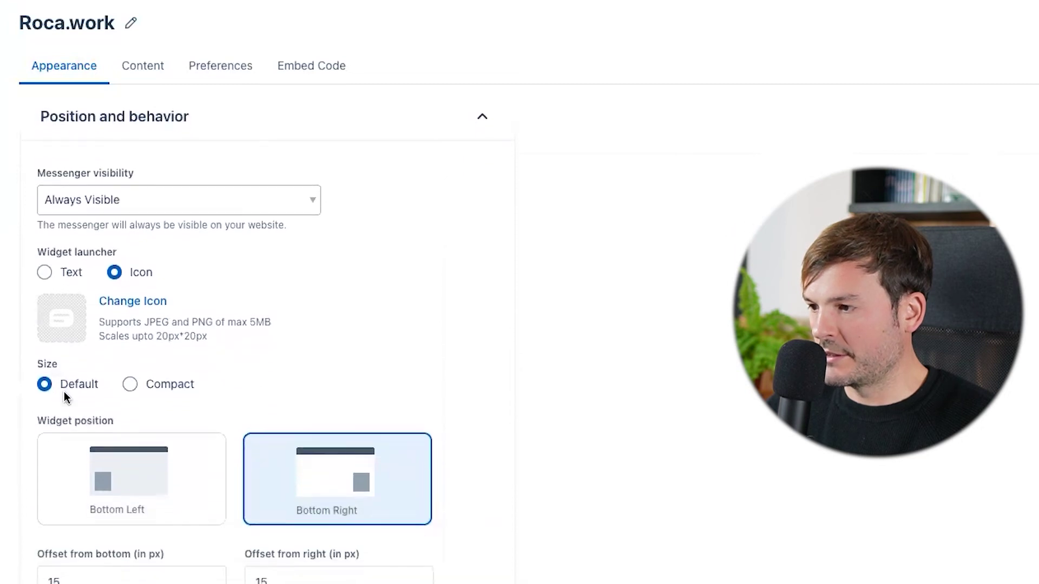
{"action": "left_click", "coordinate": [105, 330]}
Open the widget's Content settings to review its topics and FAQ categories.
{"action": "scroll", "coordinate": [105, 330], "scroll_direction": "down", "scroll_amount": 3}
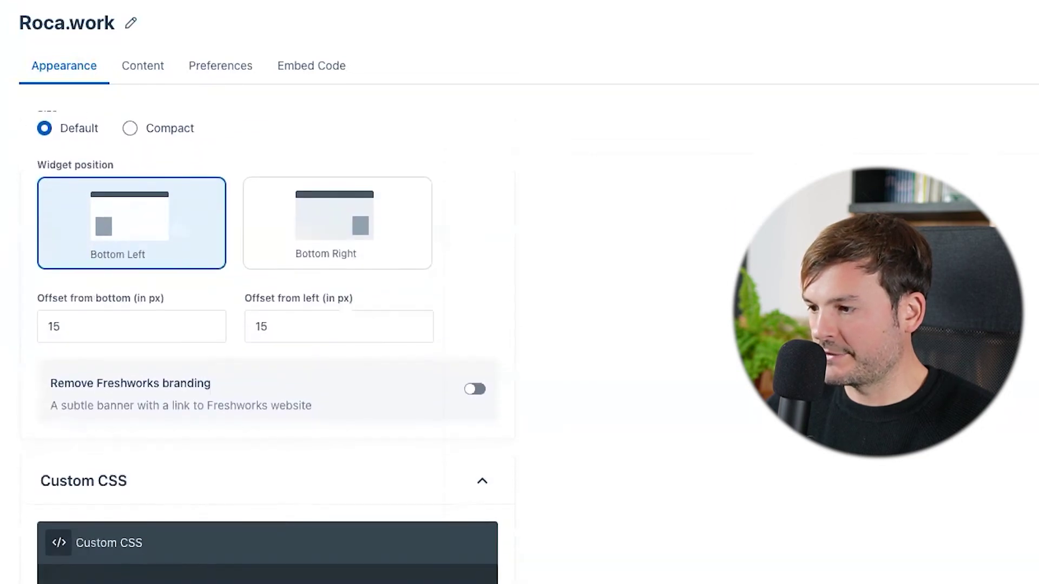
{"action": "scroll", "coordinate": [147, 87], "scroll_direction": "up", "scroll_amount": 10}
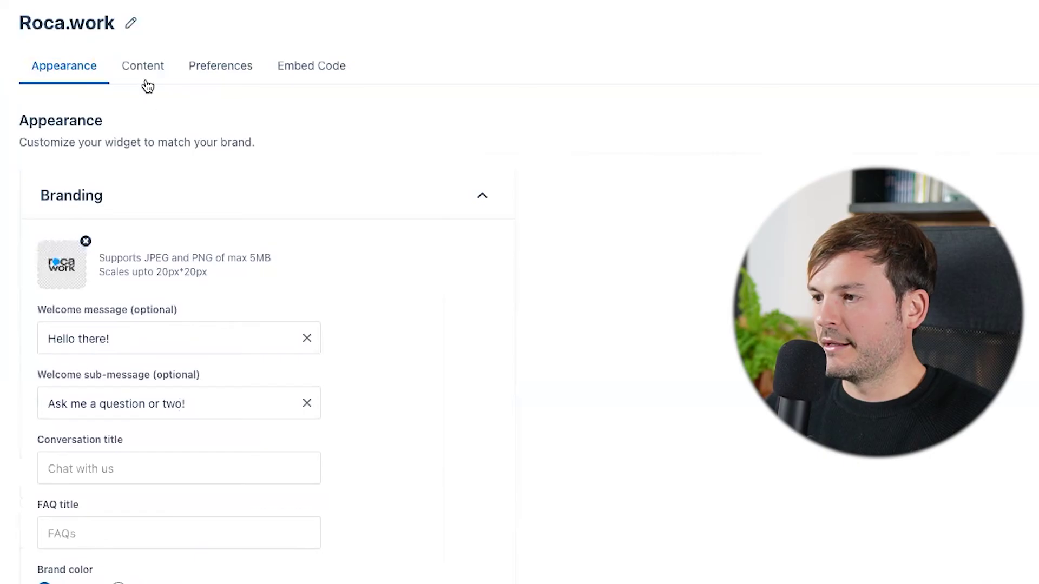
{"action": "left_click", "coordinate": [150, 79]}
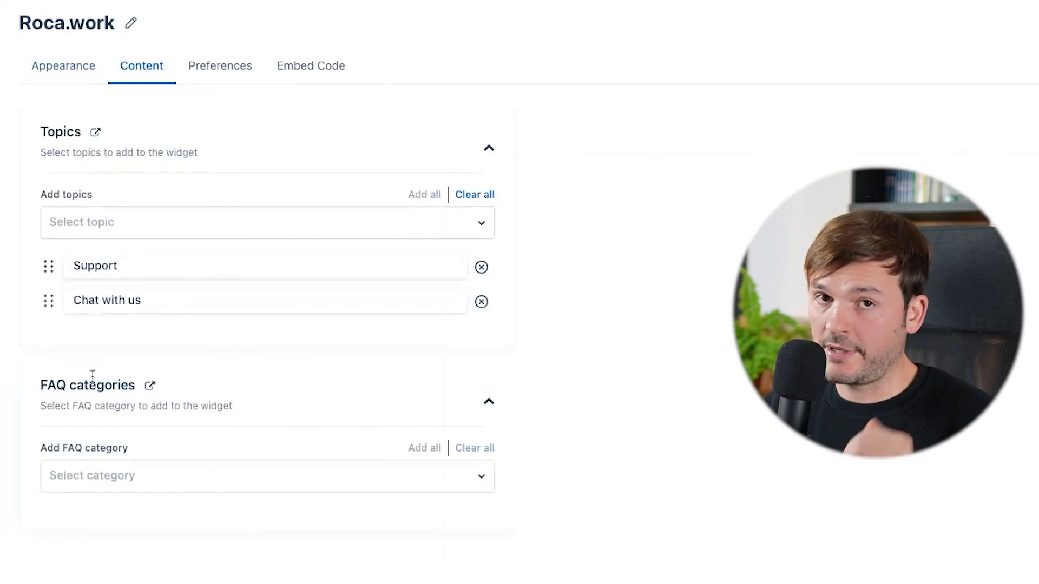
Review the Preferences tab and copy the Roca.work widget's embed script.
{"action": "left_click", "coordinate": [218, 67]}
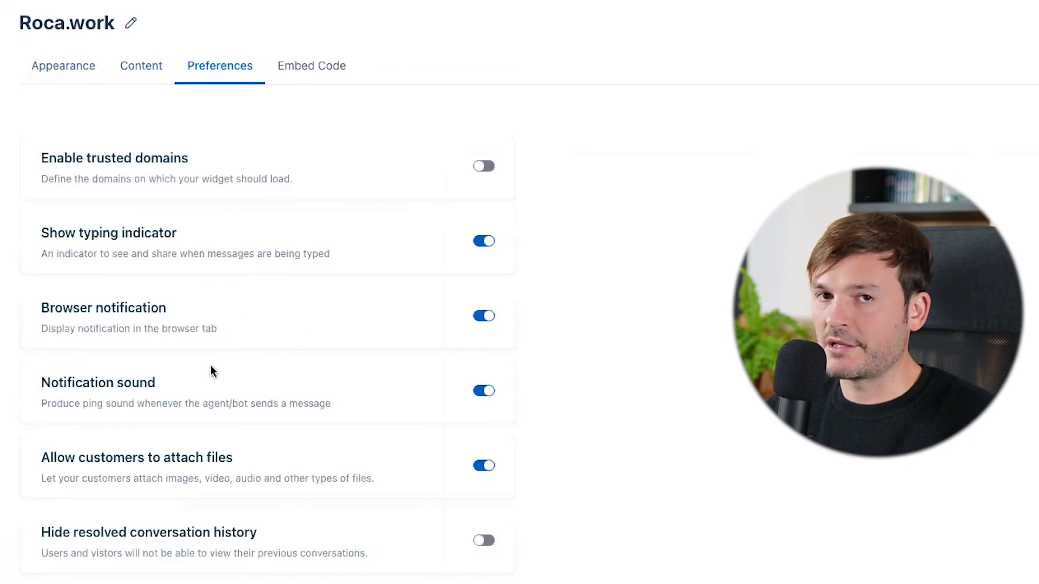
{"action": "left_click", "coordinate": [308, 67]}
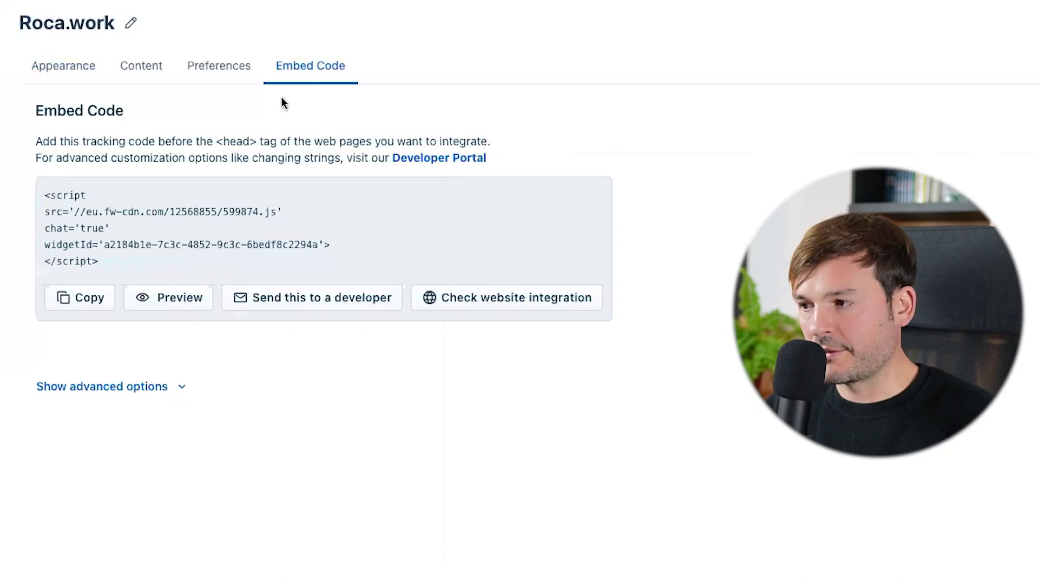
{"action": "left_click", "coordinate": [90, 299]}
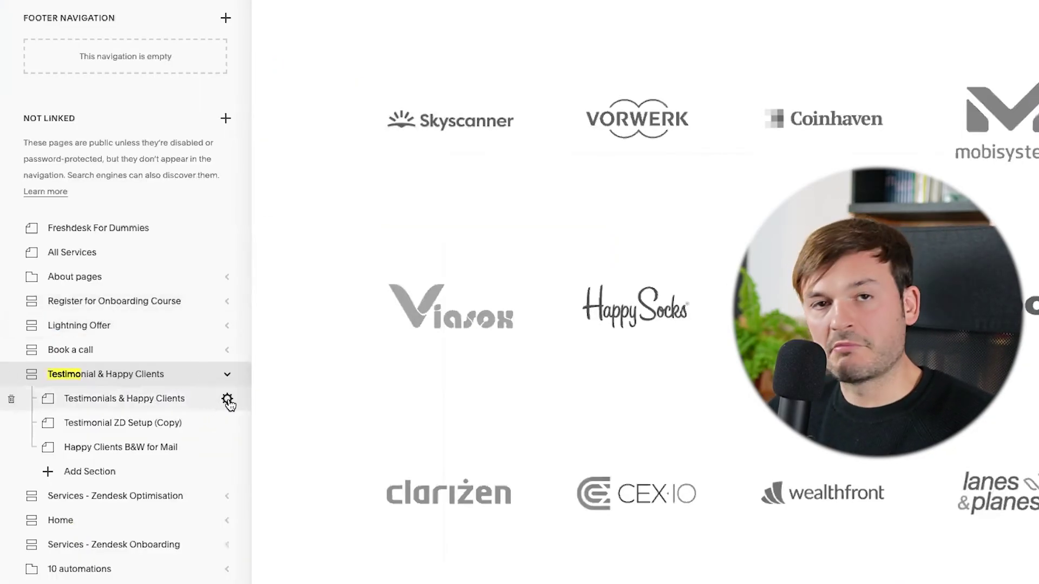
Paste the Freshdesk widget script into the Testimonials & Happy Clients page's Header Code Injection and save.
{"action": "left_click", "coordinate": [228, 401]}
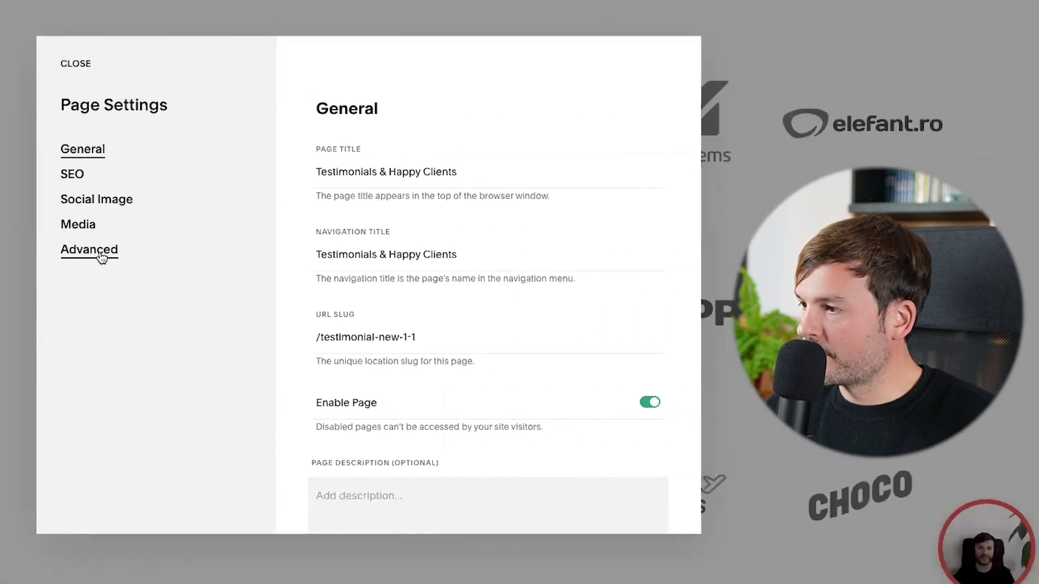
{"action": "left_click", "coordinate": [428, 250]}
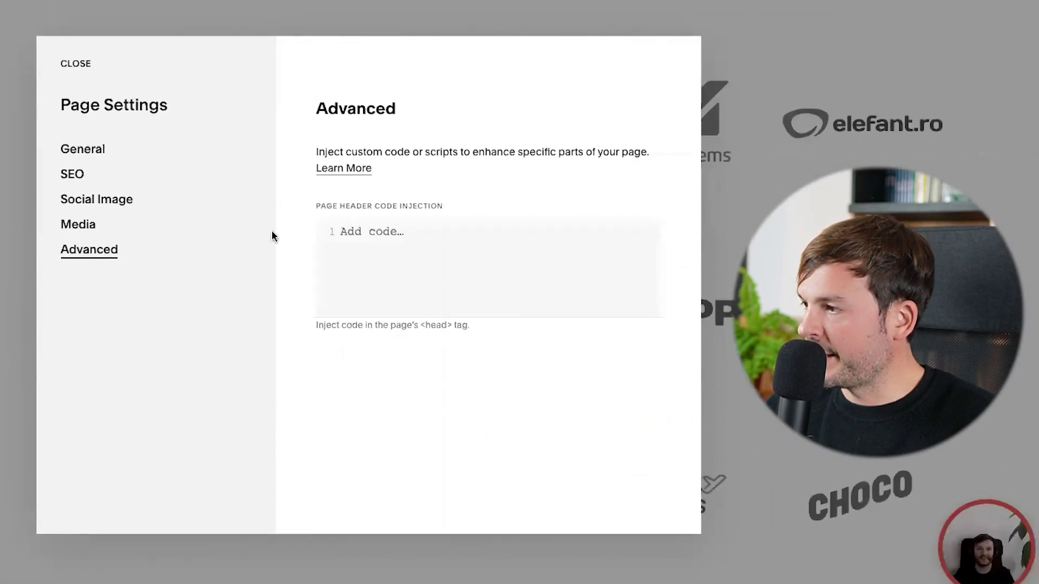
{"action": "left_click", "coordinate": [385, 248]}
{"action": "key", "text": "ctrl+v"}
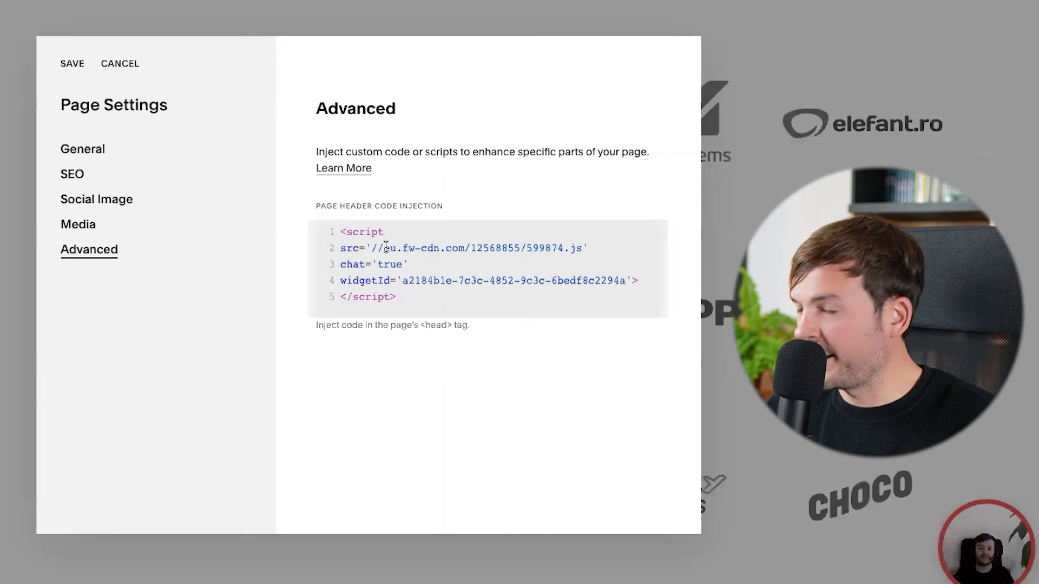
{"action": "left_click", "coordinate": [70, 66]}
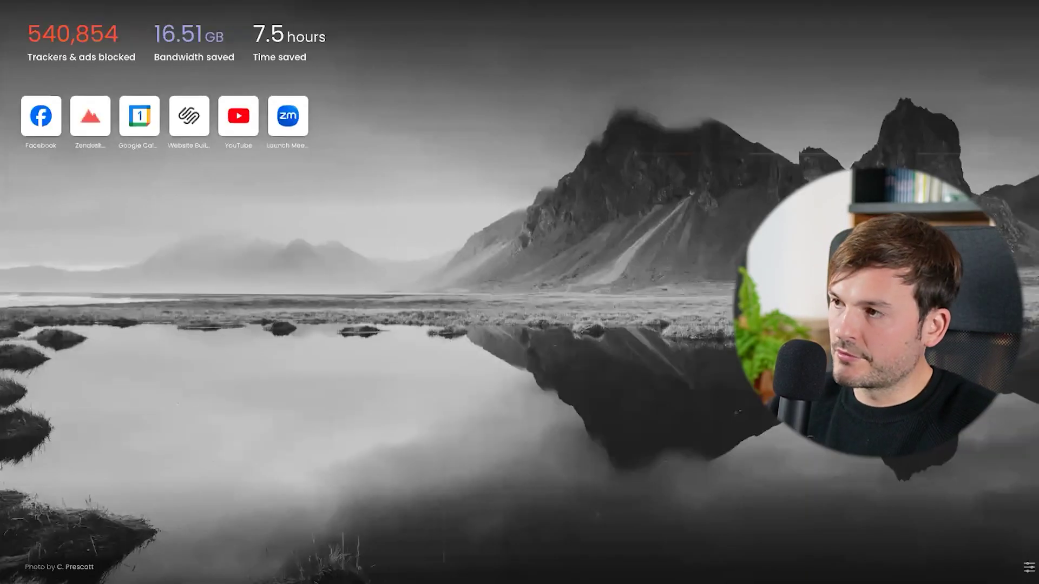
Load roca.work, open the chat widget on the testimonials section, and choose Chat with us.
{"action": "type", "text": "roca.work/"}
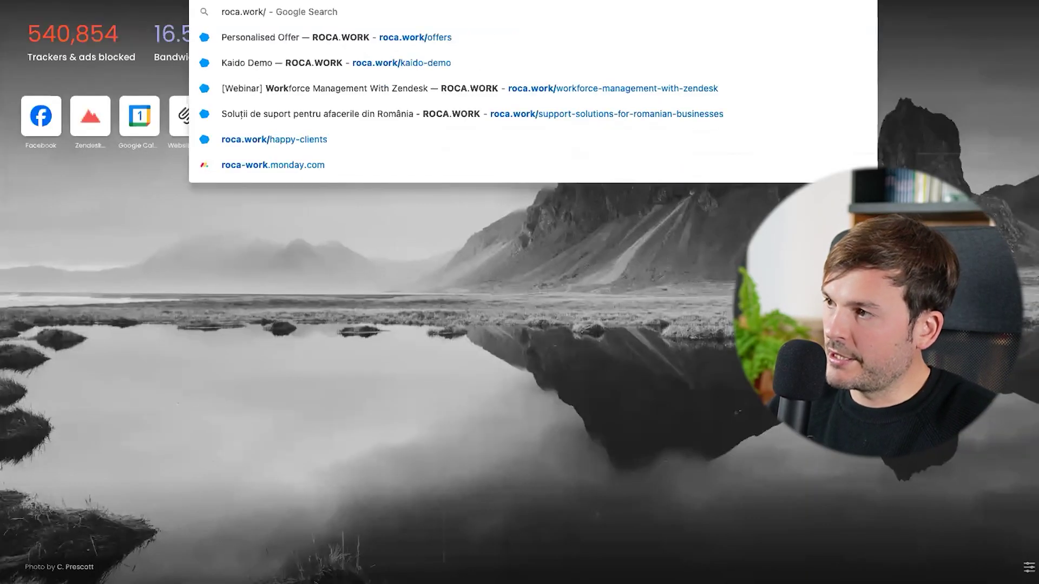
{"action": "key", "text": "Return"}
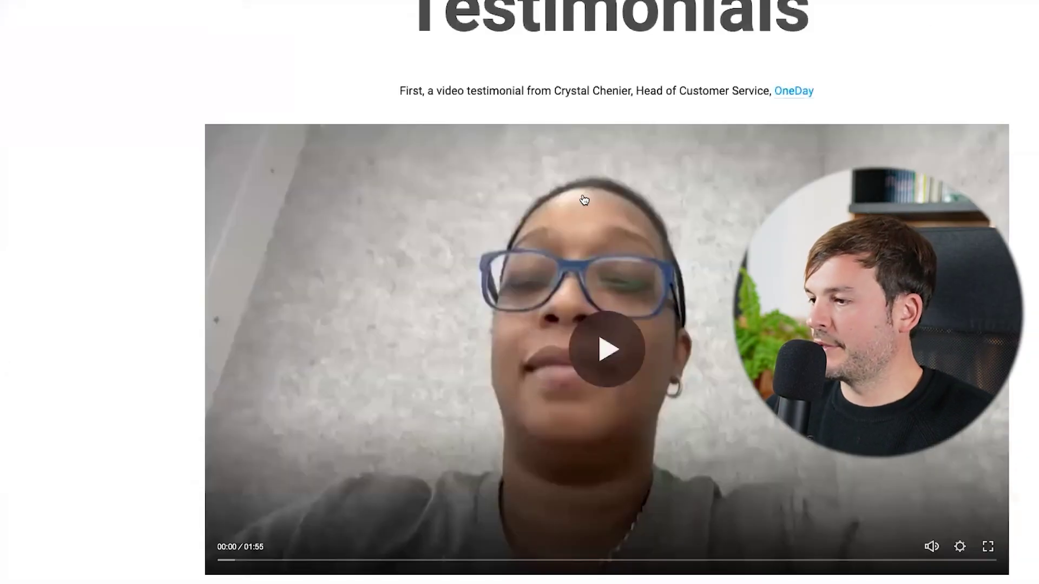
{"action": "scroll", "coordinate": [58, 464], "scroll_direction": "down", "scroll_amount": 10}
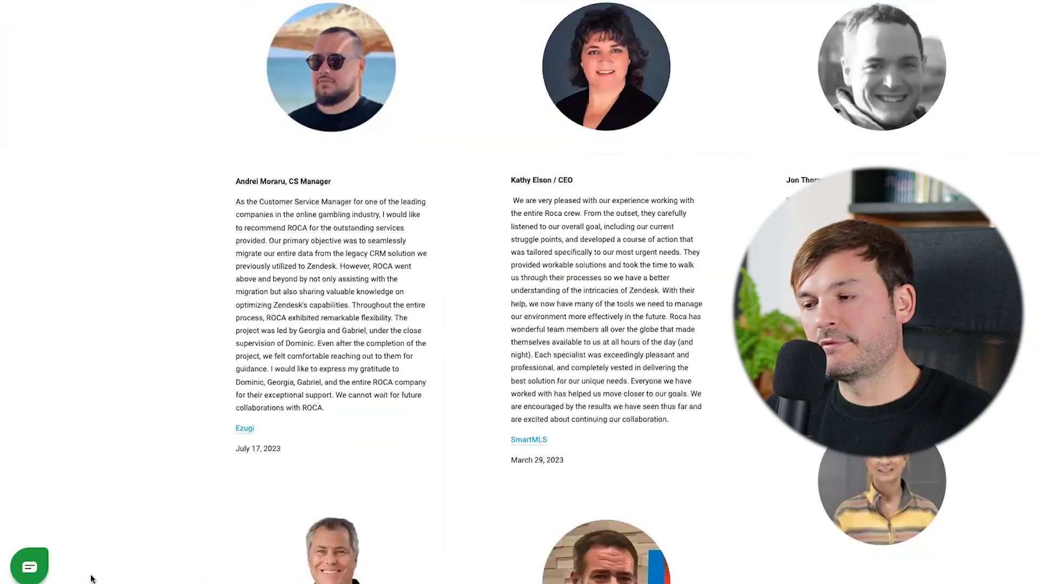
{"action": "left_click", "coordinate": [30, 568]}
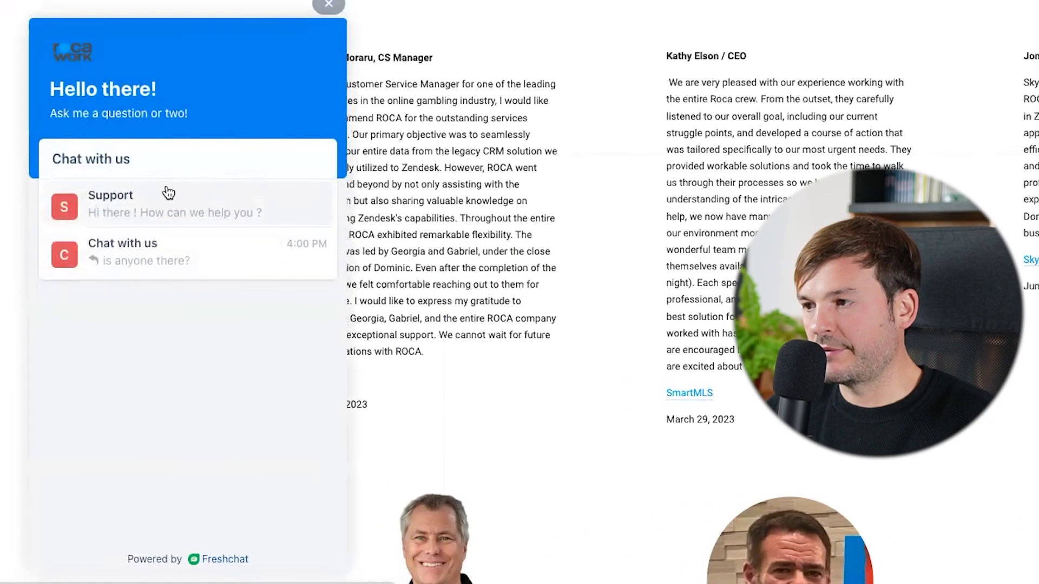
{"action": "left_click", "coordinate": [139, 250]}
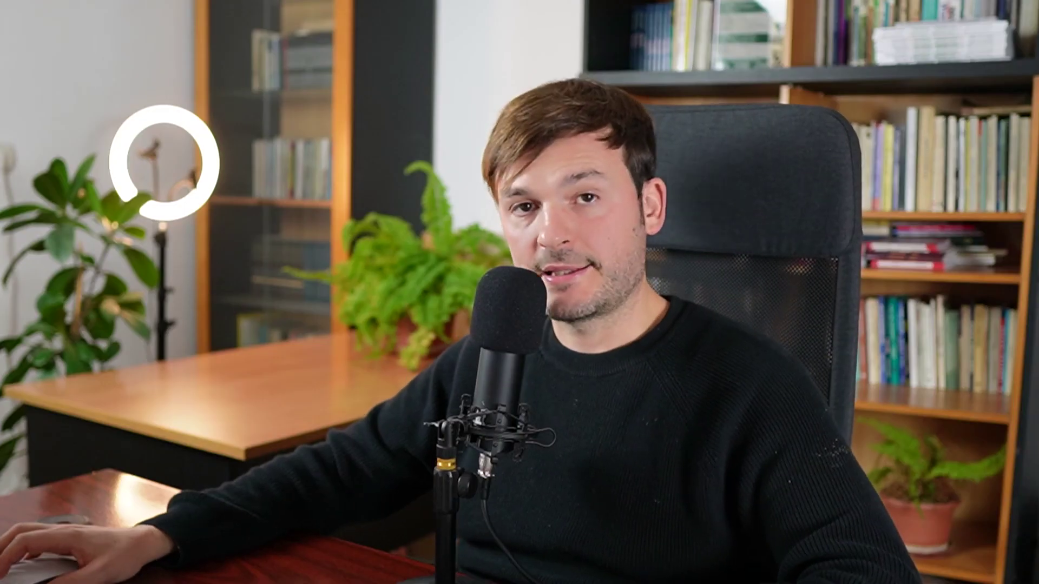